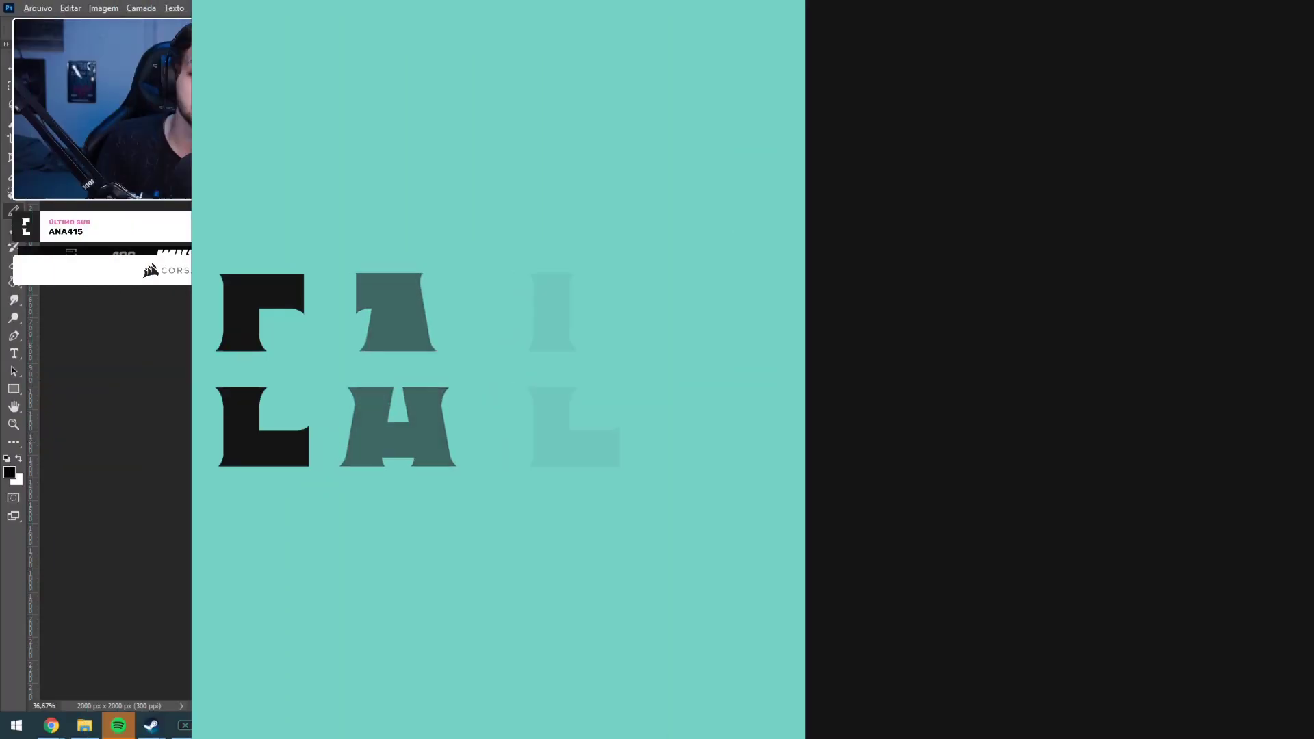
scroll(192, 469, up, 1)
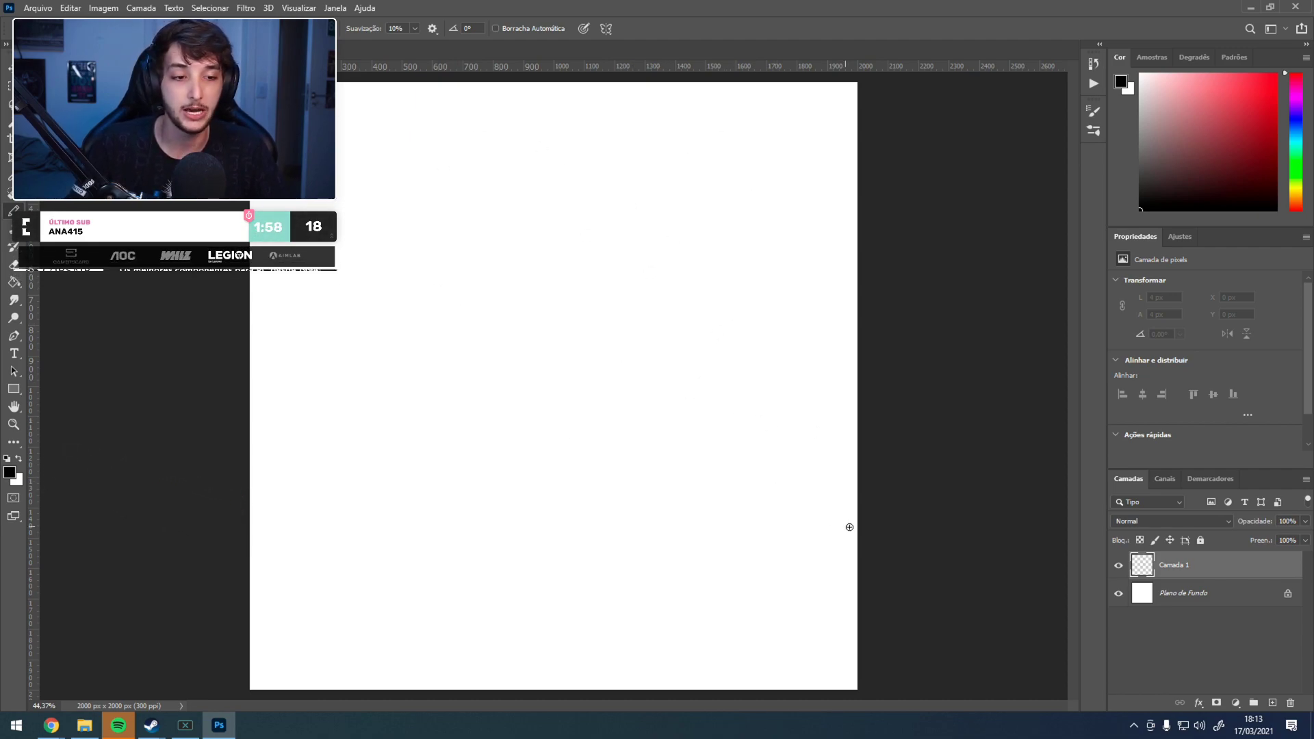
drag(870, 444, 432, 296)
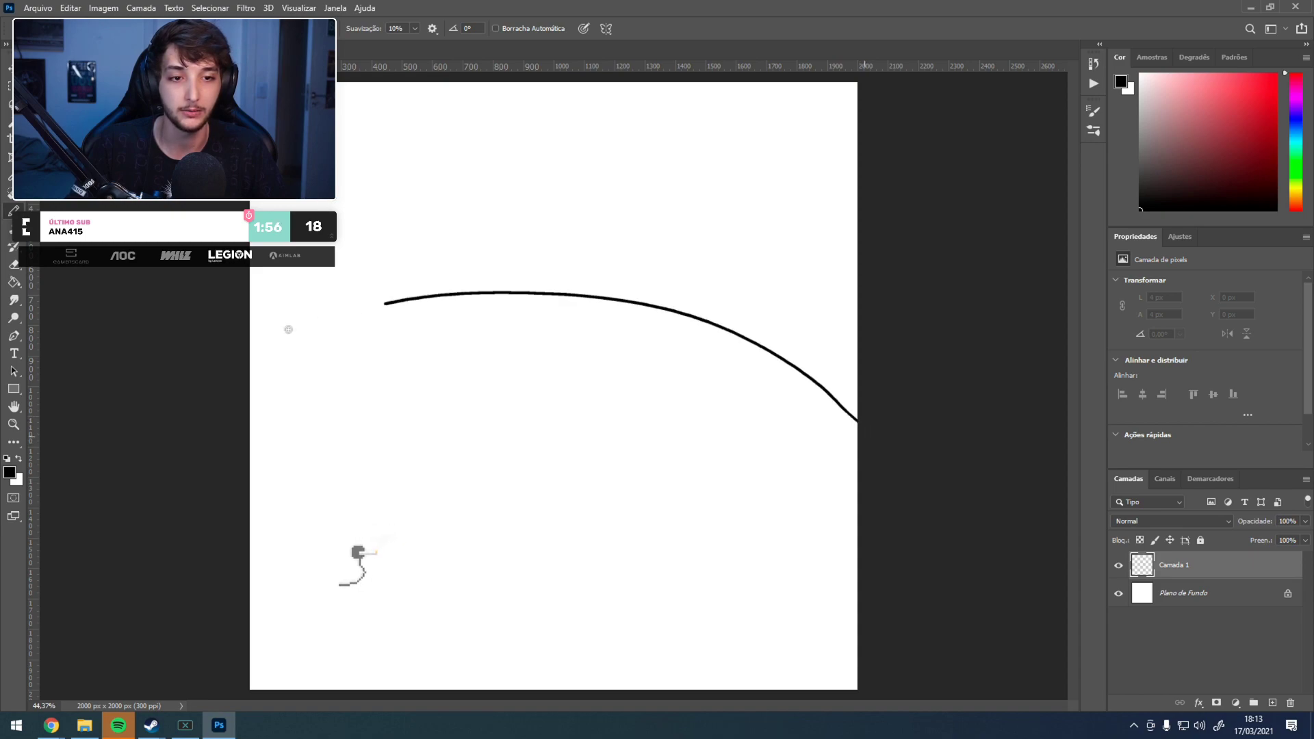
key(ctrl+z)
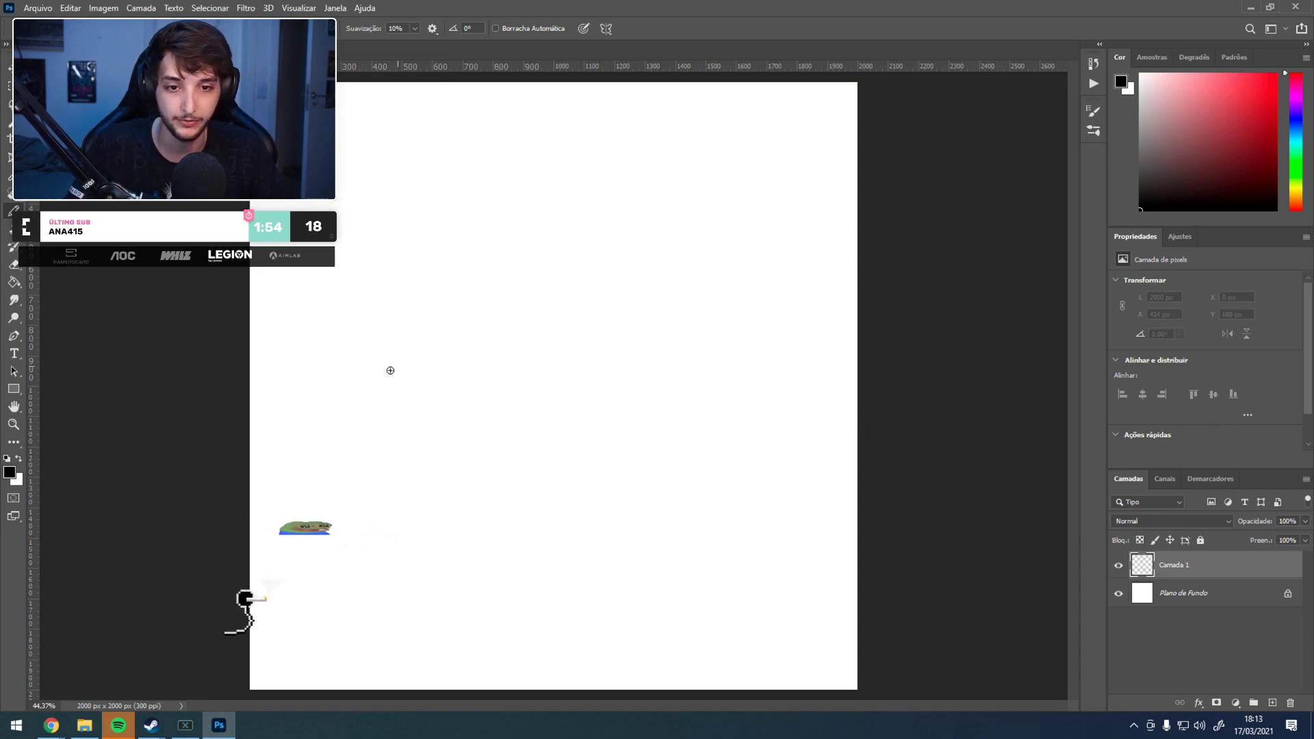
mouse_move(282, 376)
mouse_down()
mouse_move(516, 285)
mouse_move(815, 384)
mouse_up()
key(ctrl+z)
mouse_move(859, 441)
mouse_down()
mouse_move(455, 288)
mouse_move(249, 411)
mouse_up()
key(ctrl+z)
drag(892, 471, 236, 445)
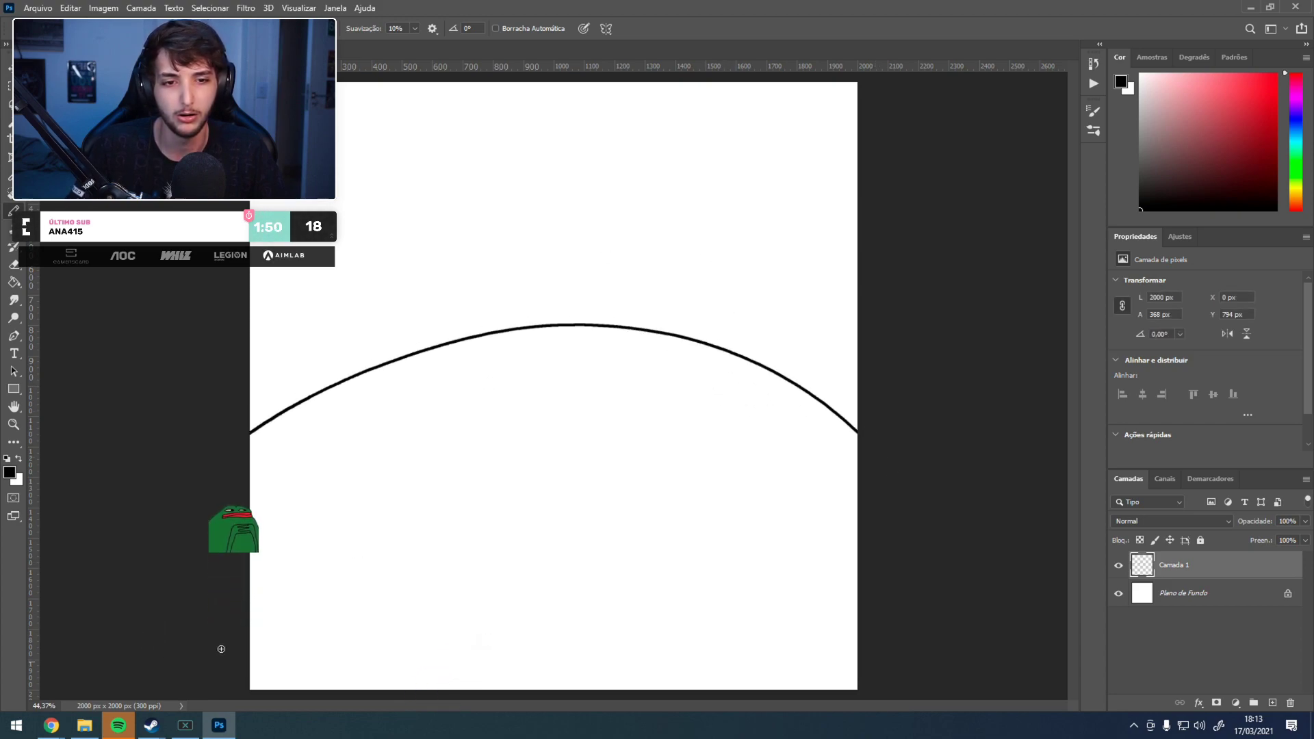
drag(853, 451, 240, 460)
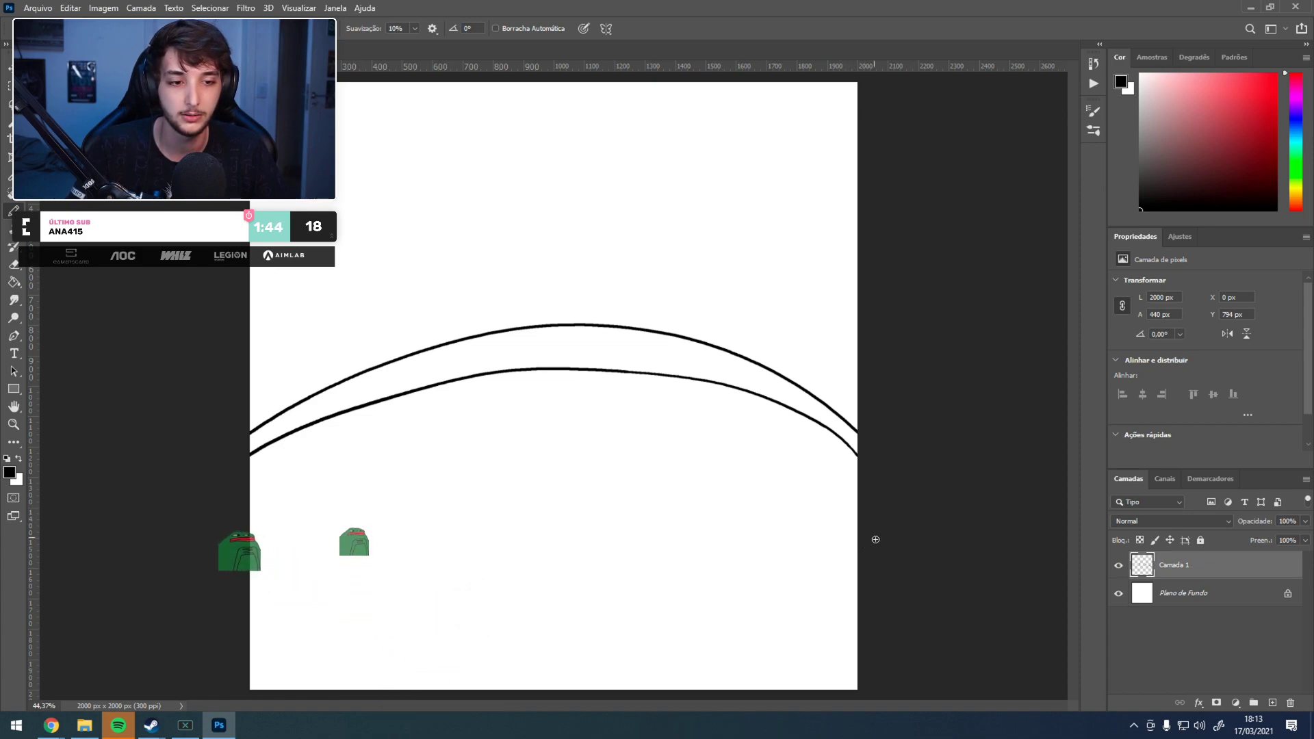
drag(856, 530, 248, 621)
key(ctrl+z)
mouse_move(854, 528)
mouse_down()
mouse_move(425, 463)
mouse_move(243, 483)
mouse_up()
key(ctrl+z)
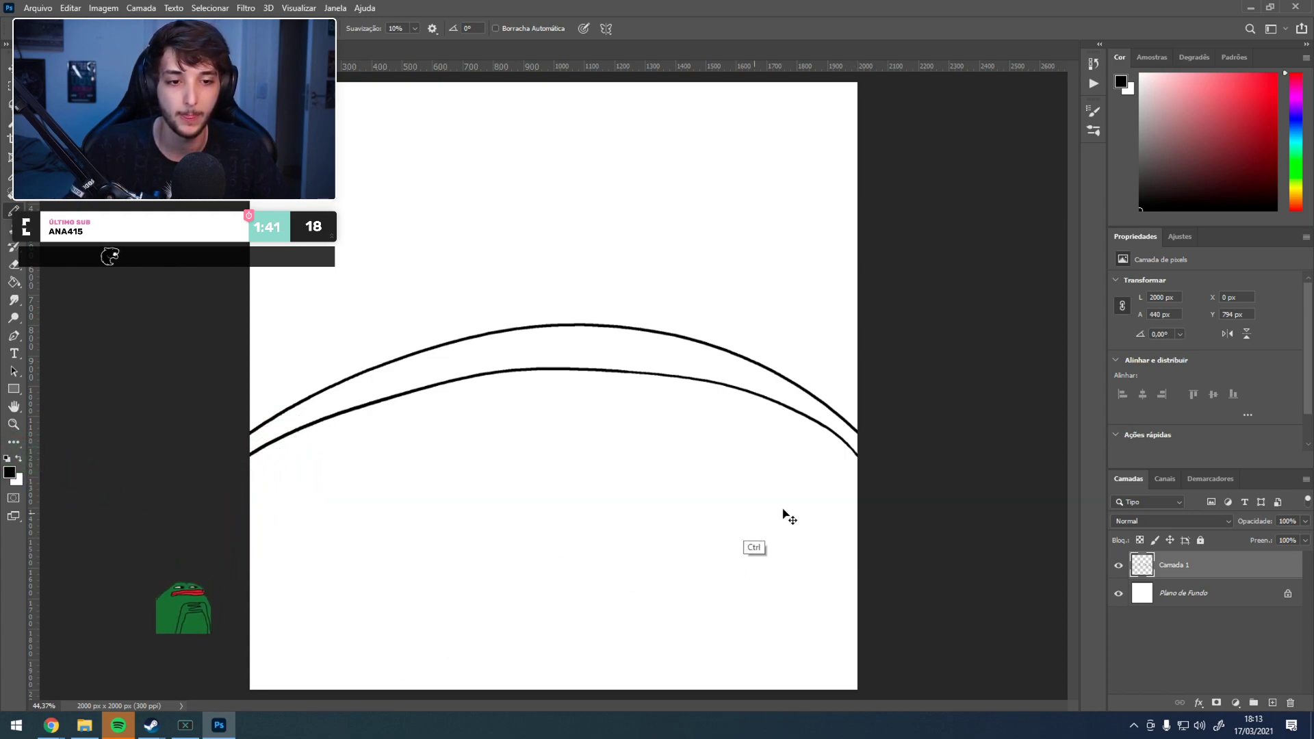
key(ctrl+z)
key(ctrl+z)
- Draw two gently arched, roughly parallel black lines across the full canvas width at about mid-height
drag(910, 408, 85, 554)
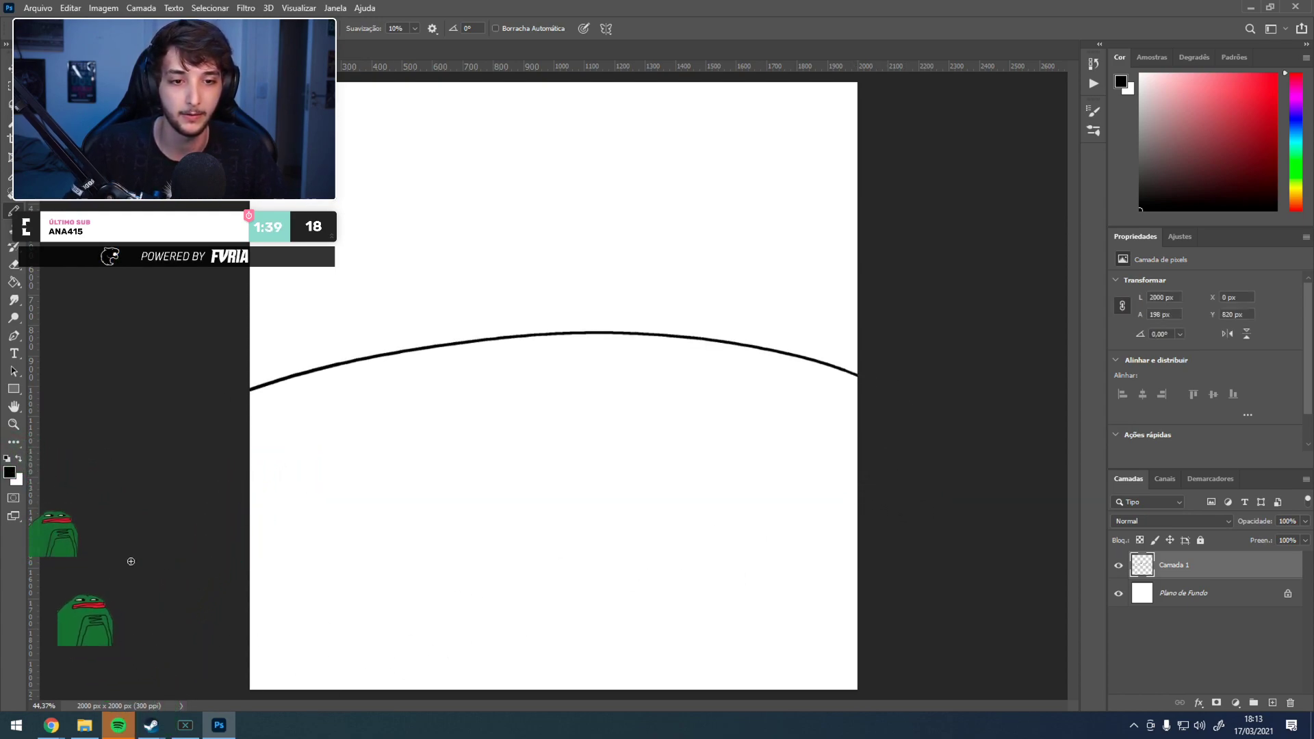
mouse_move(863, 423)
mouse_down()
mouse_move(423, 384)
mouse_move(248, 418)
mouse_up()
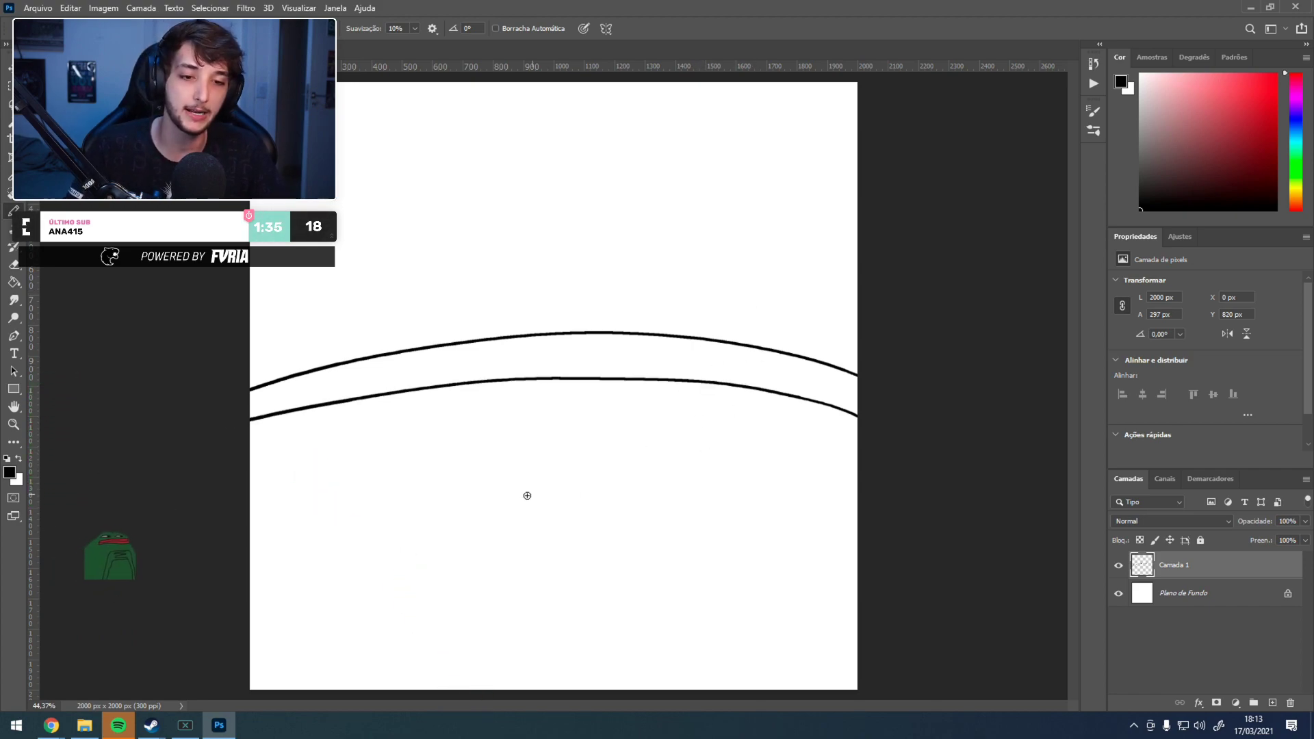
- Draw a wide oval tabletop centred just below the lower arched line, undoing and redrawing it until the shape works
mouse_move(479, 462)
mouse_down()
mouse_move(669, 463)
mouse_move(503, 465)
mouse_move(698, 429)
mouse_move(445, 453)
mouse_up()
key(ctrl+z)
key(ctrl+z)
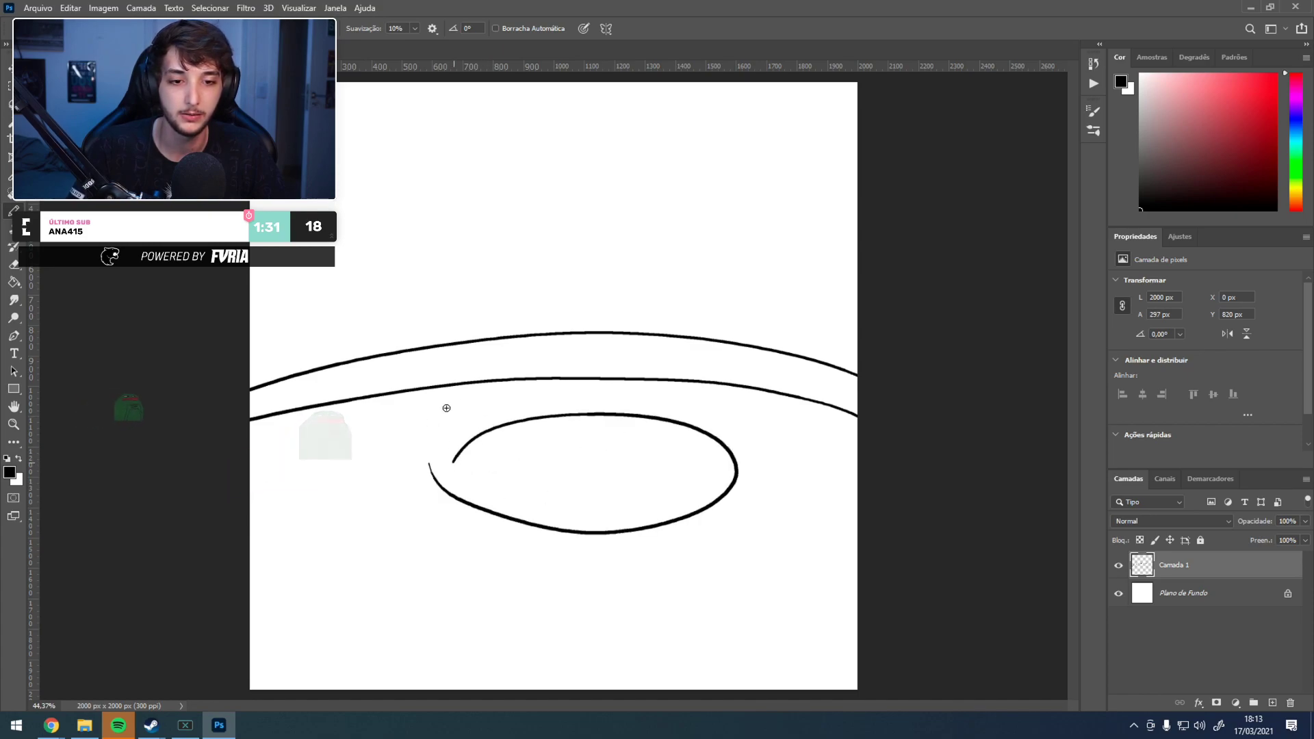
key(ctrl+z)
mouse_move(606, 395)
mouse_down()
mouse_move(633, 520)
mouse_move(567, 414)
mouse_up()
key(ctrl+z)
mouse_move(484, 458)
mouse_down()
mouse_move(522, 499)
mouse_move(449, 482)
mouse_move(678, 484)
mouse_move(477, 457)
mouse_up()
key(ctrl+z)
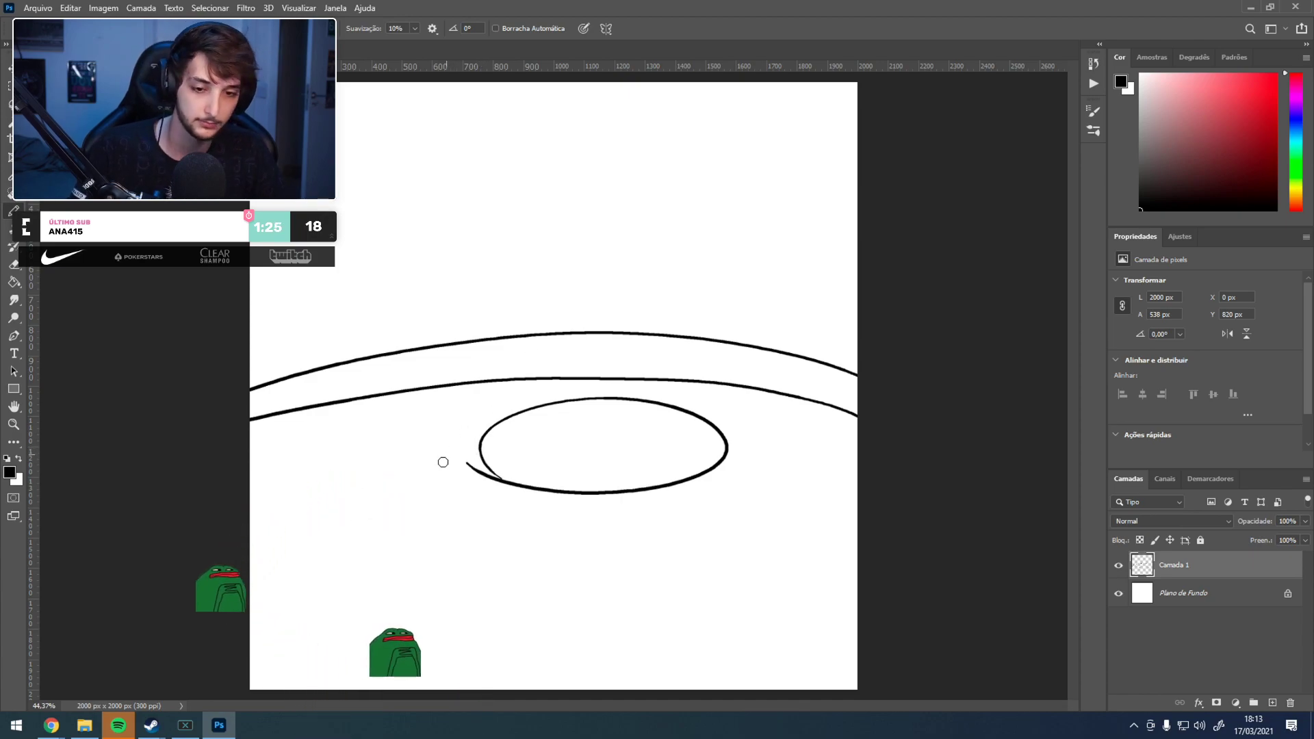
- Erase the overshooting stroke end at the oval's lower-left edge and redraw the outline to close the gap
key(e)
mouse_move(457, 471)
mouse_down()
mouse_move(502, 503)
mouse_move(473, 470)
mouse_move(508, 493)
mouse_up()
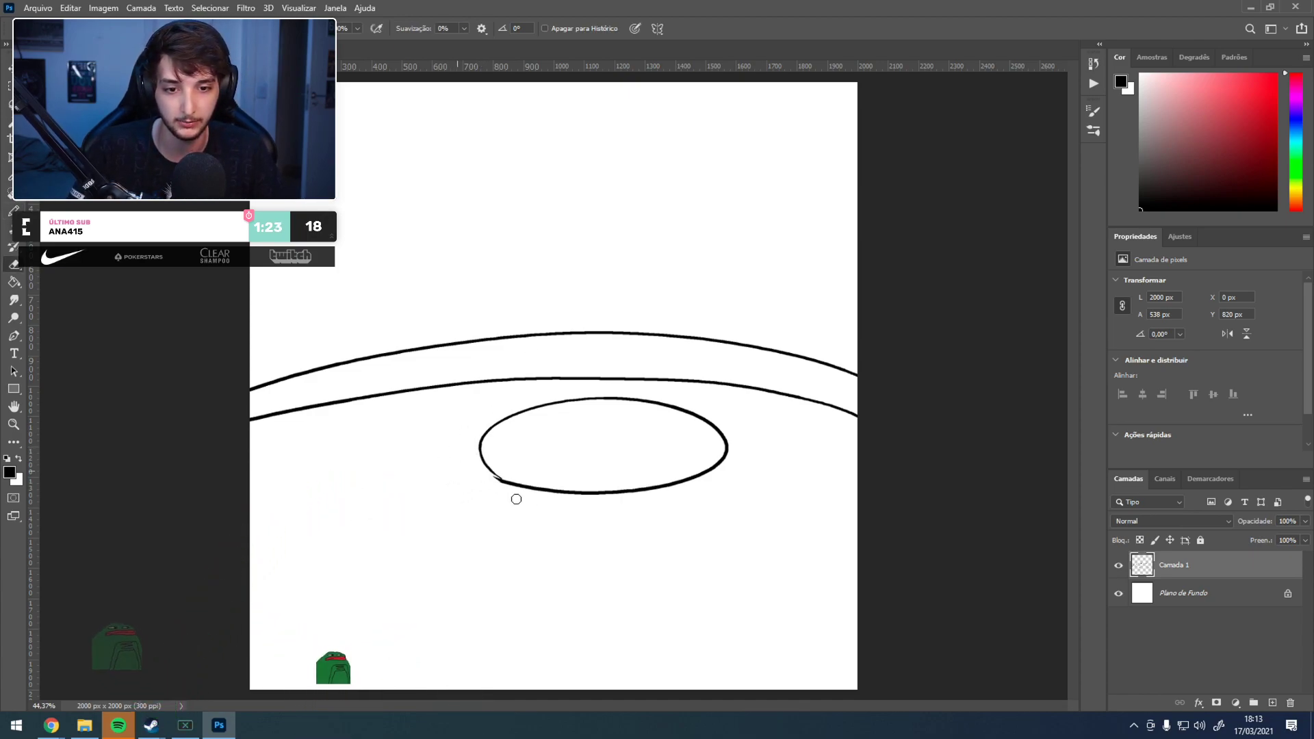
key(b)
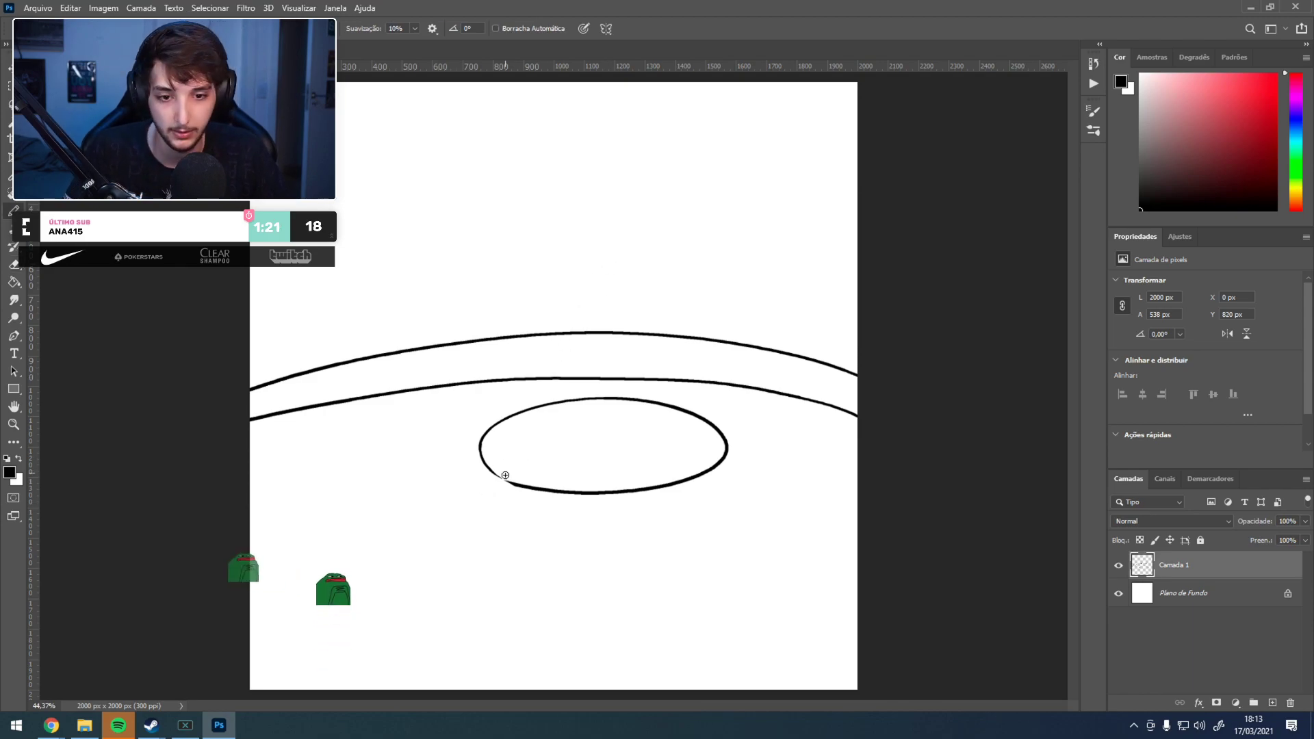
drag(484, 460, 518, 490)
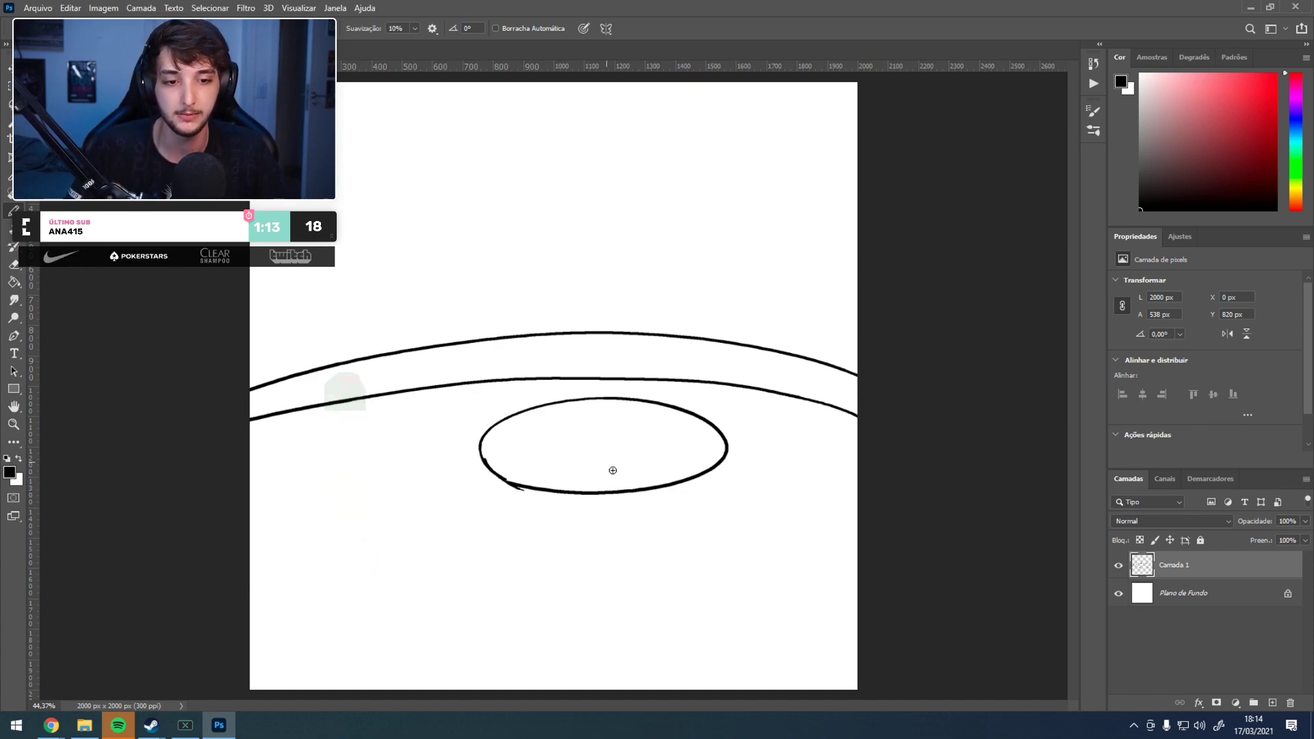
key(ctrl+z)
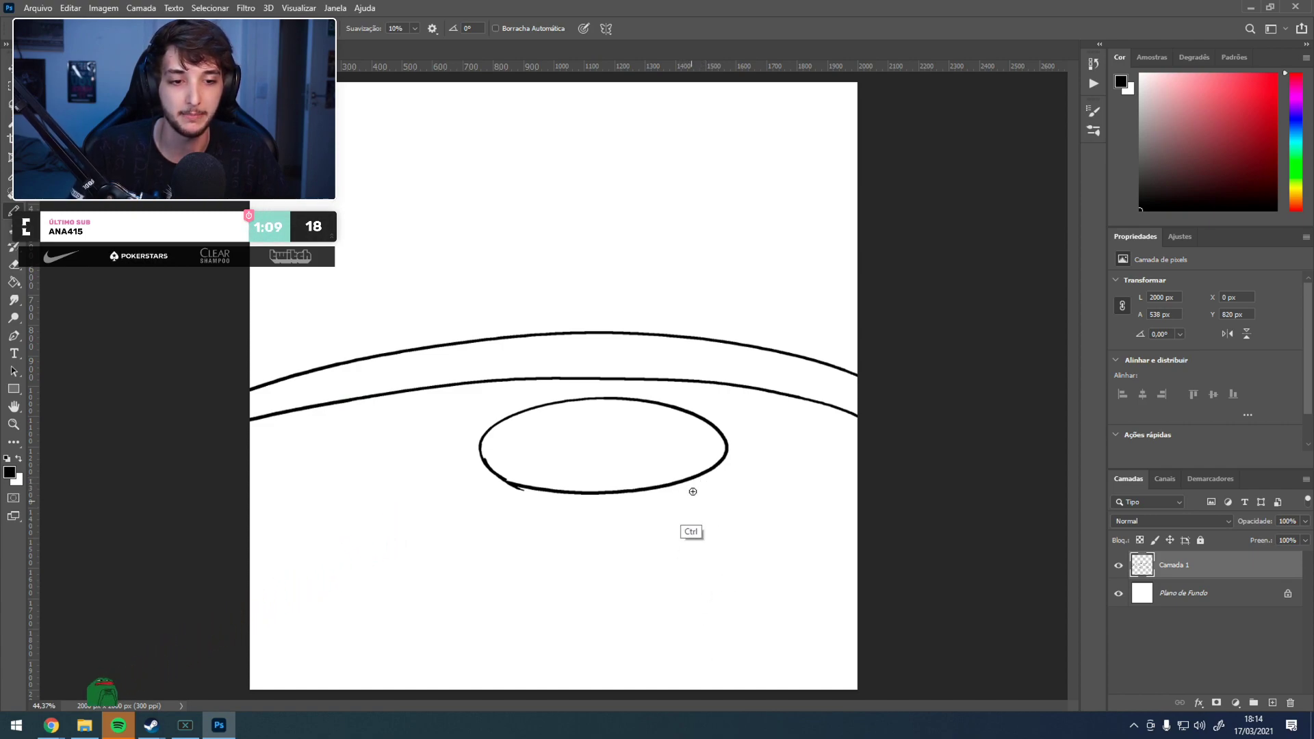
- Draw two long front legs and two short back legs under the oval to turn it into a table
drag(671, 486, 686, 596)
key(ctrl+z)
mouse_move(668, 483)
mouse_down()
mouse_move(681, 587)
mouse_move(665, 586)
mouse_up()
key(ctrl+z)
drag(658, 487, 653, 576)
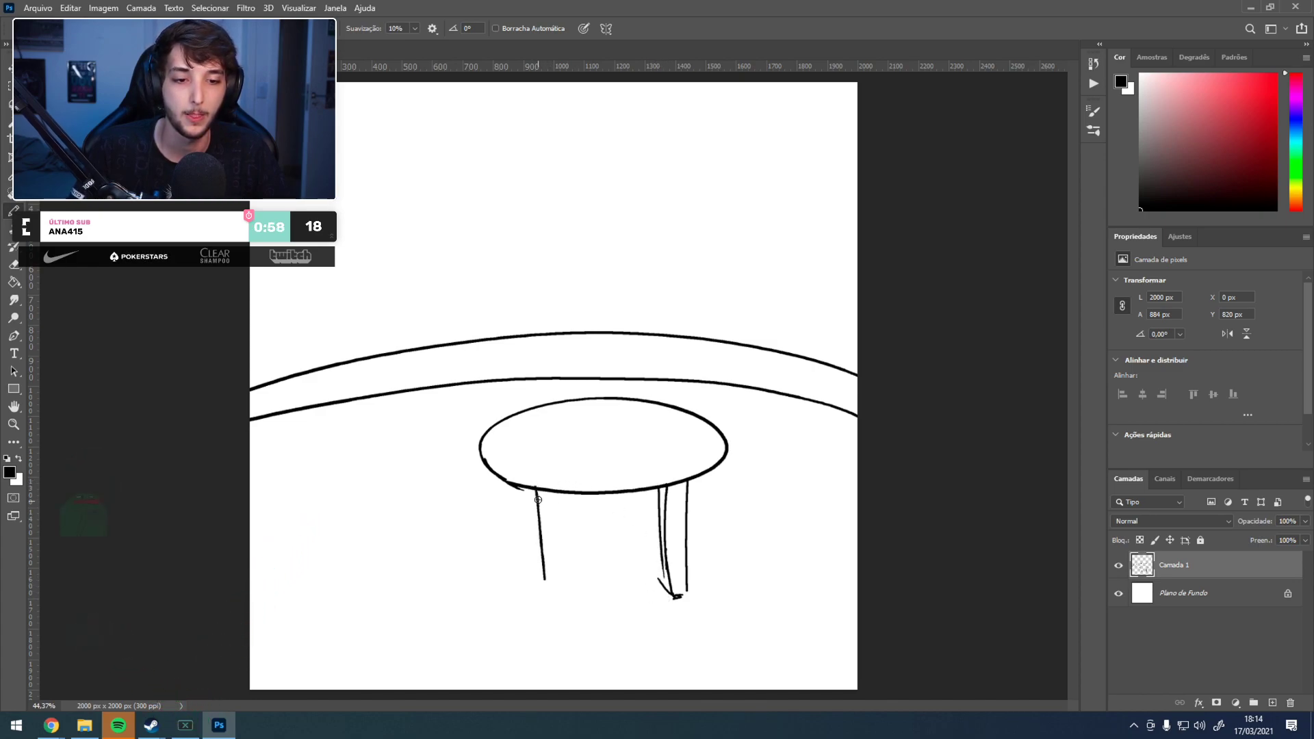
mouse_move(522, 487)
mouse_down()
mouse_move(526, 574)
mouse_move(548, 606)
mouse_move(523, 601)
mouse_move(524, 559)
mouse_move(533, 612)
mouse_move(556, 586)
mouse_up()
drag(555, 502, 556, 560)
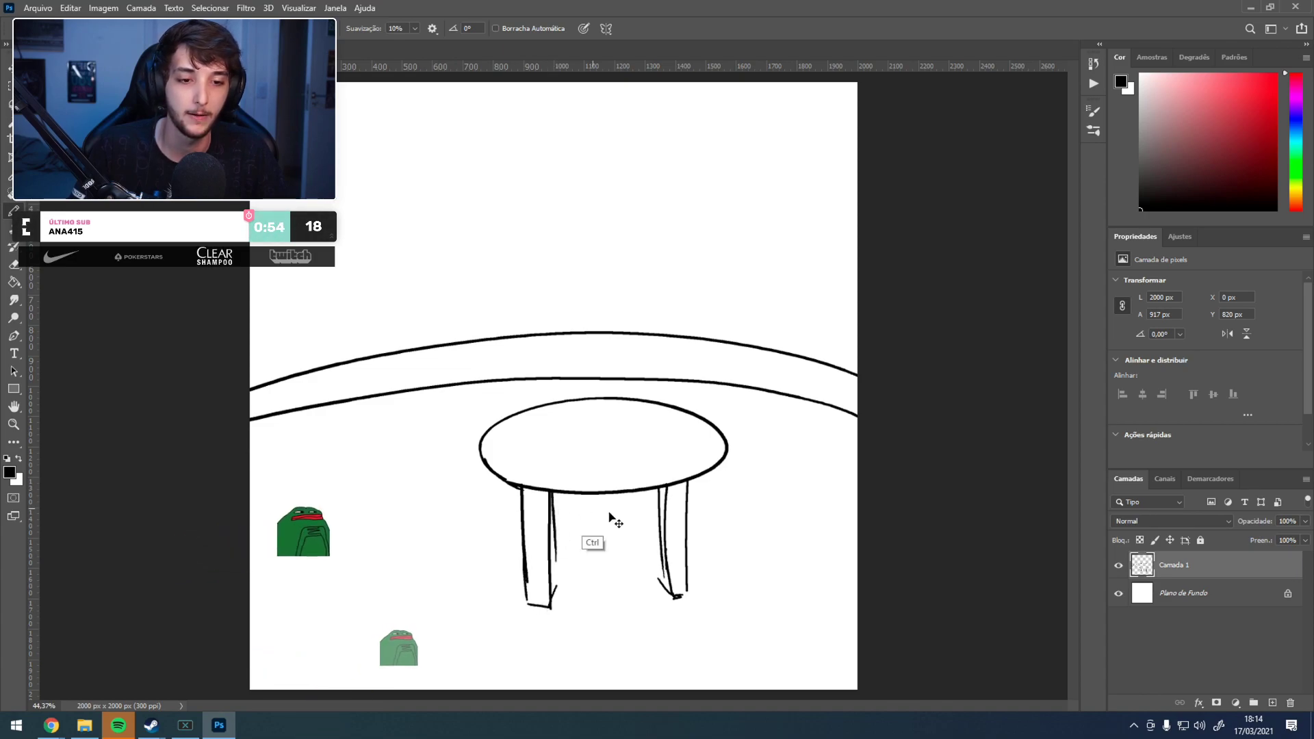
drag(642, 490, 658, 517)
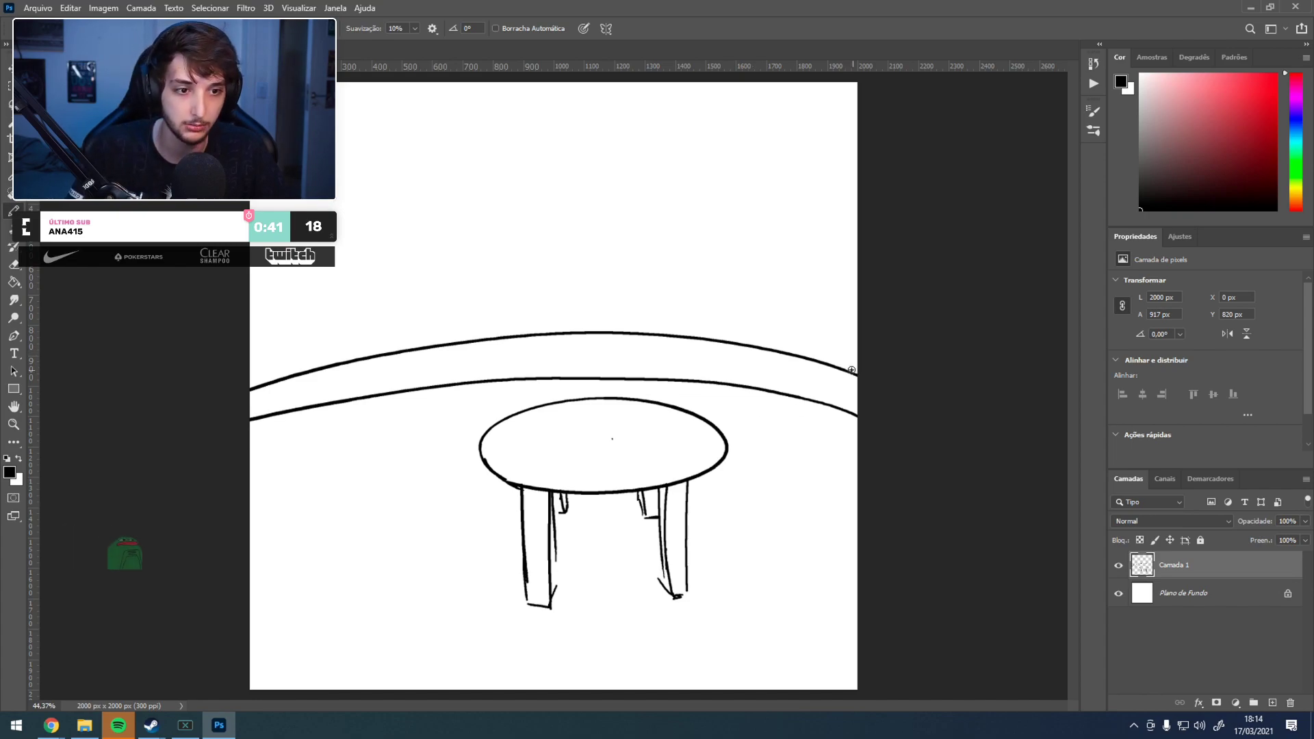
- Draw two straight perspective lines from the ends of the upper arch converging toward the upper middle of the canvas
shift+click(664, 255)
click(500, 256)
shift+click(252, 389)
- Draw vertical wall edges on both sides of the canal's far end, with a hatched arched bridge and water ripples between them
drag(672, 257, 673, 103)
mouse_move(669, 253)
mouse_down()
mouse_move(591, 177)
mouse_move(532, 203)
mouse_up()
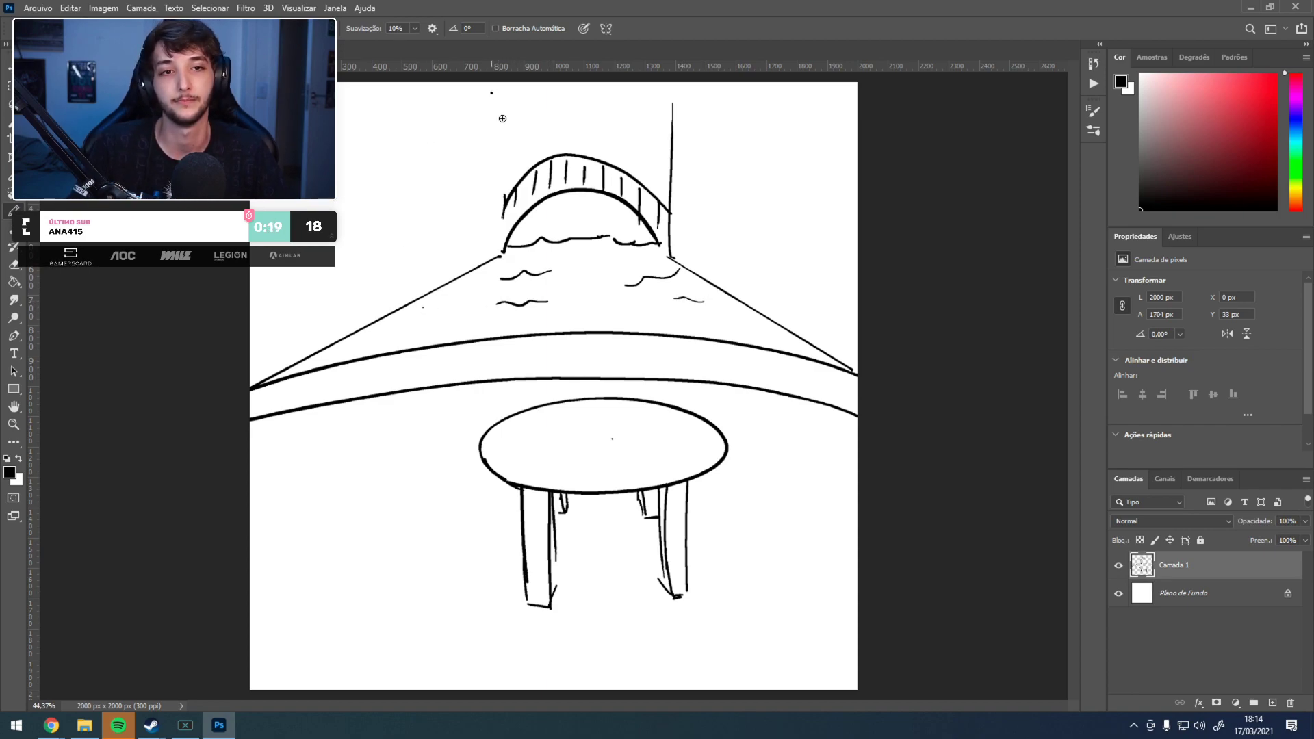
mouse_move(500, 252)
mouse_down()
mouse_move(492, 93)
mouse_move(458, 113)
mouse_up()
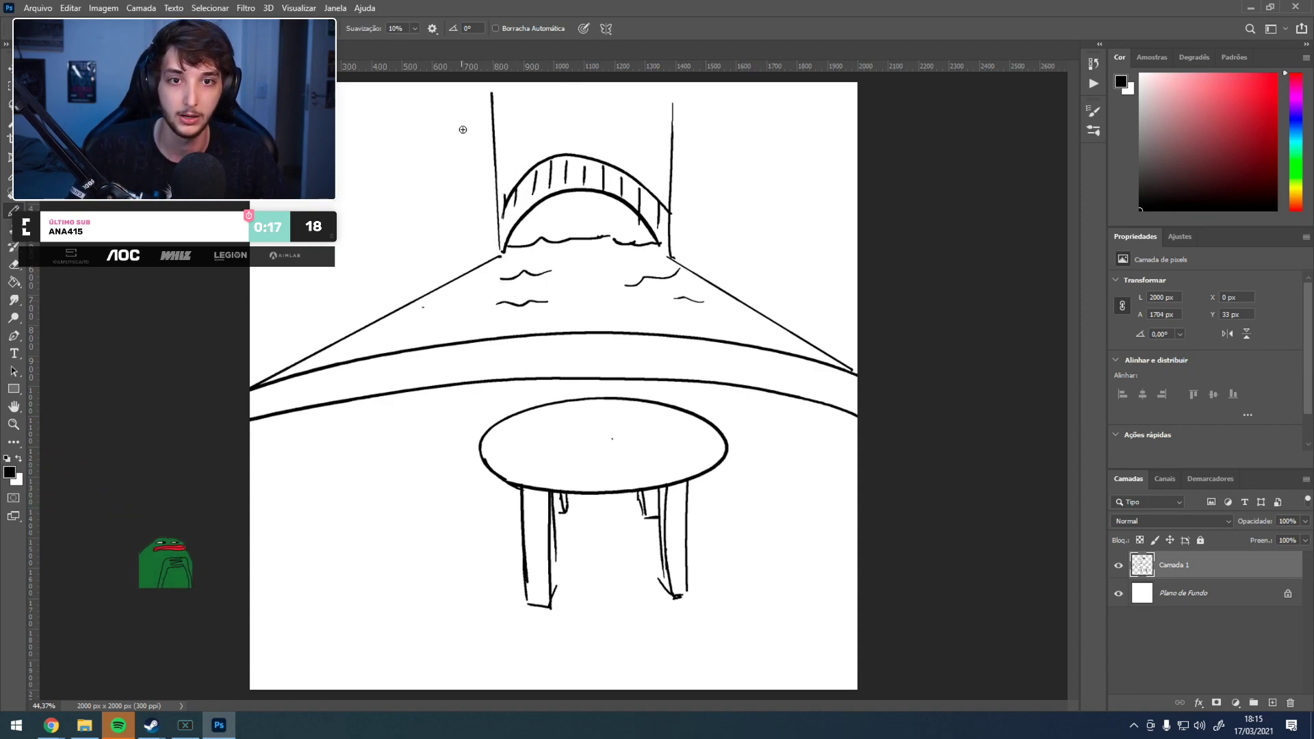
key(ctrl+z)
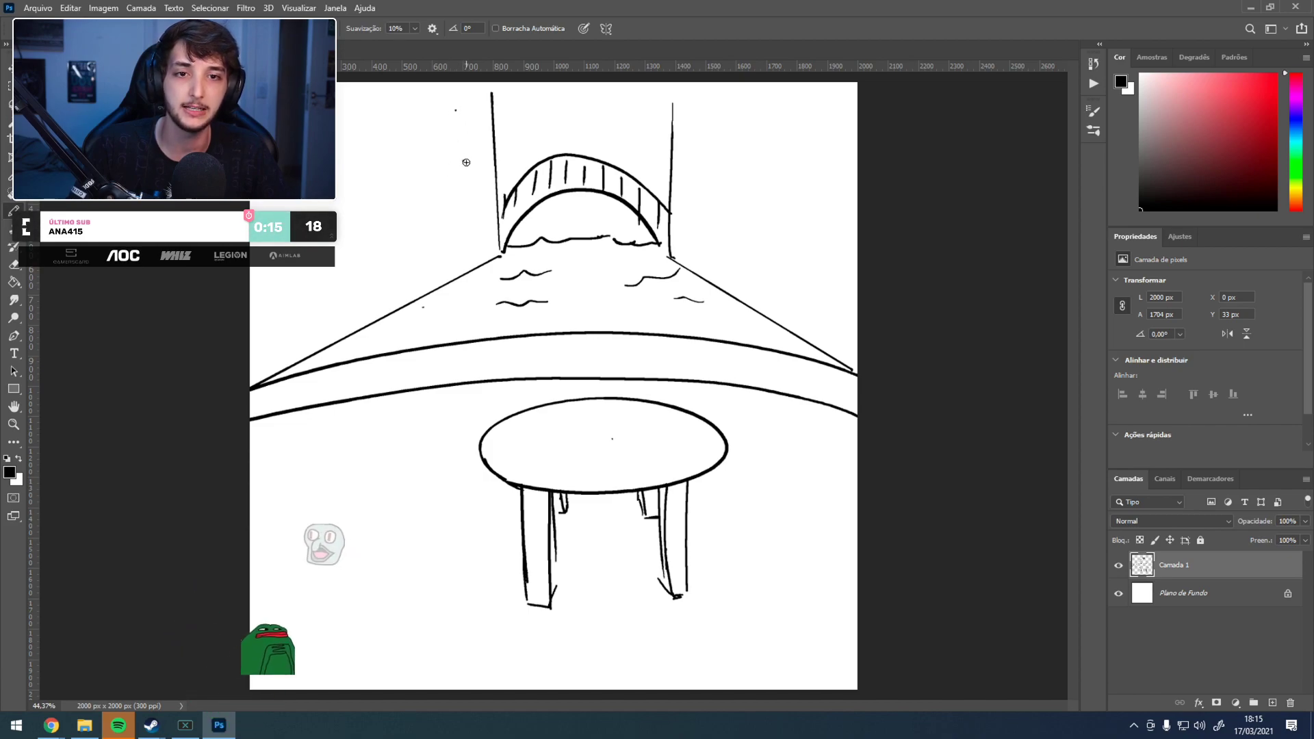
- Draw a window outline in perspective and the vertical edge of a door on the left wall
drag(456, 111, 457, 175)
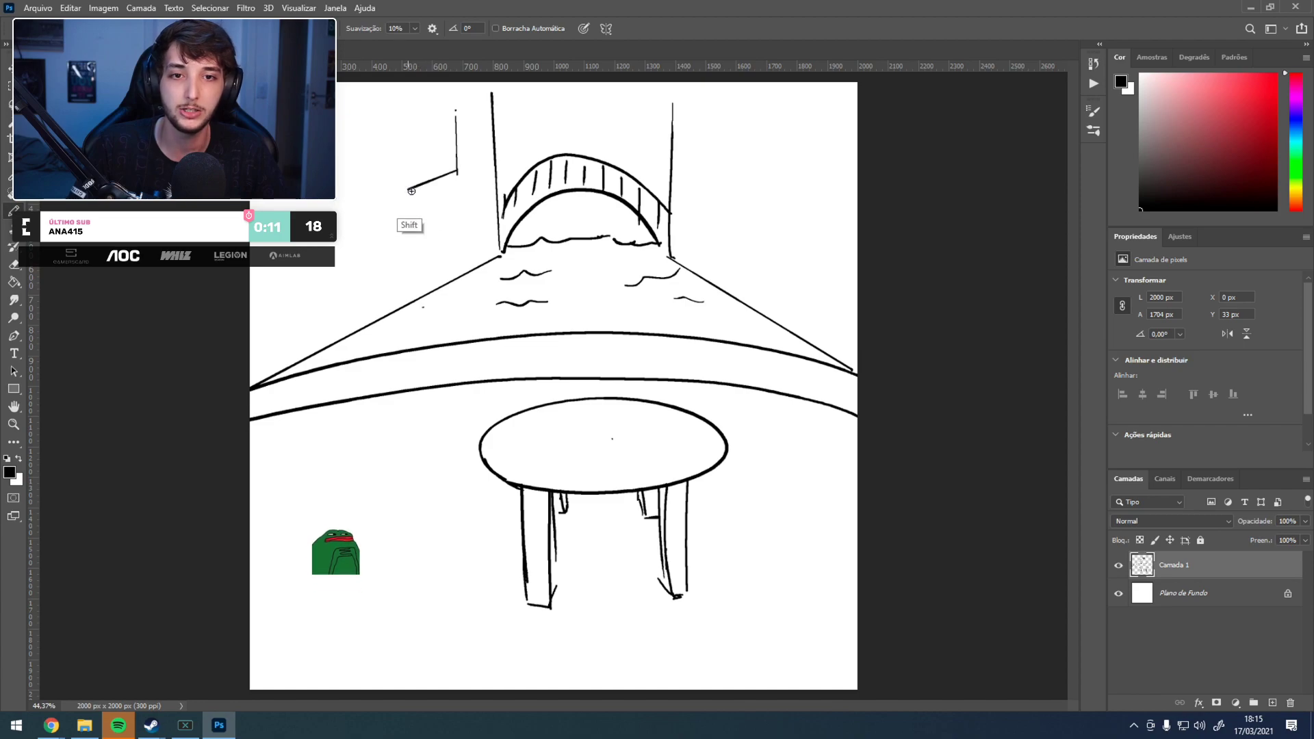
shift+click(407, 100)
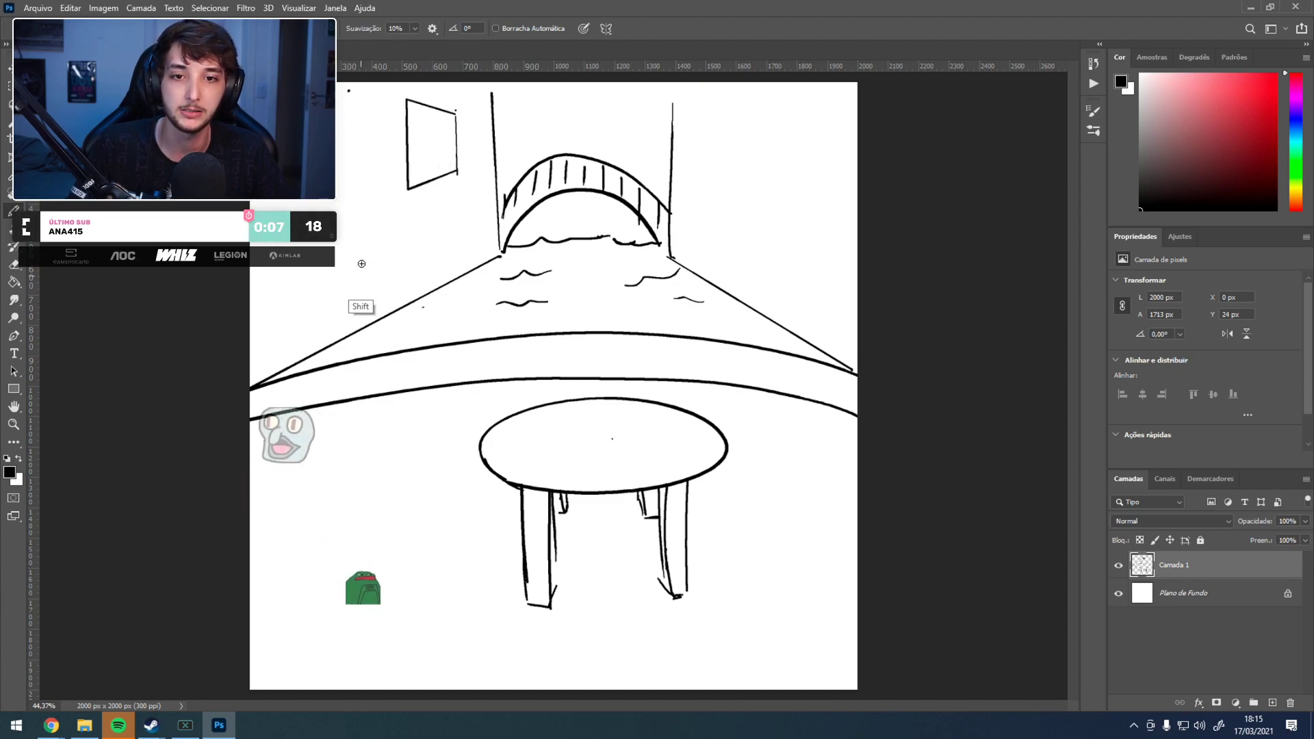
drag(331, 337, 328, 202)
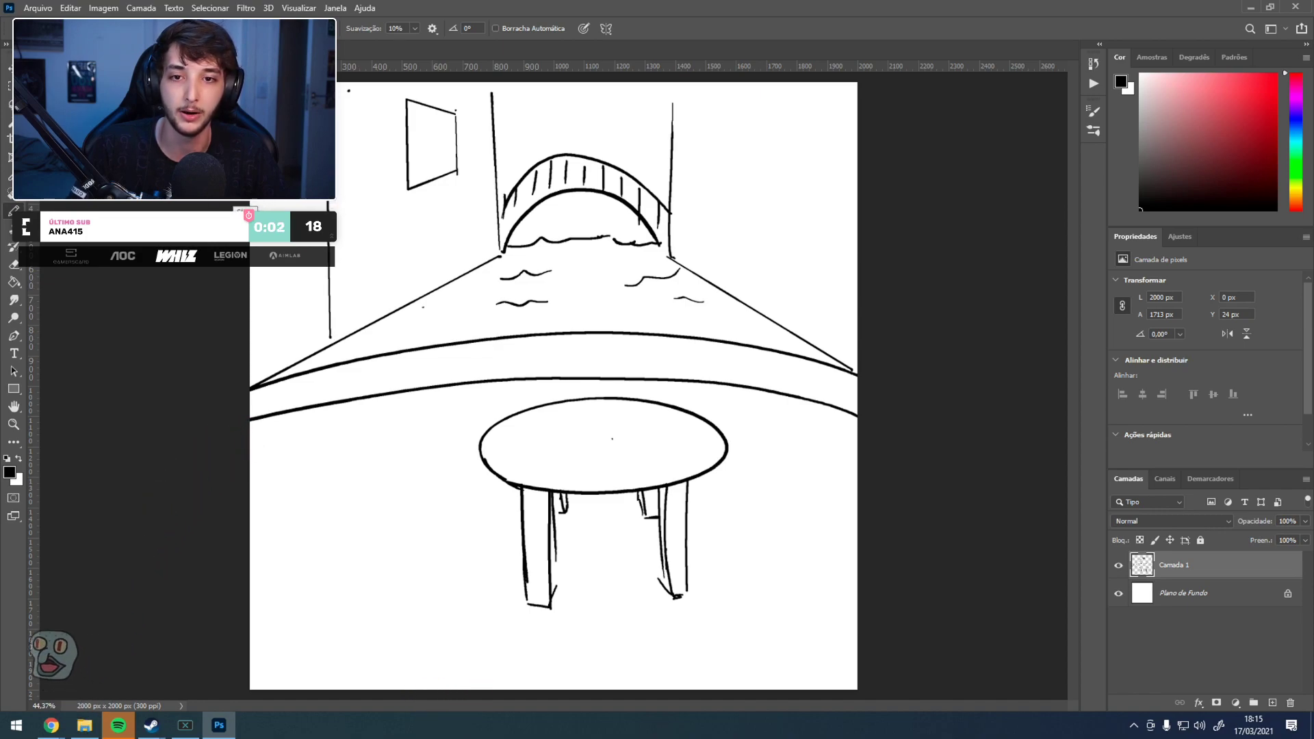
key(shift)
key(shift)
key(shift)
key(shift)
key(shift)
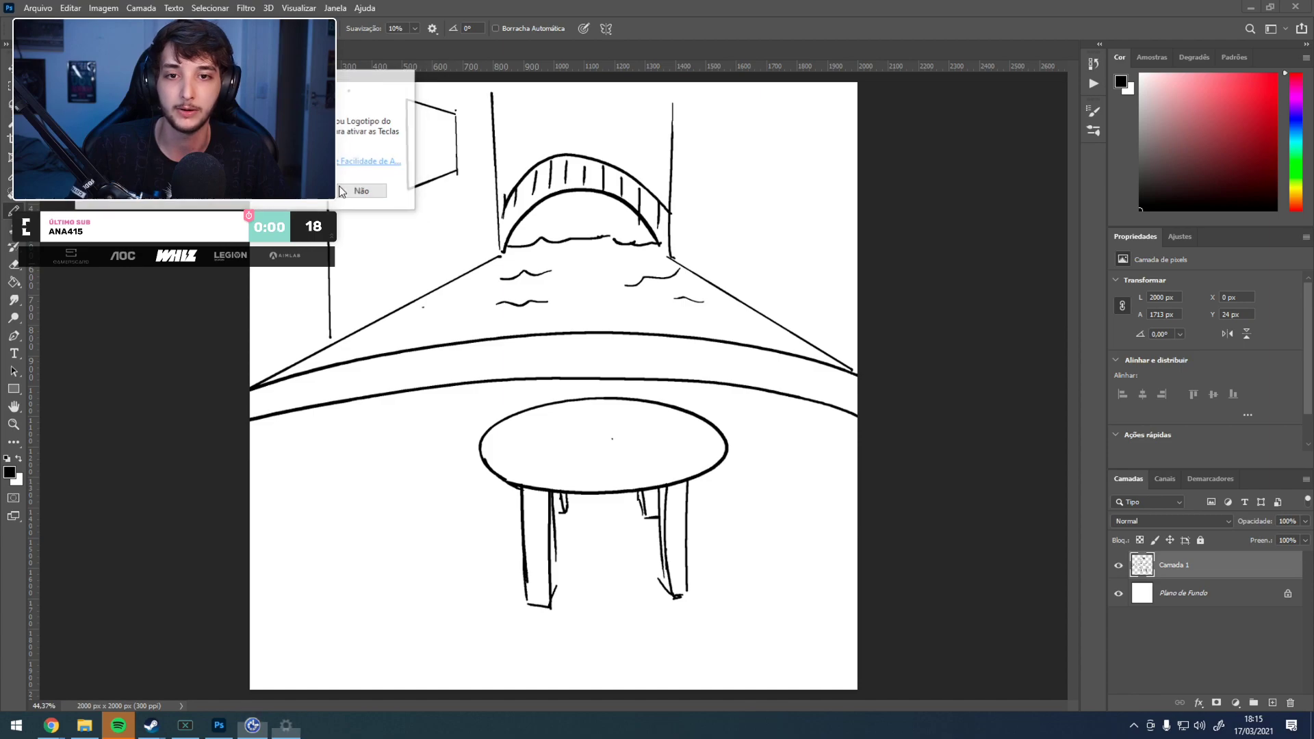
click(369, 161)
click(1235, 10)
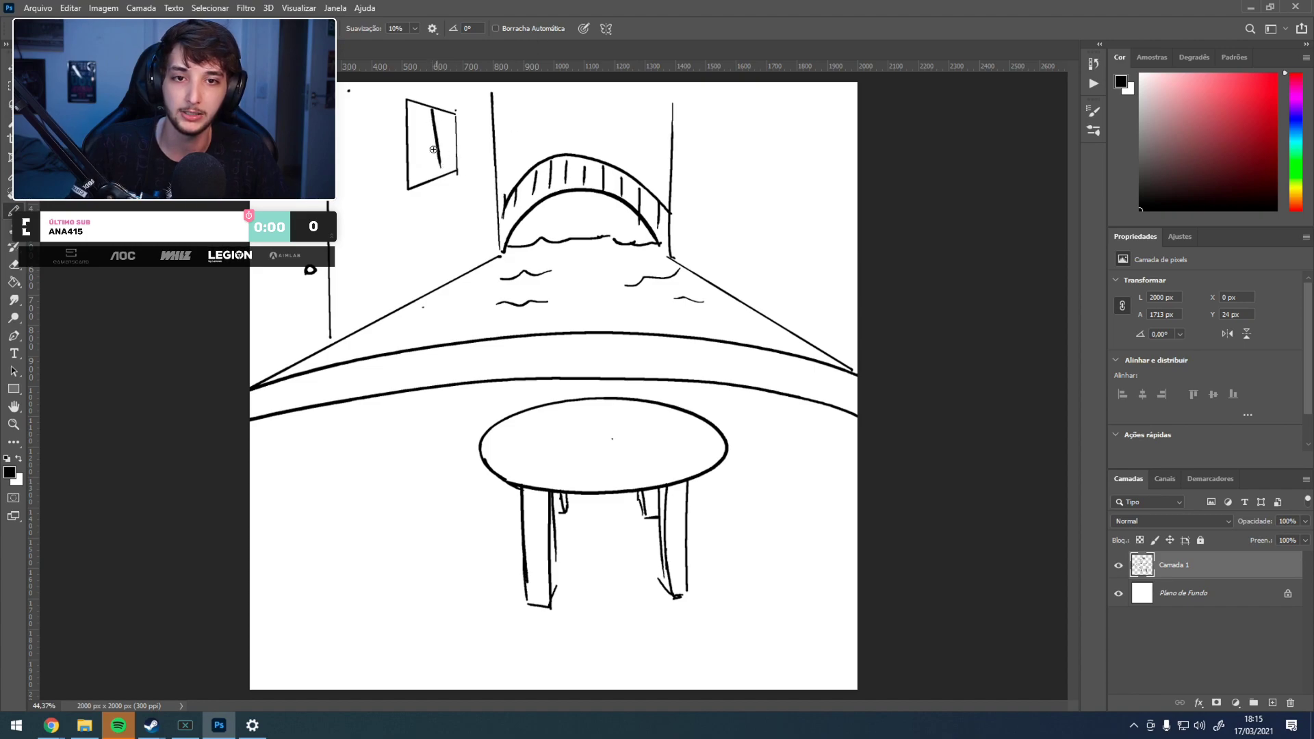
- Complete the cross-shaped pane bars inside the window on the left wall
drag(454, 139, 423, 142)
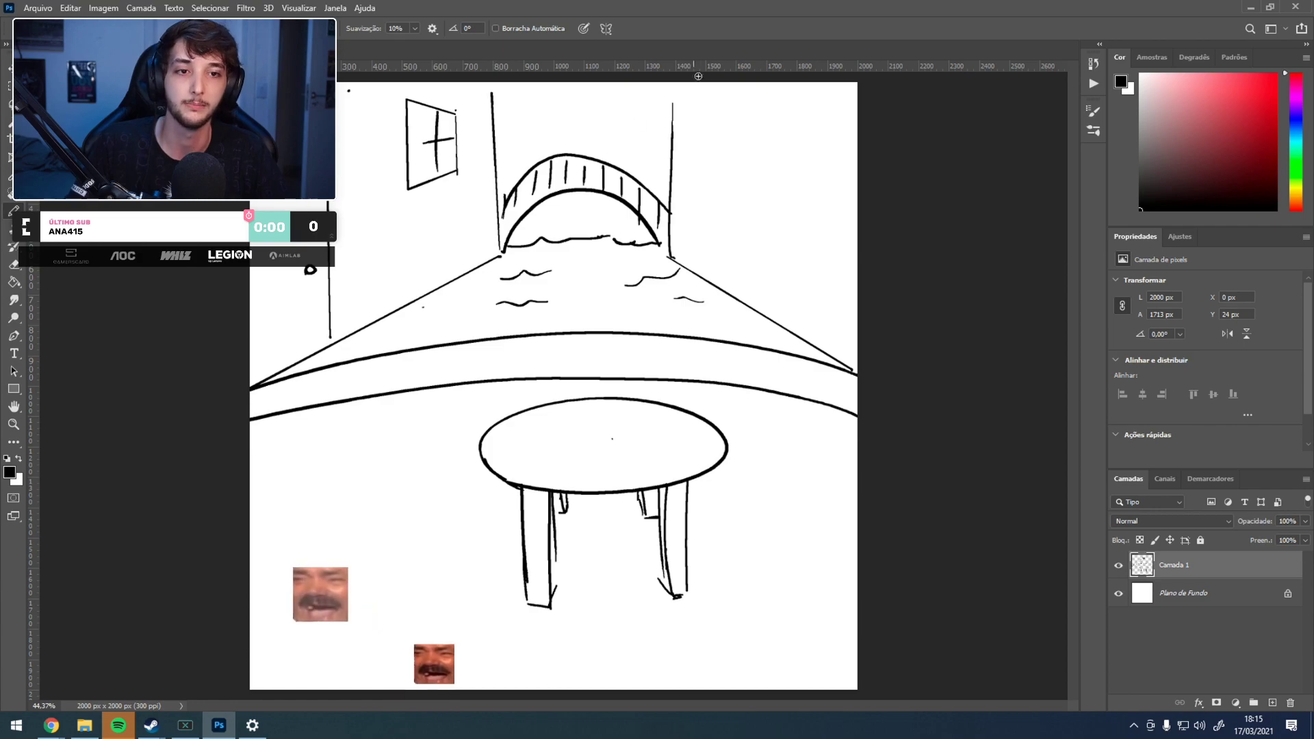
- Draw a tall door in perspective with a small dark knob on the right wall, near the bridge
key(z)
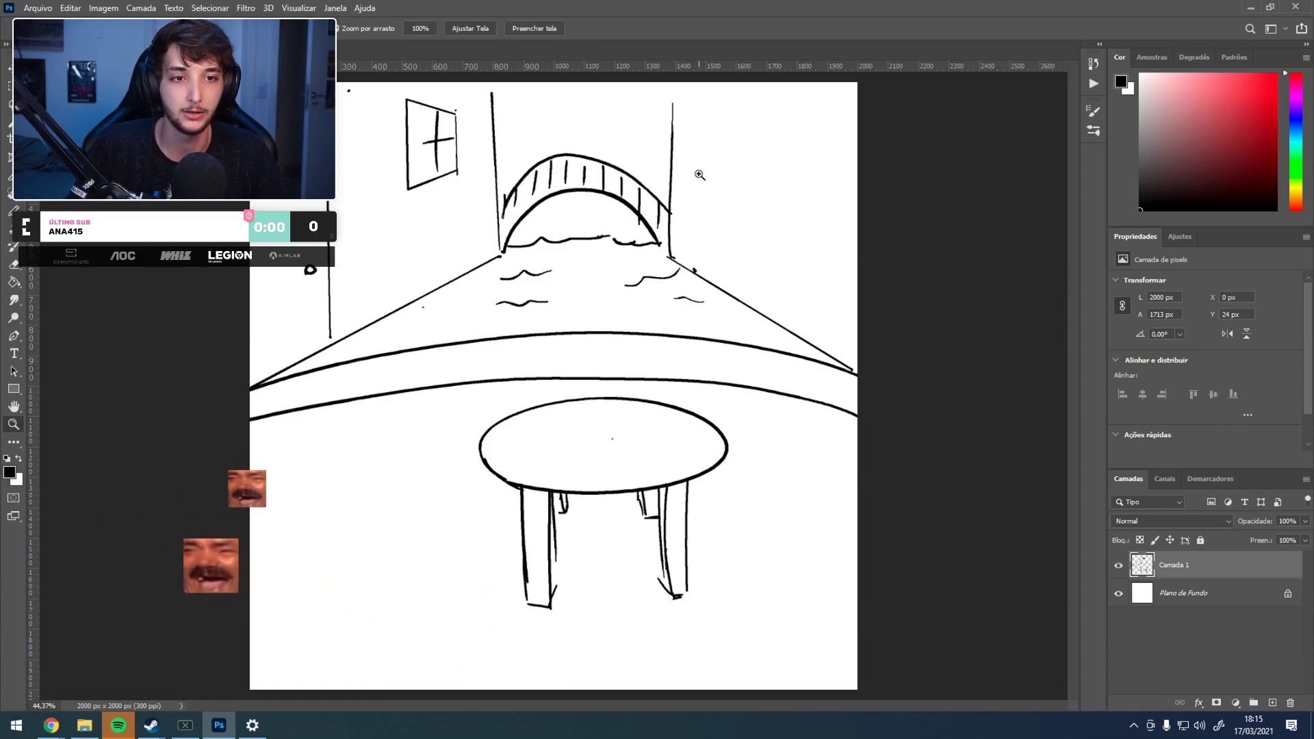
click(698, 175)
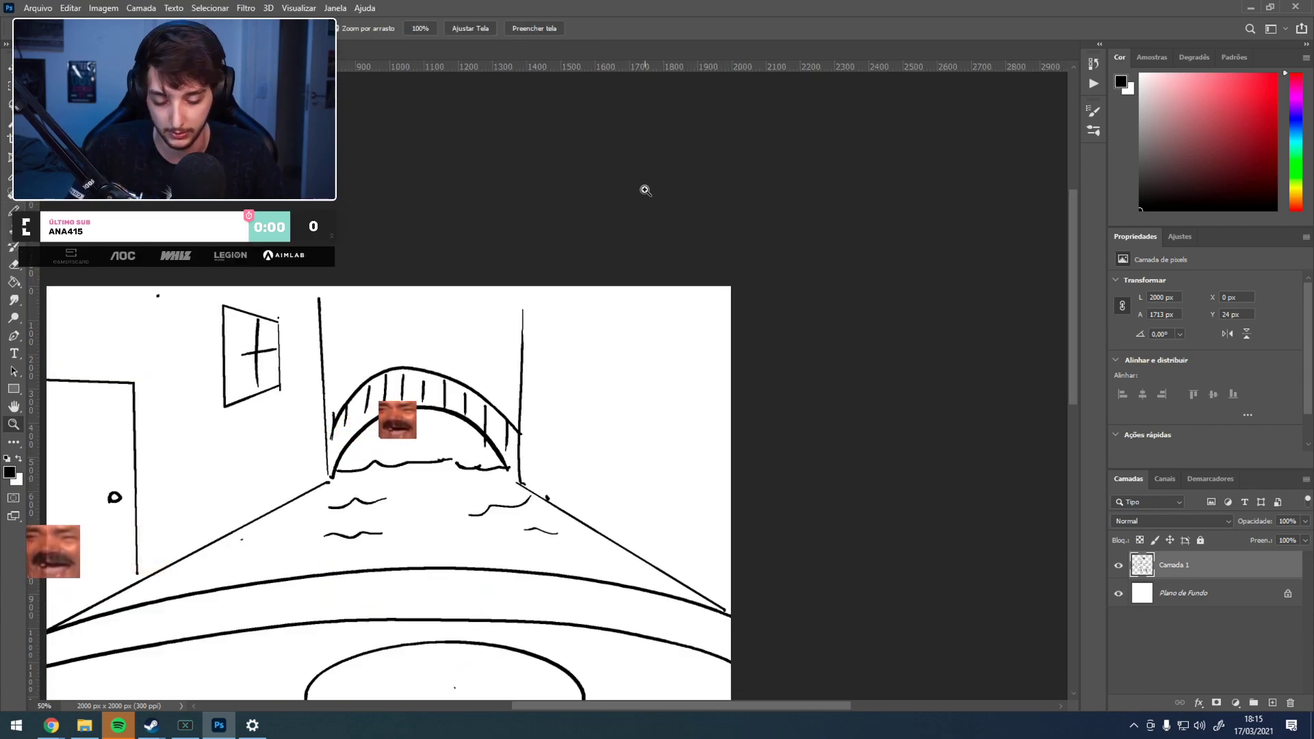
key(b)
drag(543, 355, 668, 122)
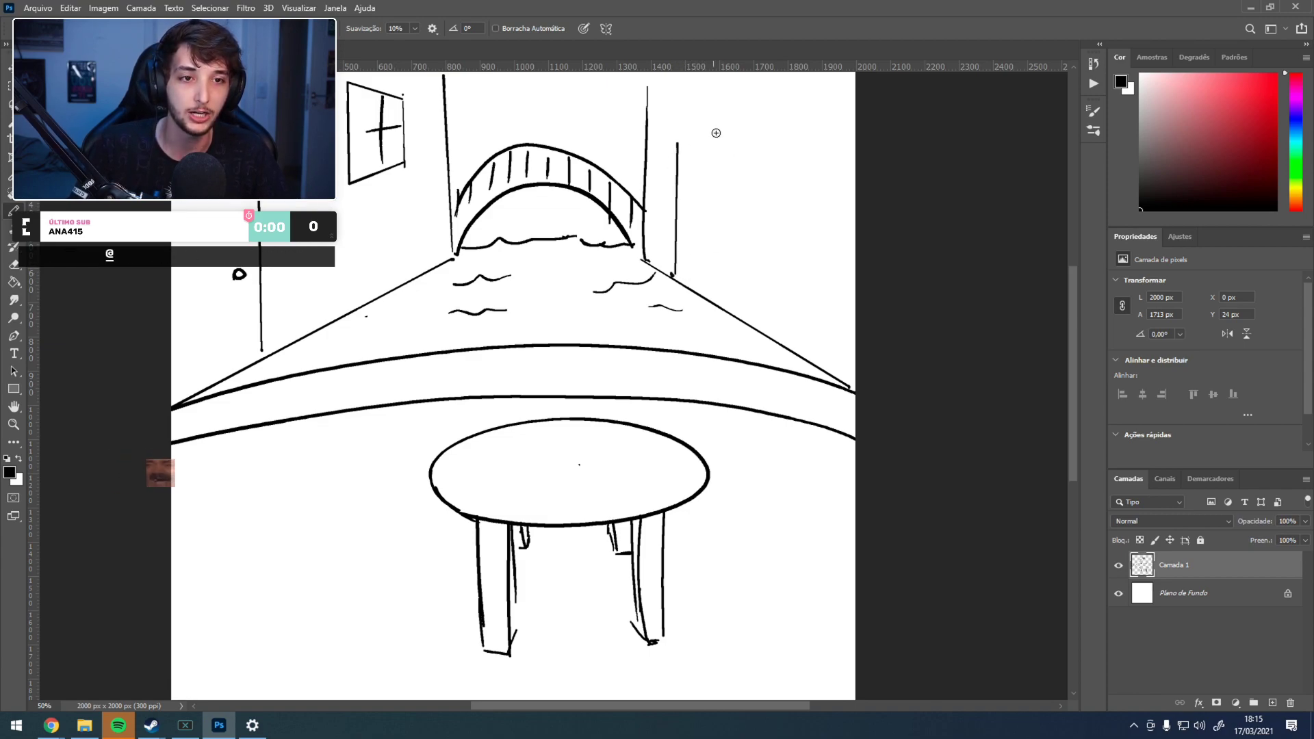
shift+click(718, 310)
click(710, 219)
- Draw a four-sided window in perspective with crossed pane bars on the right wall, beside the door
click(773, 124)
shift+click(770, 227)
shift+click(834, 251)
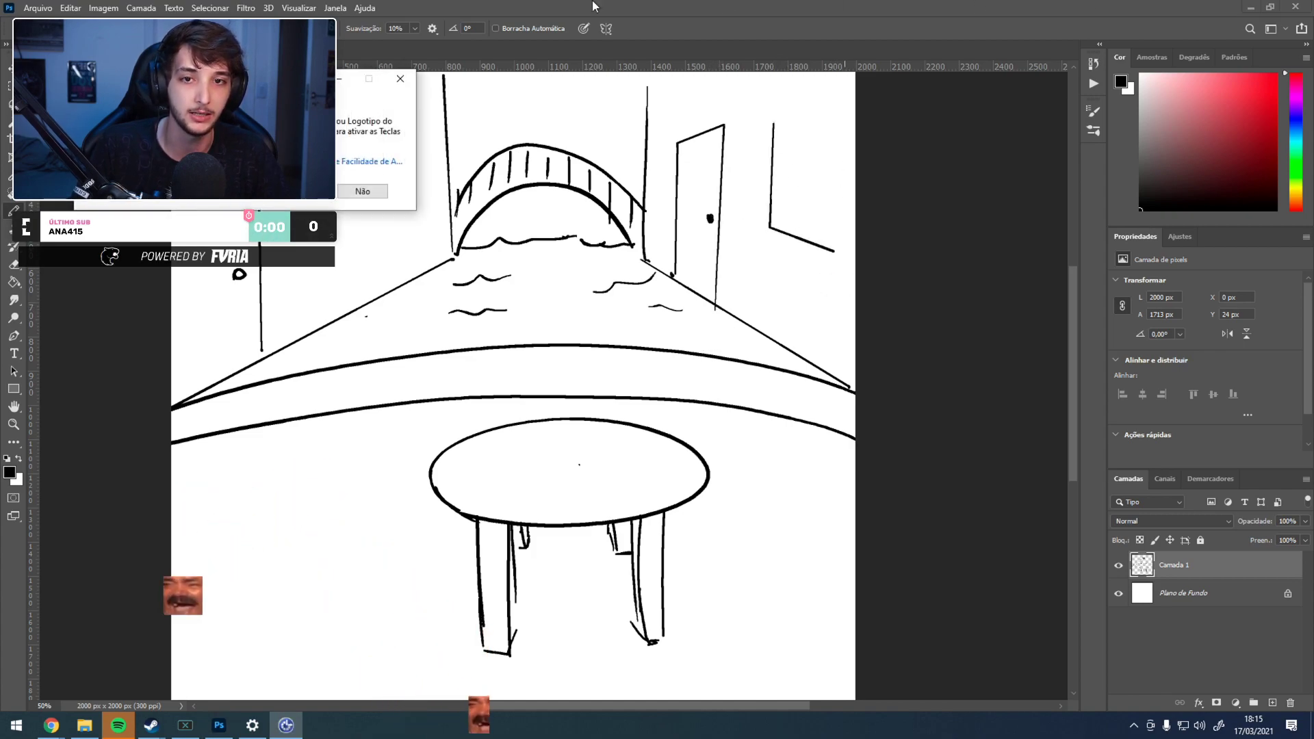
click(362, 191)
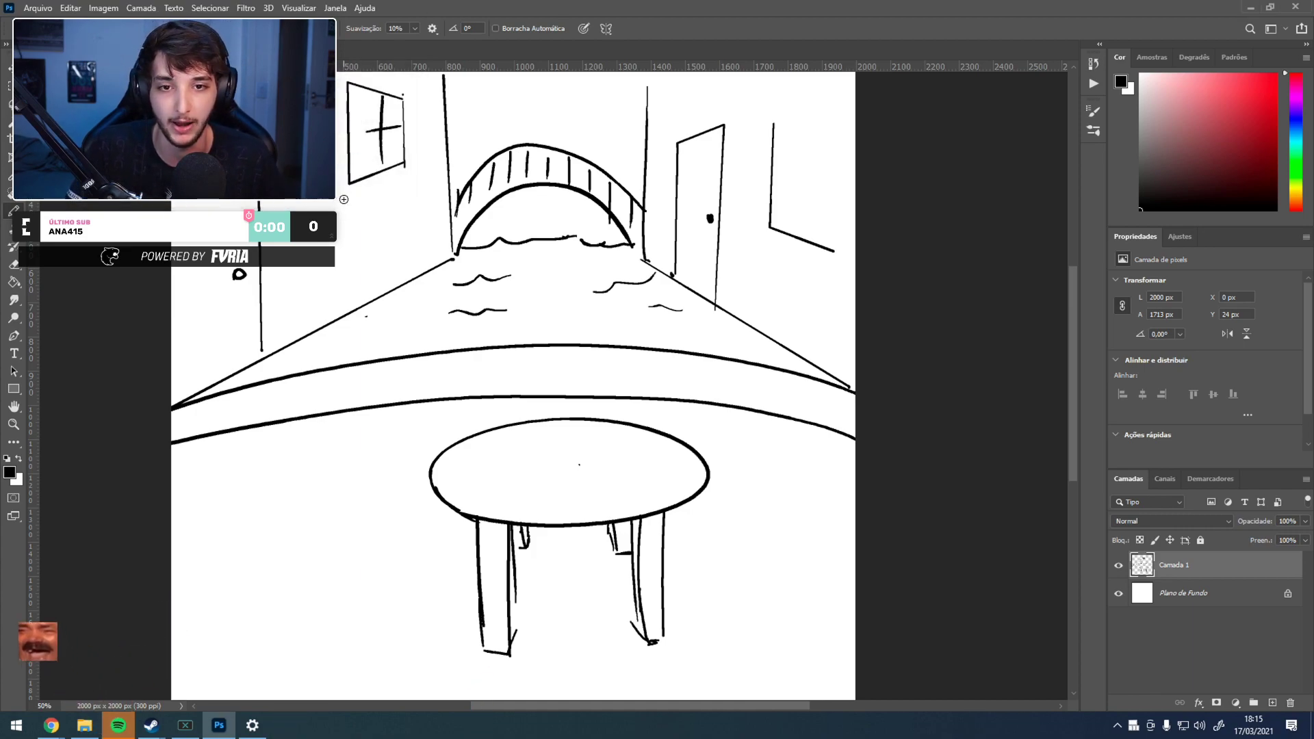
shift+click(777, 122)
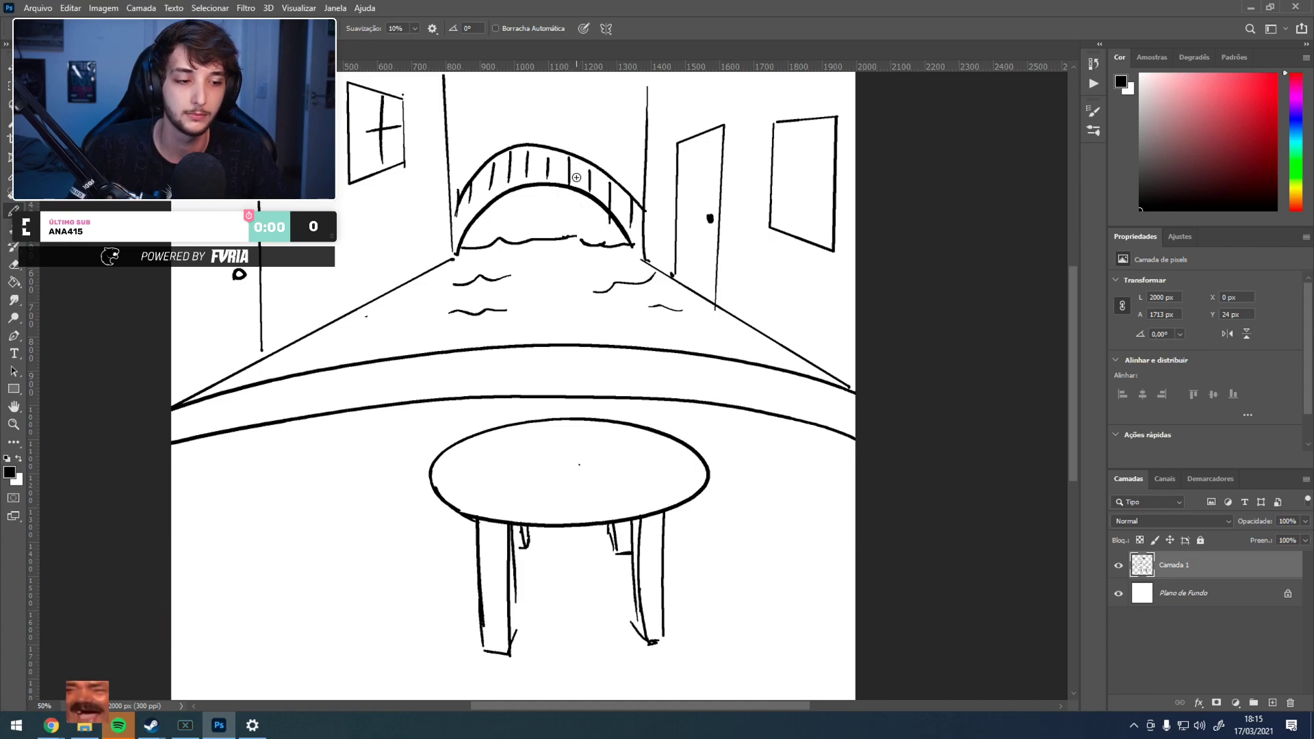
drag(810, 123, 795, 213)
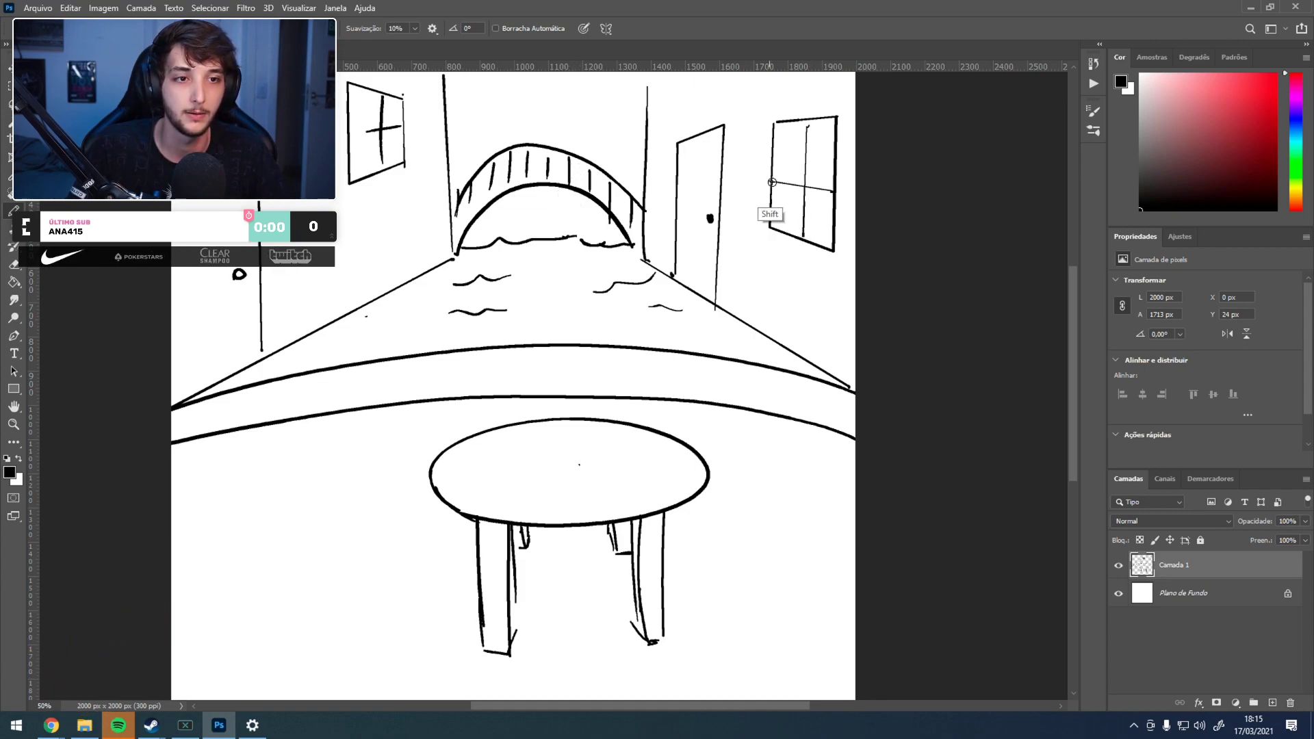
- Draw a planter box under the right wall's window, with scribbled hanging foliage and a flower
mouse_move(764, 235)
mouse_down()
mouse_move(829, 288)
mouse_move(797, 342)
mouse_up()
mouse_move(808, 295)
mouse_down()
mouse_move(784, 285)
mouse_move(779, 273)
mouse_move(773, 290)
mouse_move(766, 250)
mouse_move(763, 286)
mouse_up()
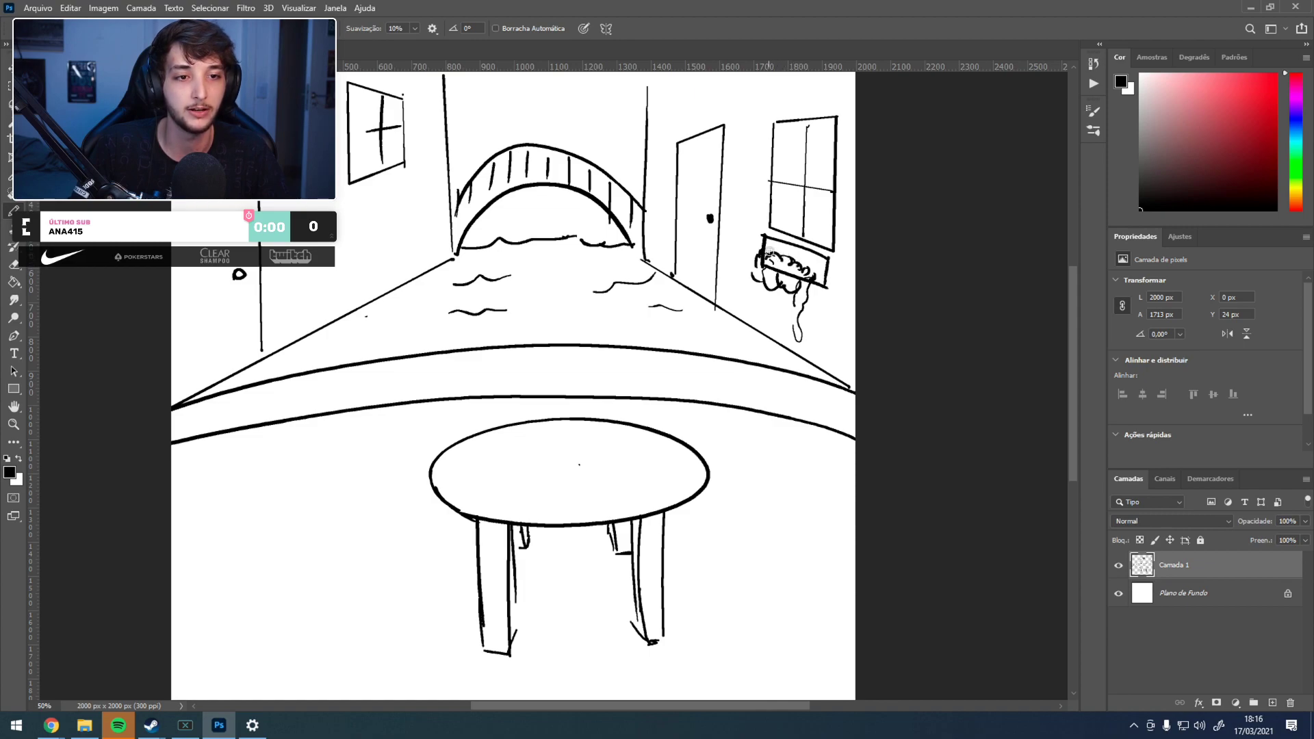
drag(770, 254, 746, 243)
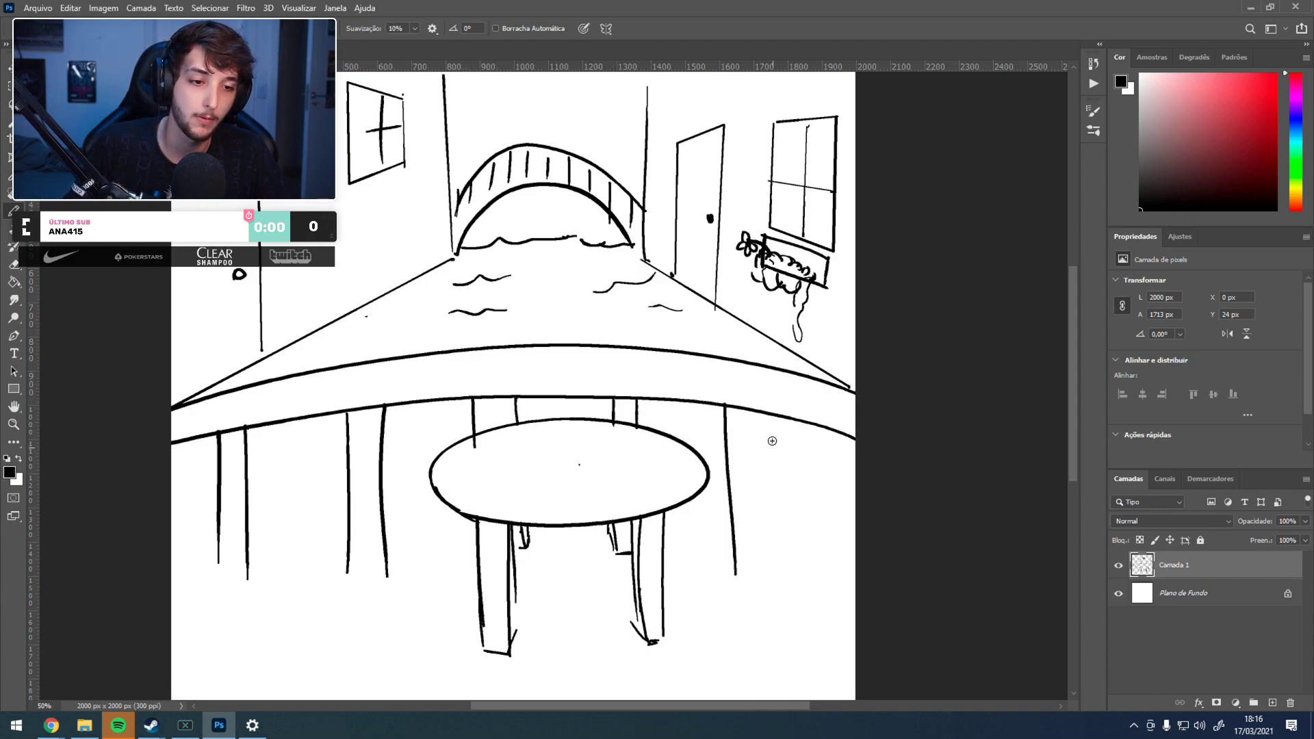
- Draw the last balusters at the railing's right end and a curved base line across the balusters on both sides of the table
mouse_move(835, 432)
mouse_down()
mouse_move(834, 596)
mouse_move(852, 531)
mouse_up()
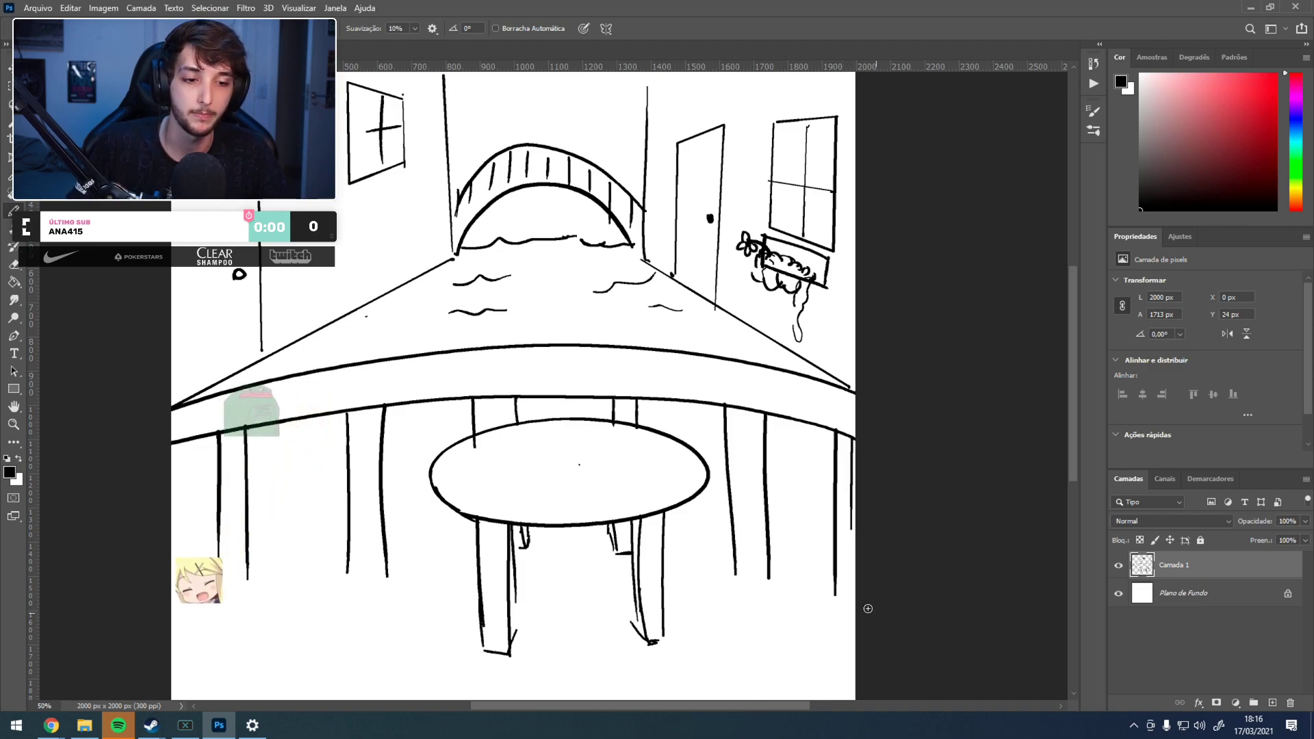
mouse_move(852, 606)
mouse_down()
mouse_move(685, 566)
mouse_move(699, 570)
mouse_up()
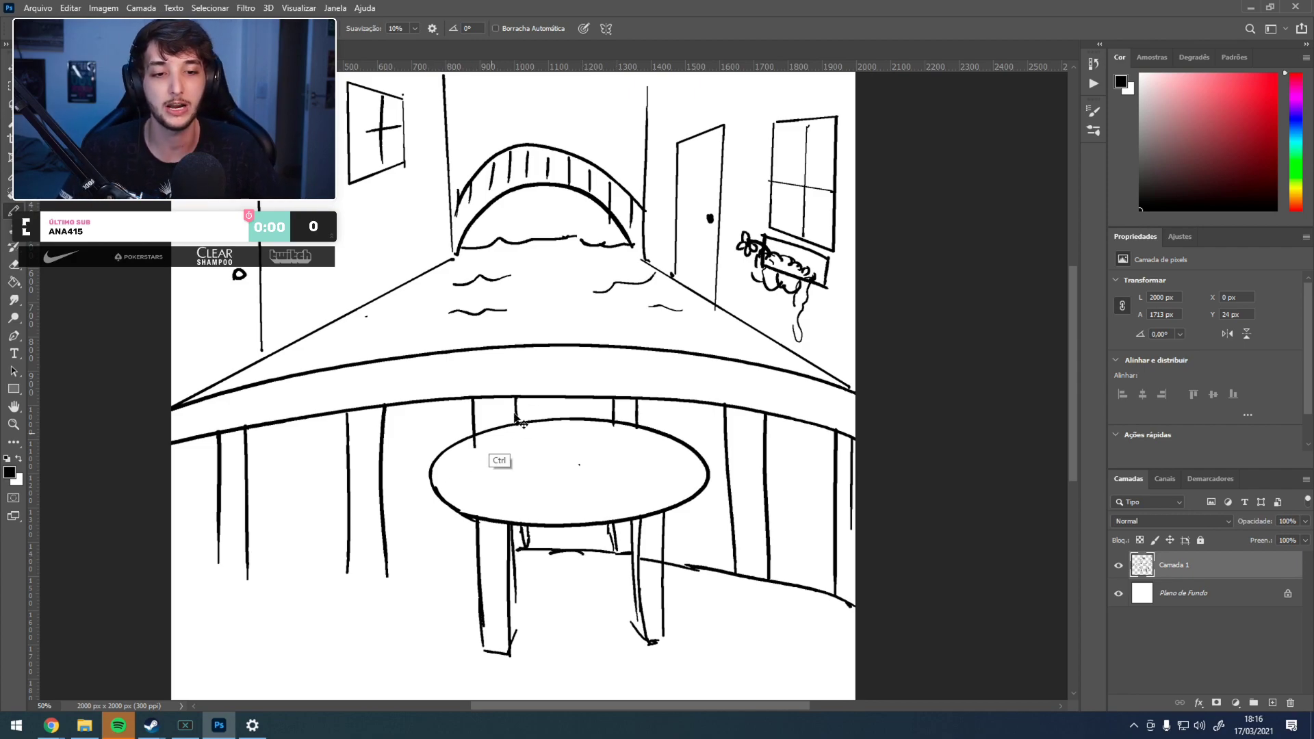
key(ctrl+z)
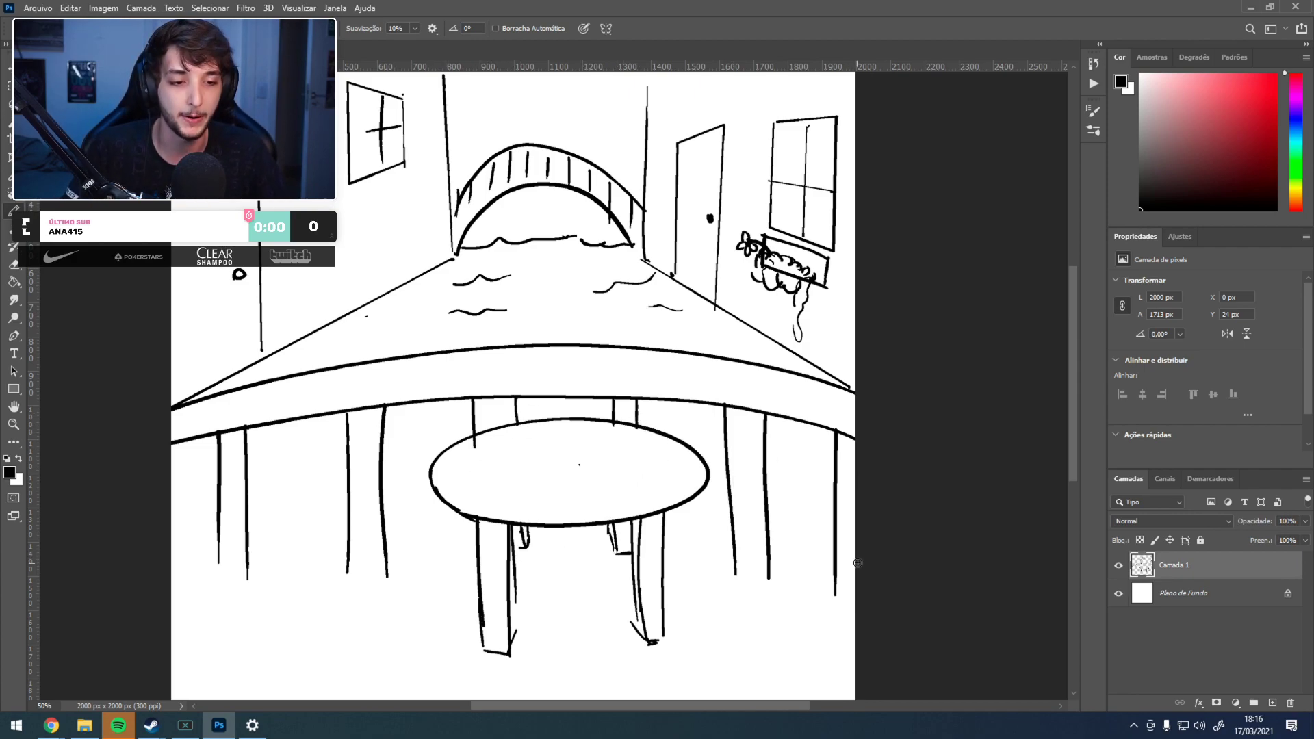
key(ctrl+z)
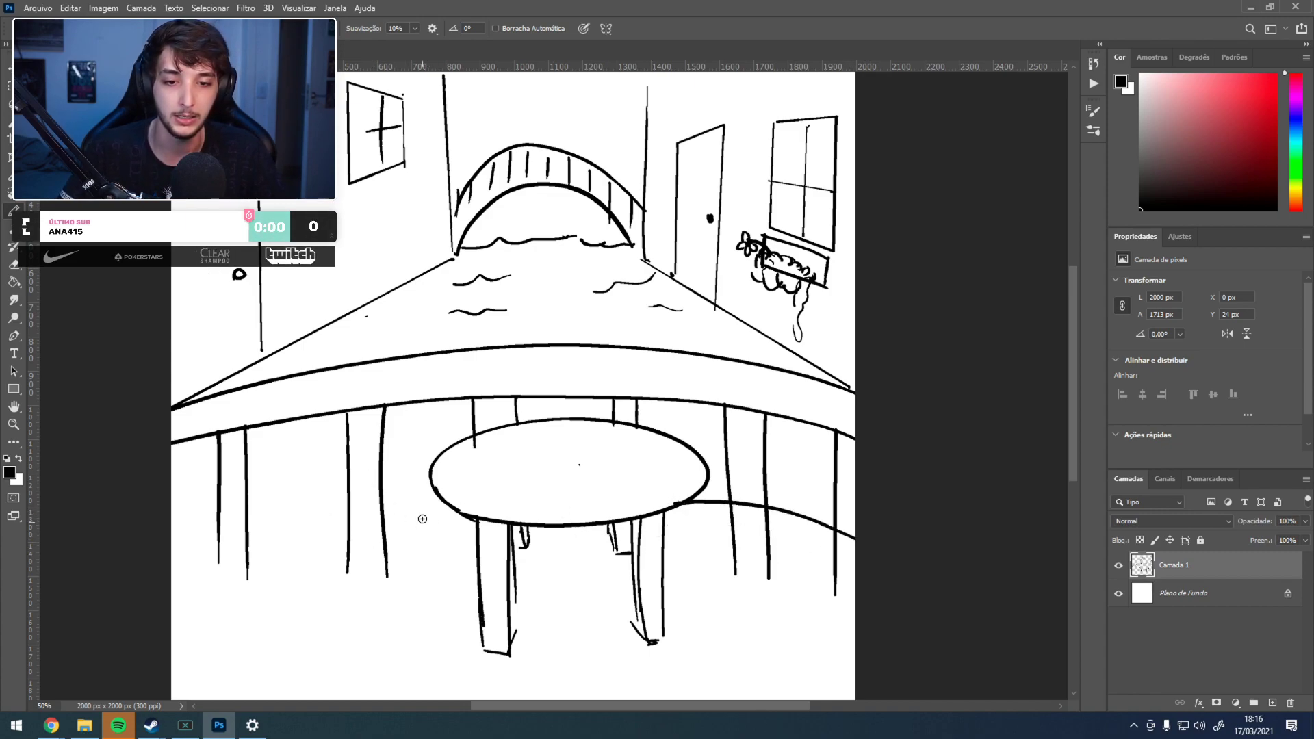
key(ctrl+z)
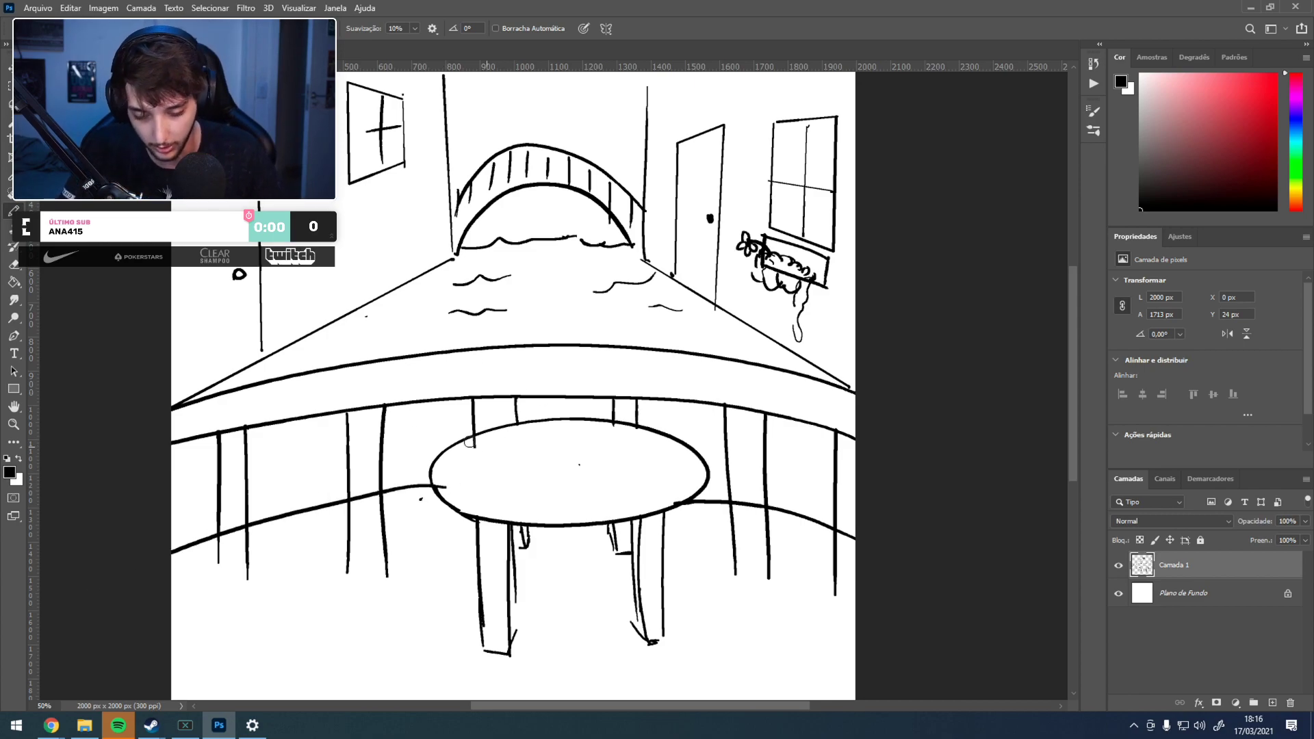
- Erase the baluster ends below the railing's base line and draw a second parallel curve beneath it, continuing behind the table legs
key(e)
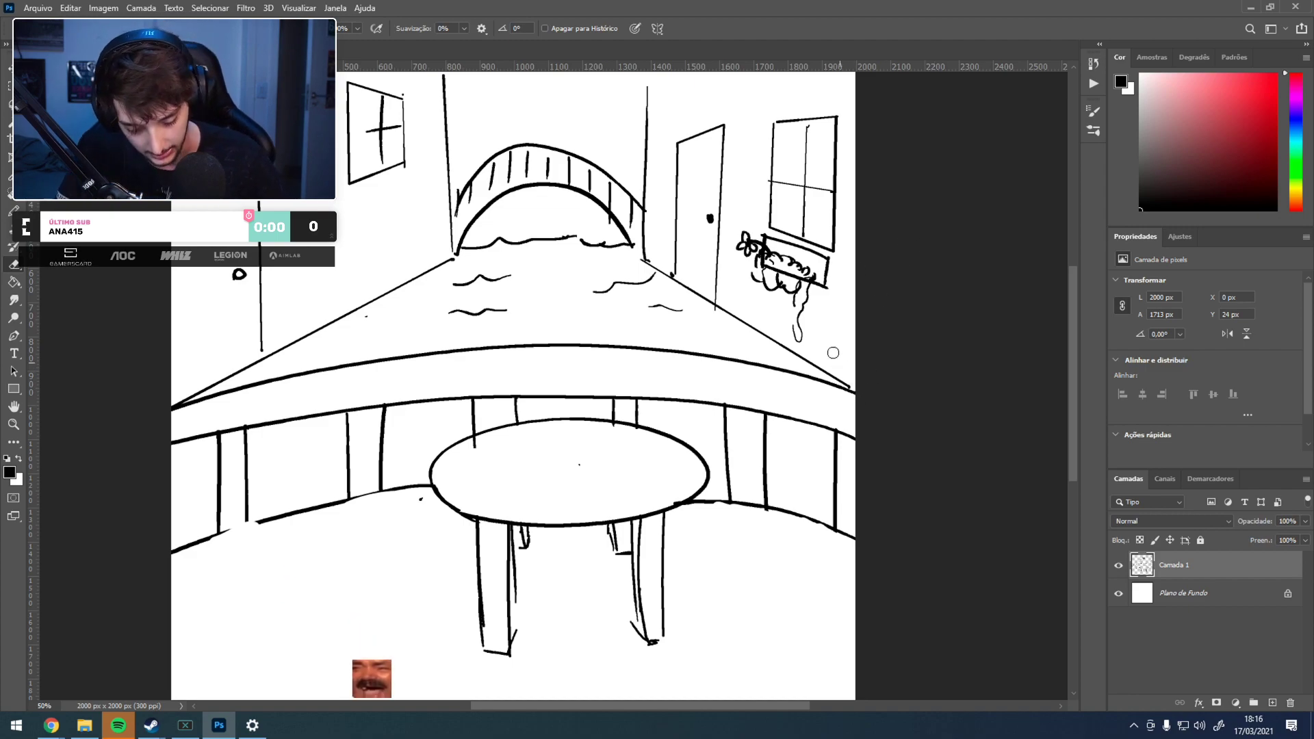
key(b)
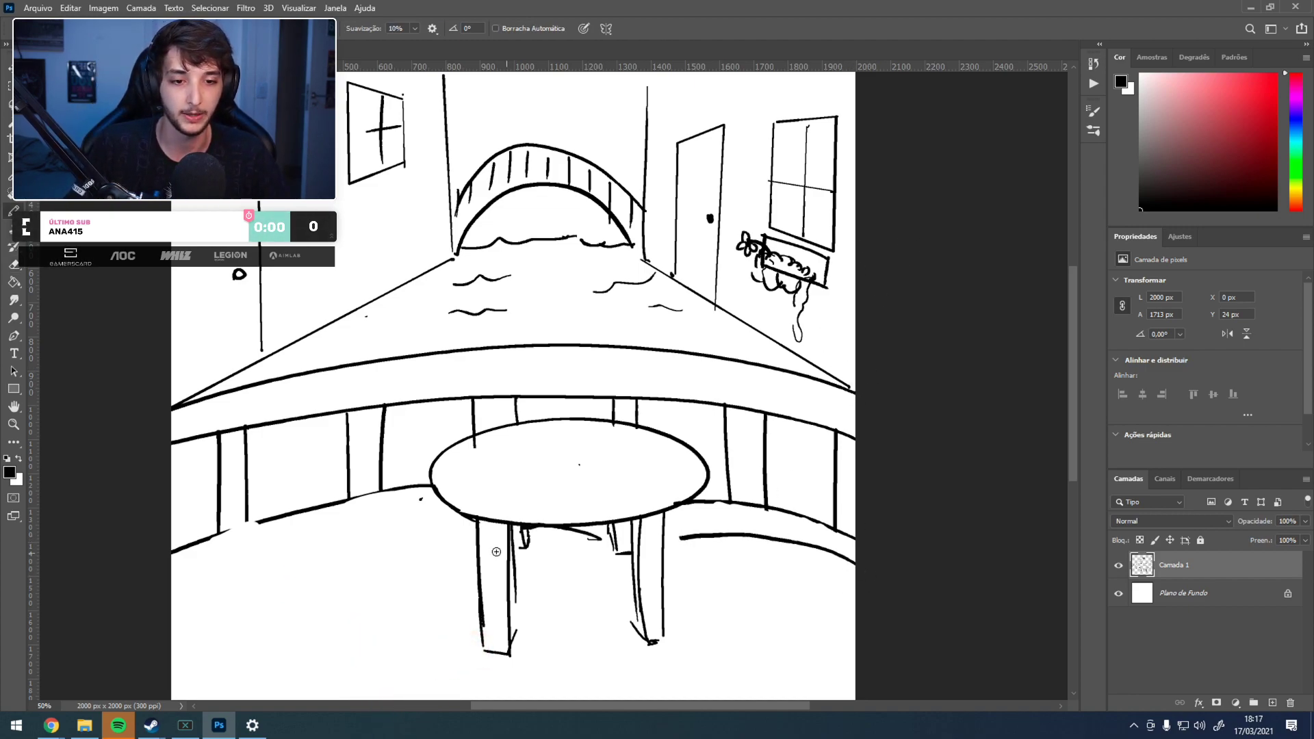
key(ctrl+z)
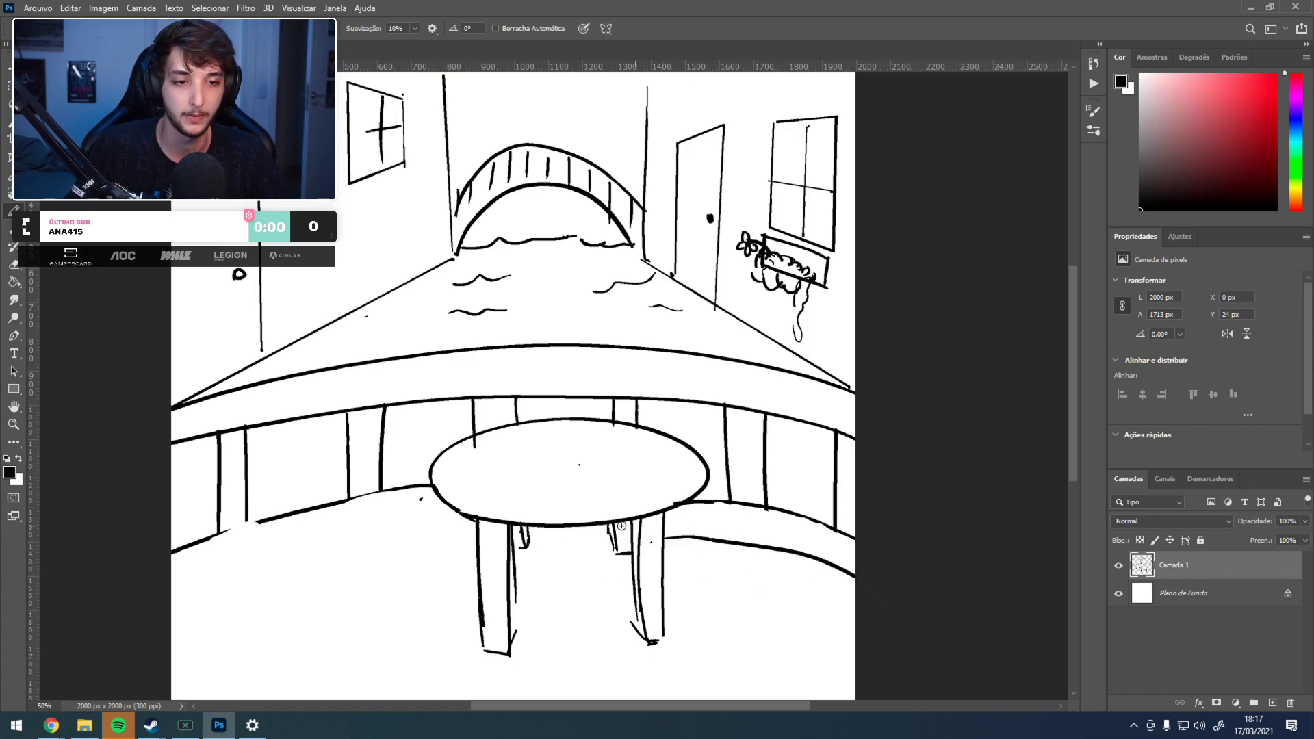
drag(451, 537, 171, 606)
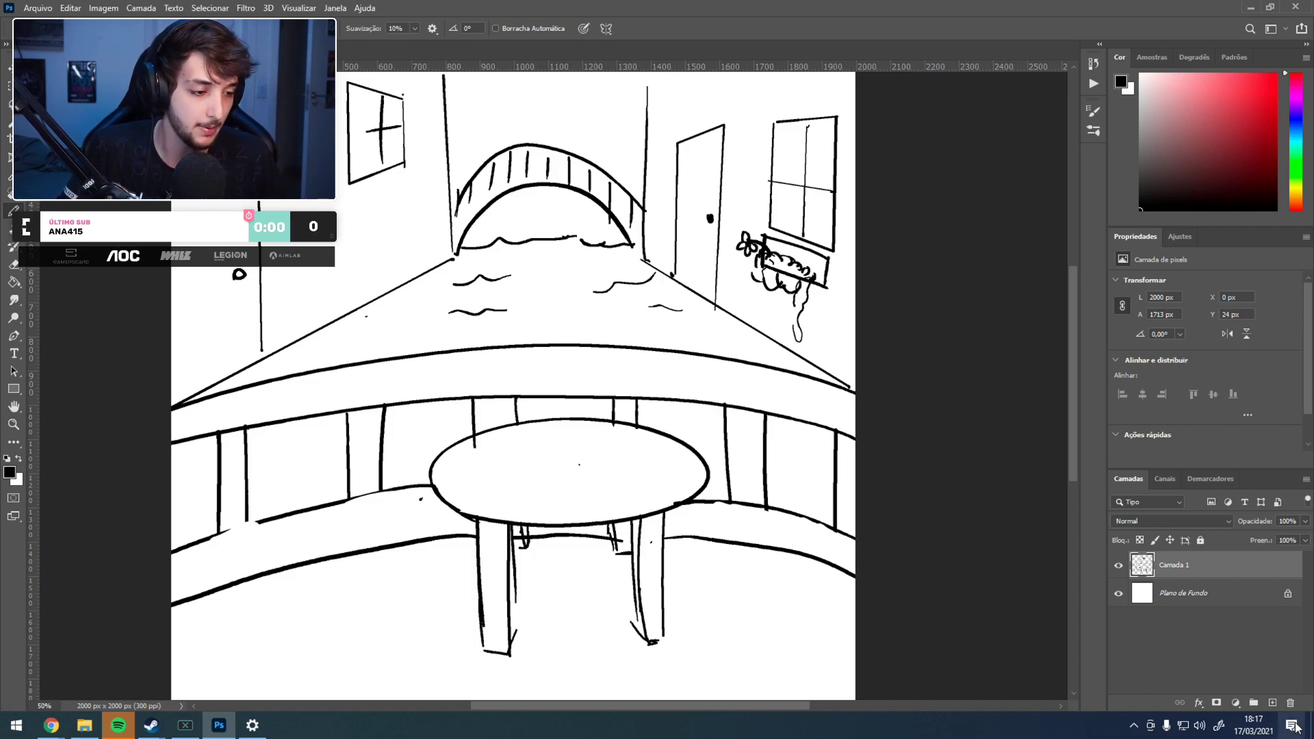
- Add a new layer above Camada 1, fade Camada 1 by lowering its opacity, and make the new layer active
click(1275, 703)
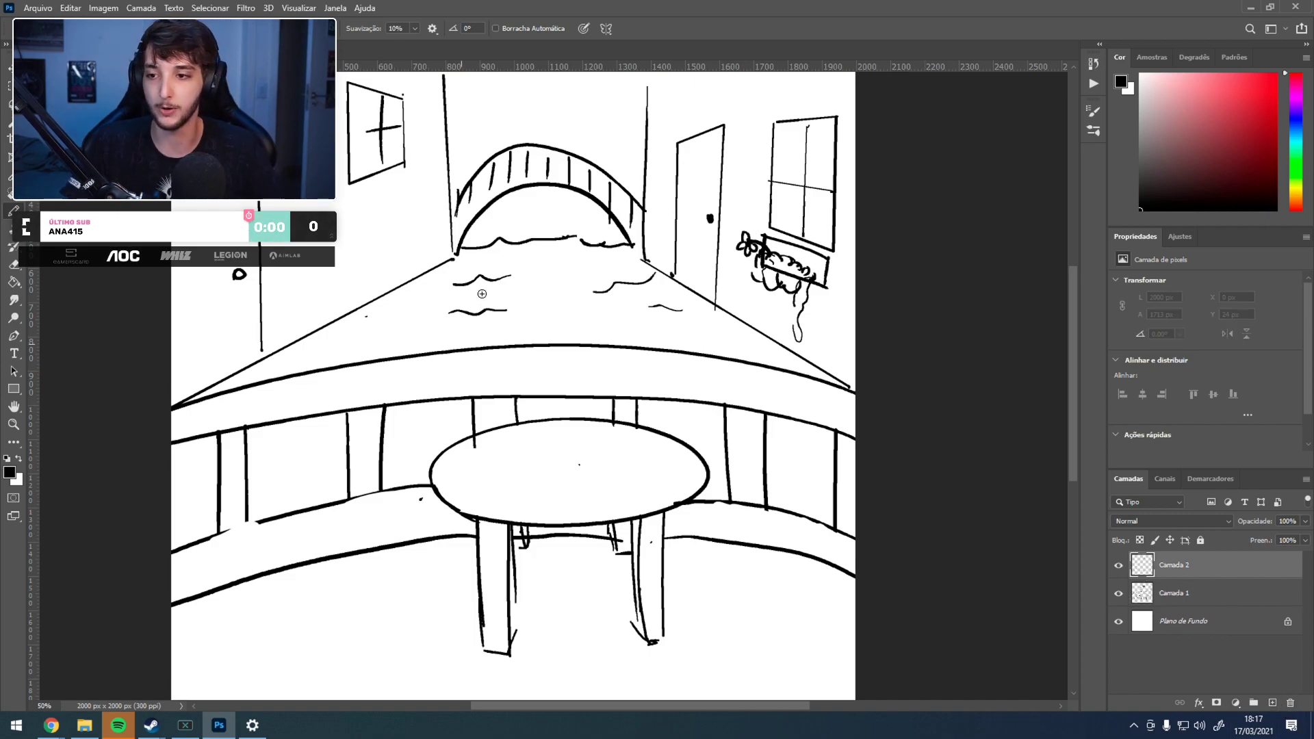
click(1256, 593)
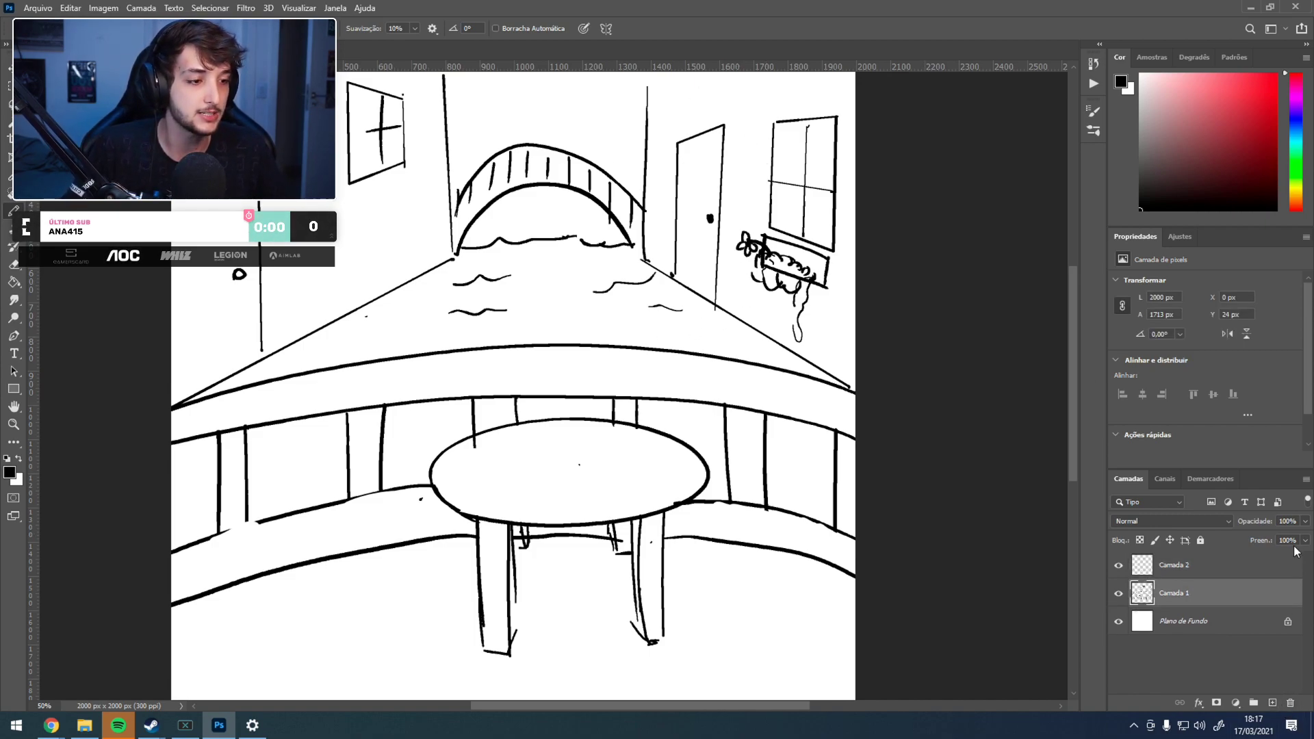
click(1218, 565)
mouse_move(375, 315)
mouse_down()
mouse_move(357, 421)
mouse_move(334, 371)
mouse_move(370, 317)
mouse_up()
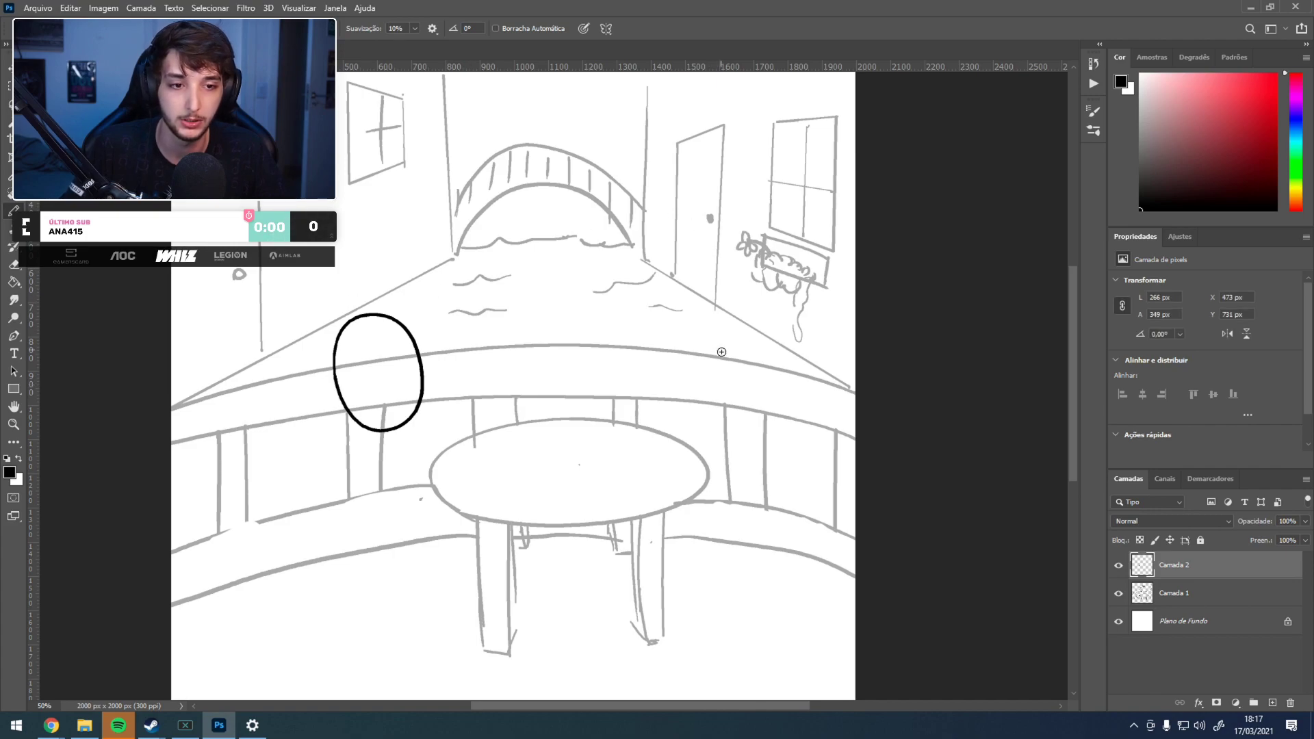
key(ctrl+z)
key(ctrl+z)
mouse_move(699, 387)
mouse_down()
mouse_move(759, 313)
mouse_move(705, 348)
mouse_up()
key(ctrl+z)
key(ctrl+z)
mouse_move(395, 399)
mouse_down()
mouse_move(397, 353)
mouse_move(528, 388)
mouse_move(422, 369)
mouse_up()
key(ctrl+z)
drag(636, 369, 634, 356)
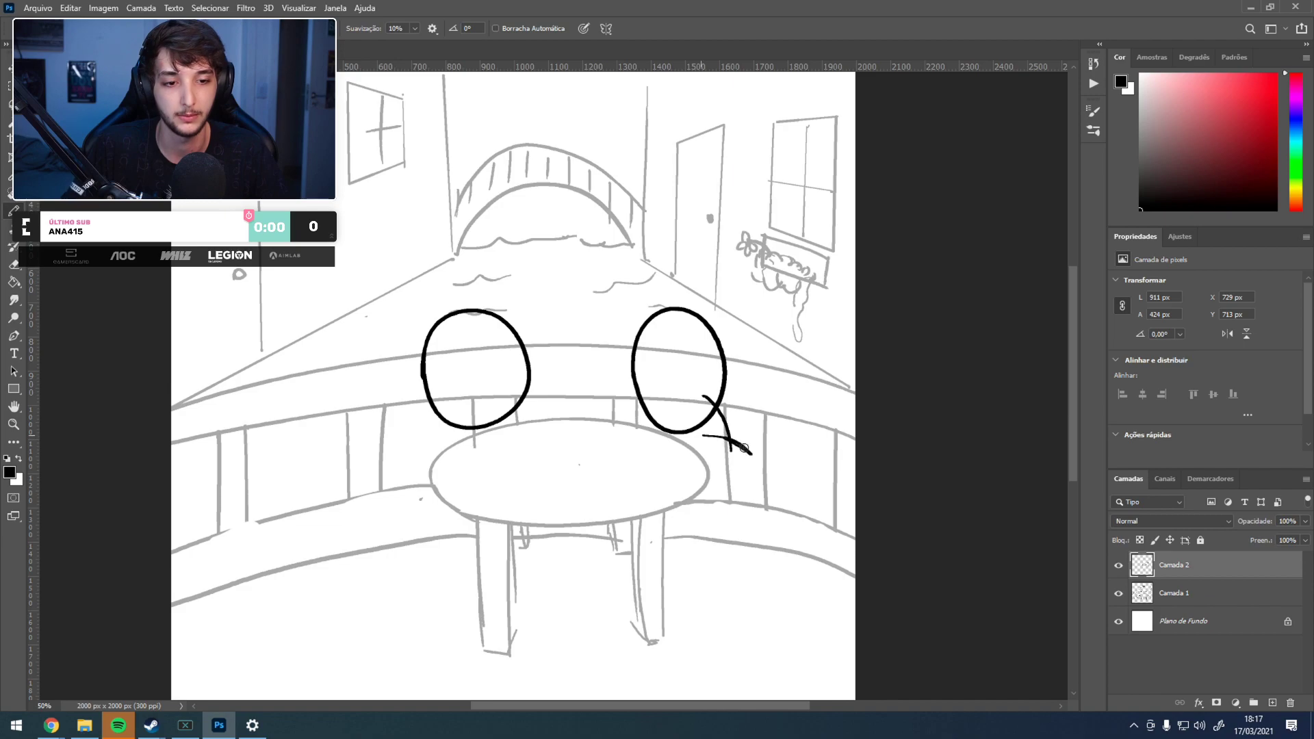
key(ctrl+z)
key(ctrl+z)
key(ctrl+z)
key(ctrl+z)
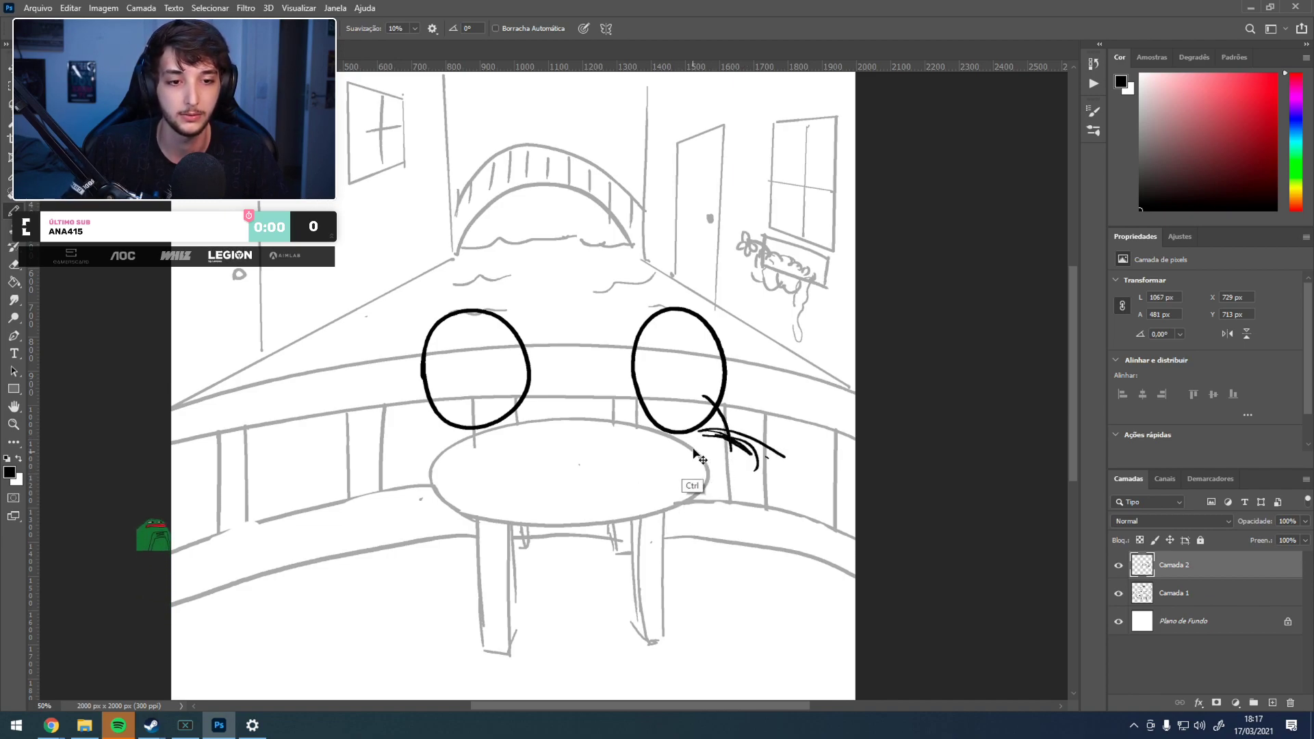
key(ctrl+z)
key(ctrl+z)
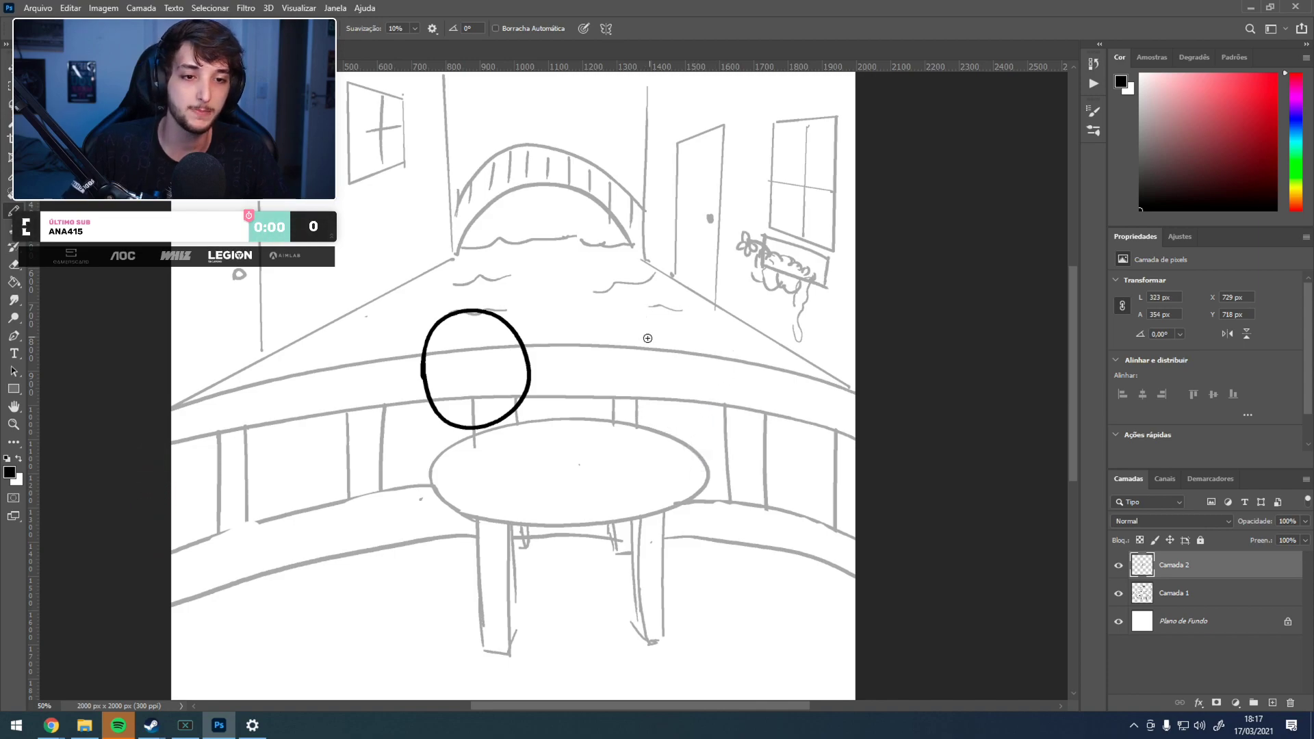
key(ctrl+z)
mouse_move(677, 375)
mouse_down()
mouse_move(638, 357)
mouse_move(692, 383)
mouse_up()
key(ctrl+z)
- Draw an oval head above the table's right side, erase the large left oval, and replace it with a smaller oval head
drag(697, 338, 629, 334)
key(e)
mouse_move(424, 347)
mouse_down()
mouse_move(483, 426)
mouse_move(522, 399)
mouse_up()
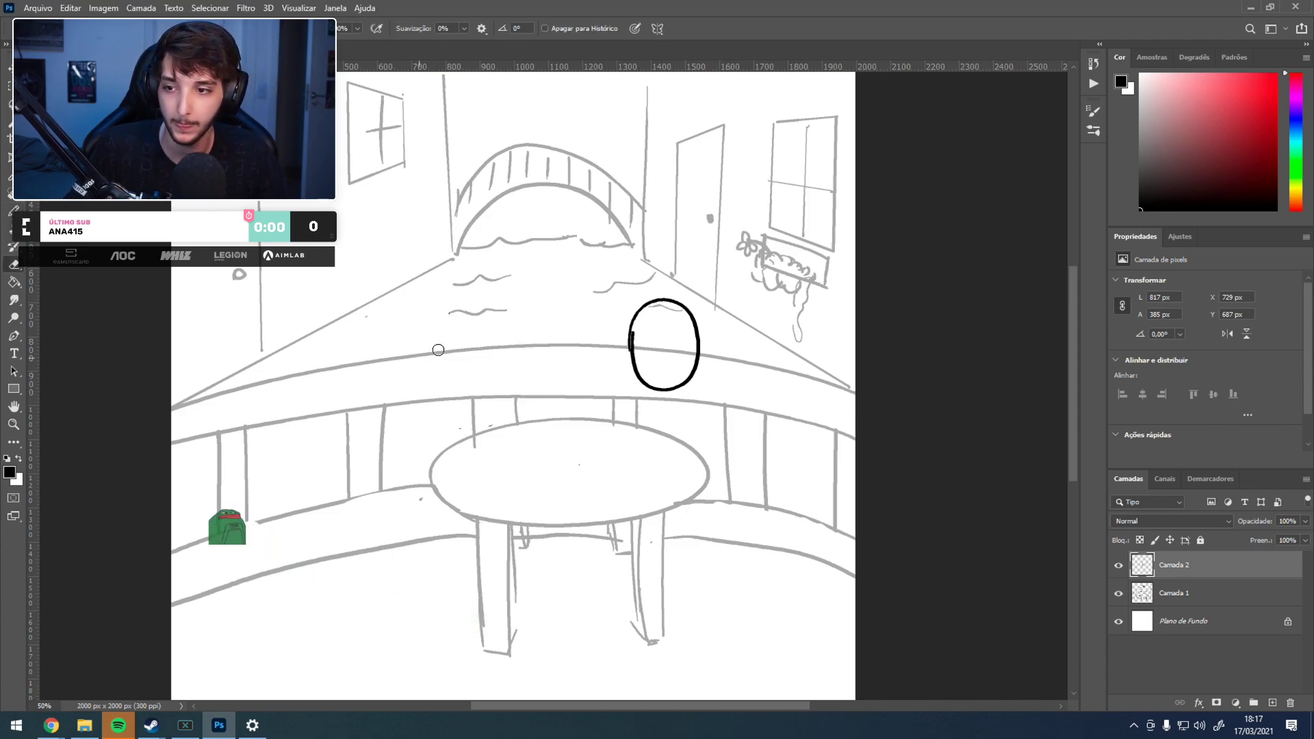
key(b)
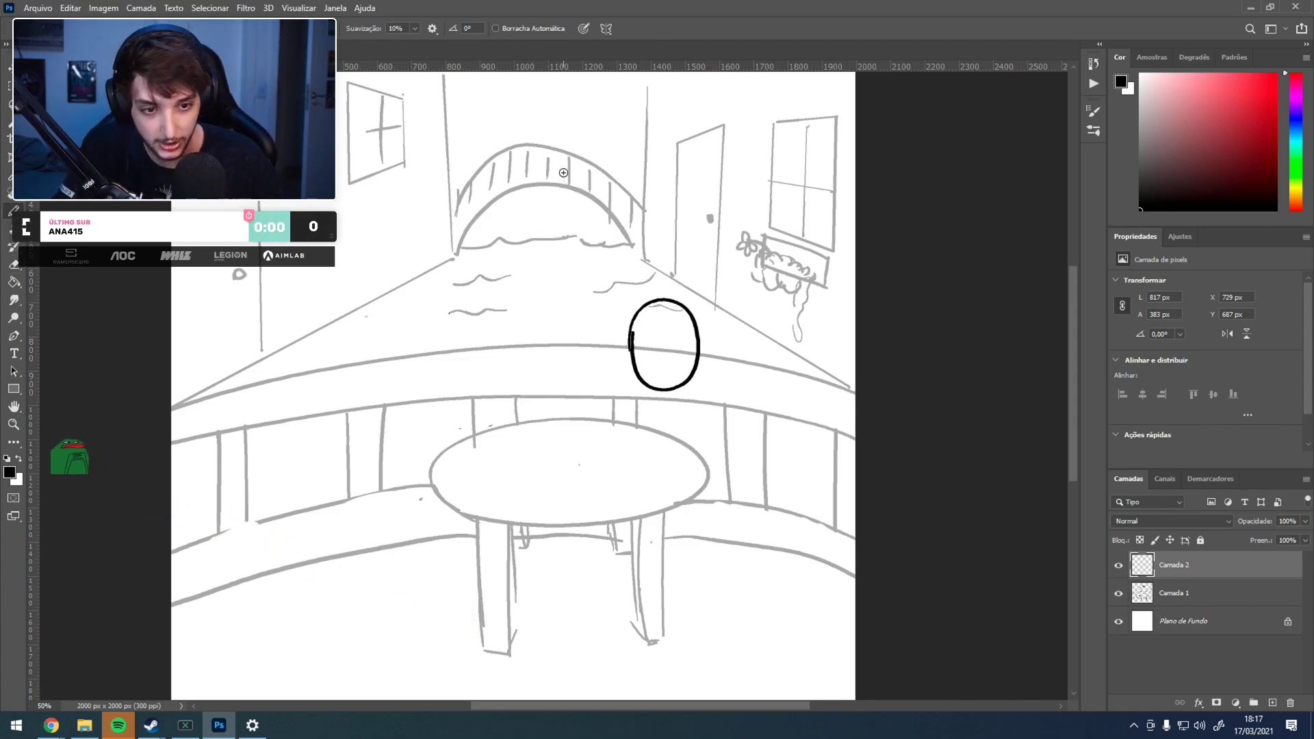
key(ctrl+z)
key(ctrl+z)
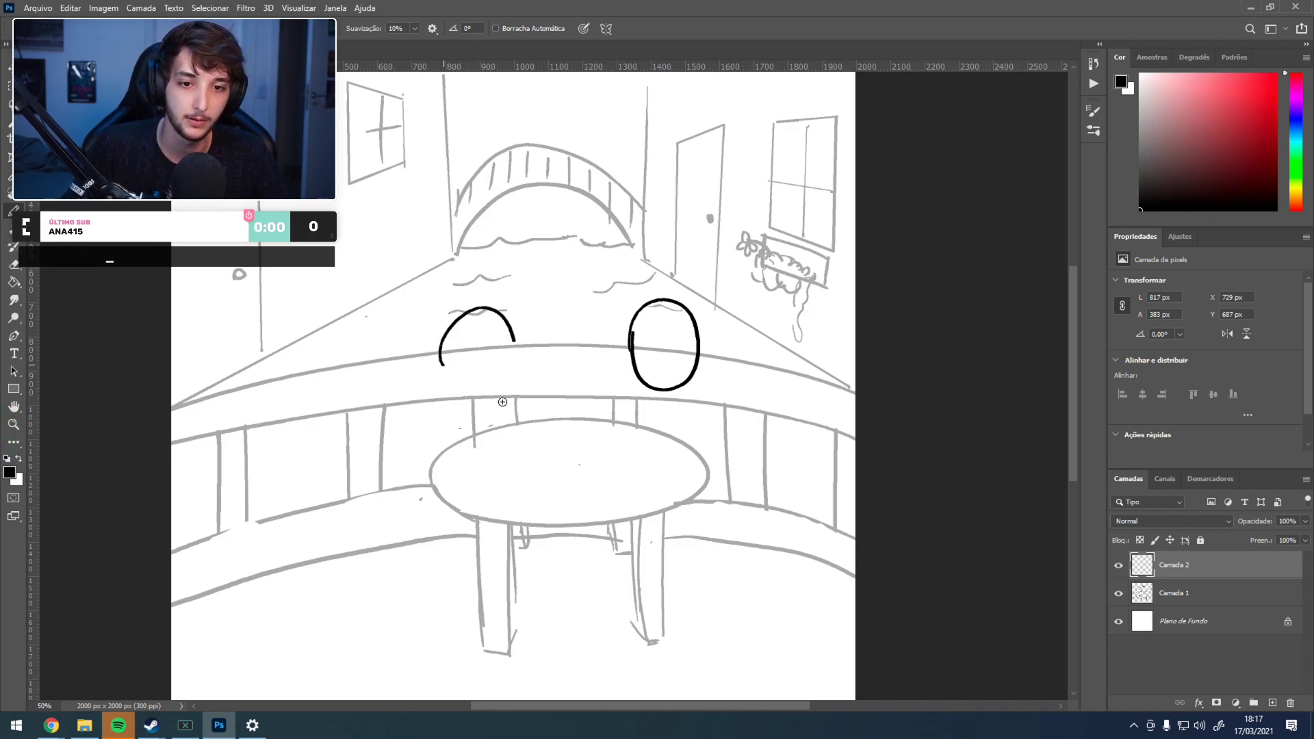
drag(457, 395, 427, 450)
key(ctrl+z)
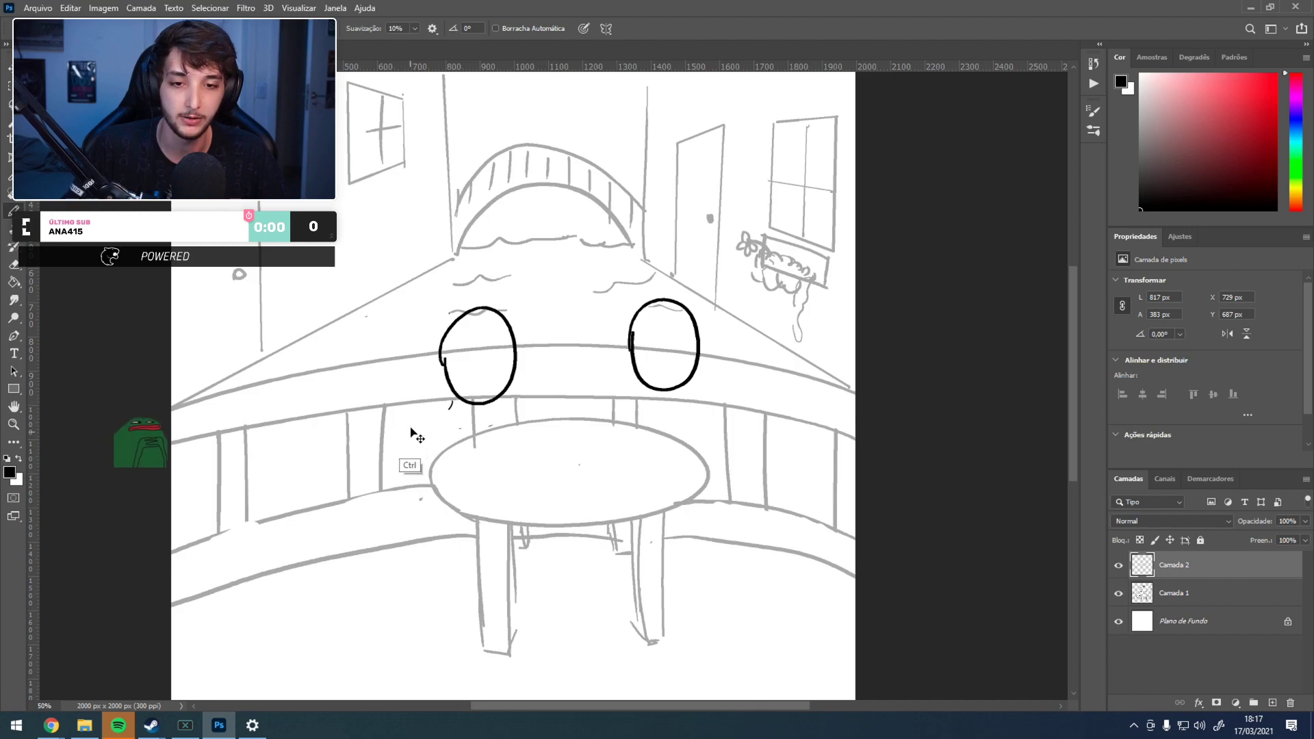
- Draw the left figure's curved back and a thigh line reaching under the table, undoing the misplaced leg strokes
drag(451, 393, 417, 436)
mouse_move(431, 410)
mouse_down()
mouse_move(415, 462)
mouse_move(418, 430)
mouse_move(410, 501)
mouse_move(421, 534)
mouse_move(413, 508)
mouse_up()
drag(405, 493, 491, 523)
mouse_move(421, 499)
mouse_down()
mouse_move(464, 513)
mouse_move(461, 585)
mouse_up()
mouse_move(478, 537)
mouse_down()
mouse_move(452, 596)
mouse_move(460, 618)
mouse_up()
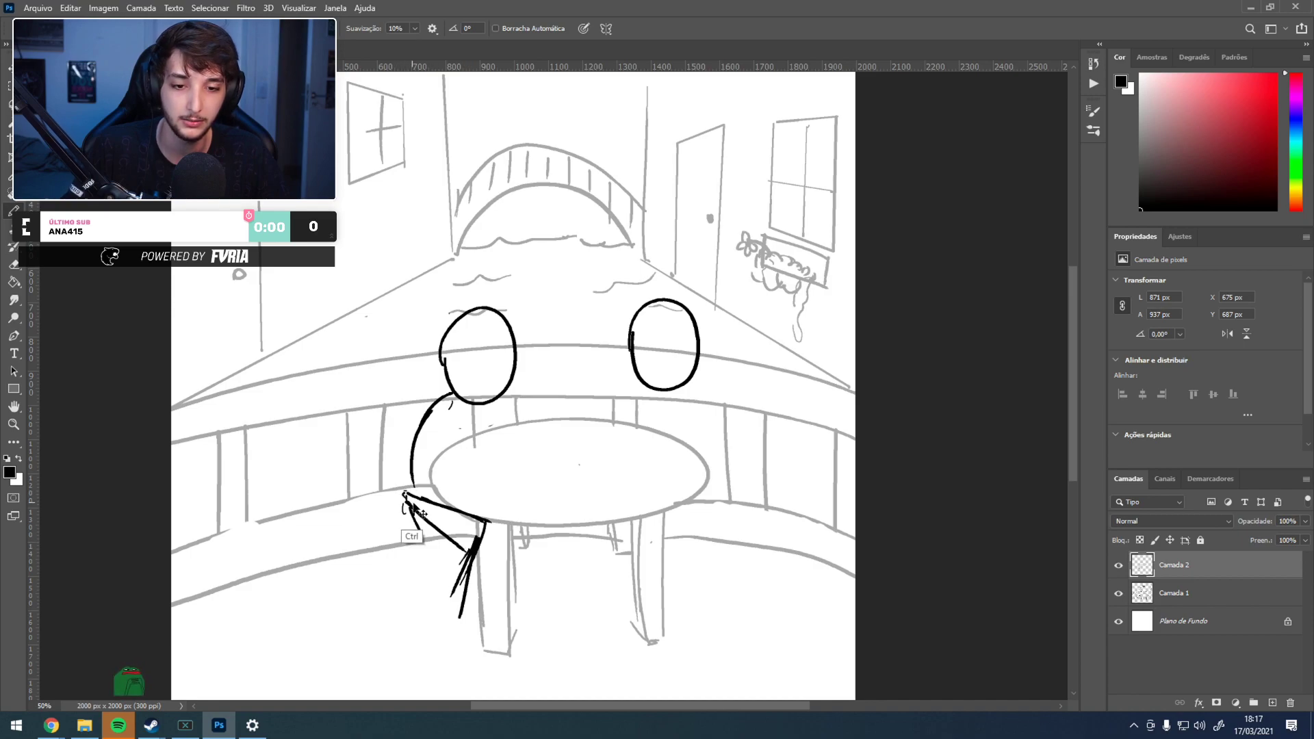
key(ctrl+z)
key(ctrl+z)
- Complete the left figure's two bent legs with triangular feet, and add its torso with a bent arm supporting the chin
mouse_move(399, 492)
mouse_down()
mouse_move(497, 513)
mouse_move(442, 623)
mouse_up()
drag(445, 613, 454, 622)
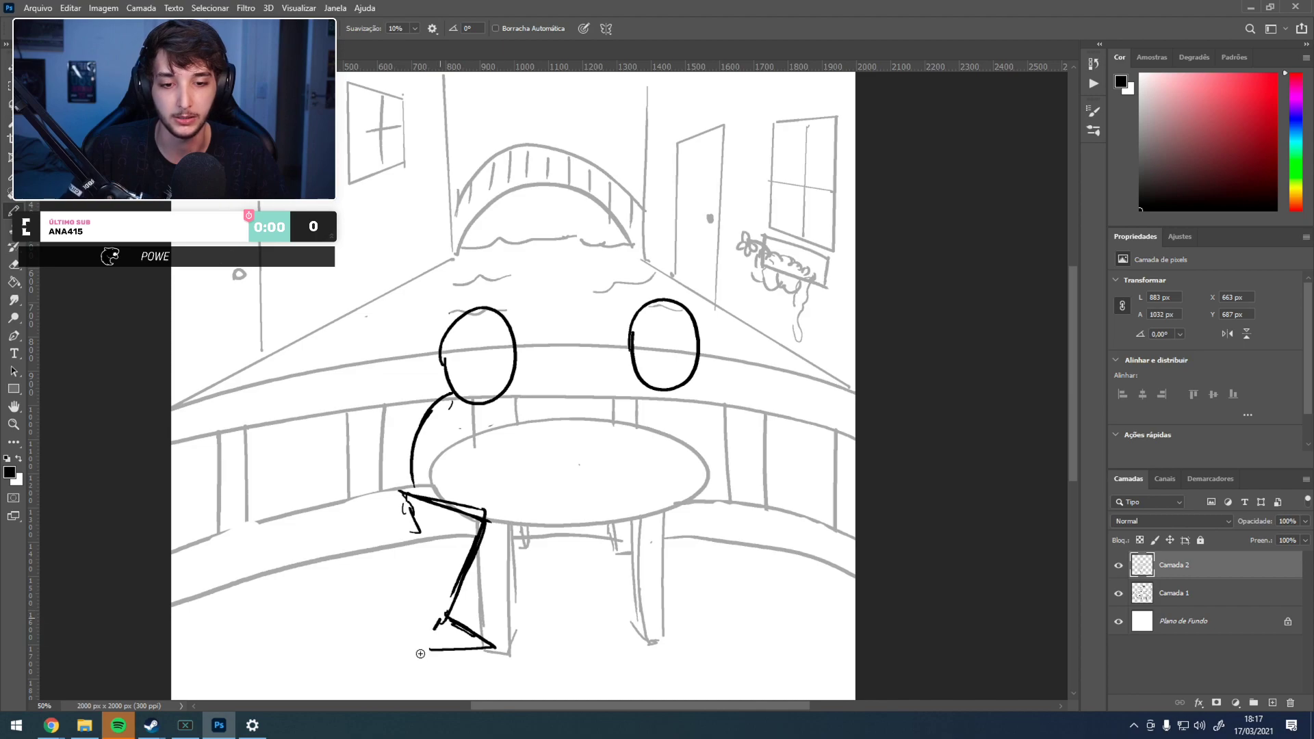
mouse_move(407, 515)
mouse_down()
mouse_move(488, 566)
mouse_move(449, 620)
mouse_up()
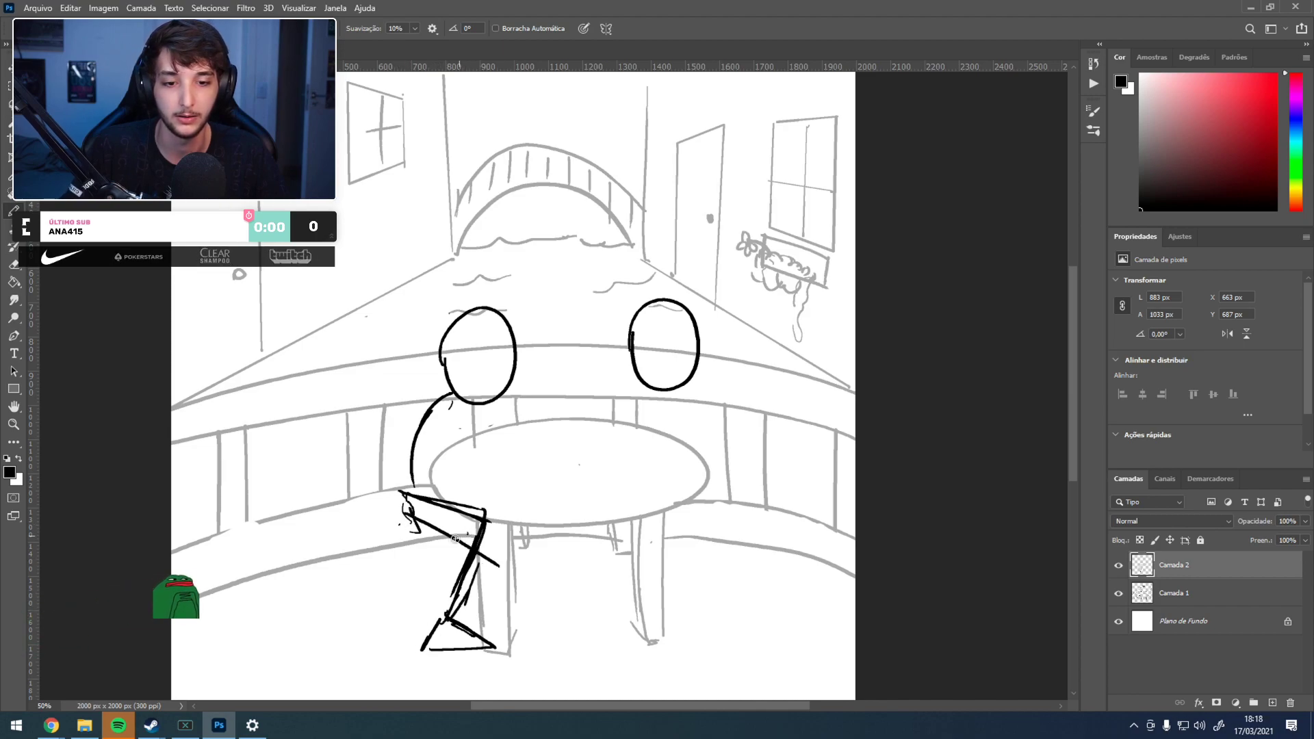
key(ctrl+z)
mouse_move(401, 492)
mouse_down()
mouse_move(514, 500)
mouse_move(492, 597)
mouse_up()
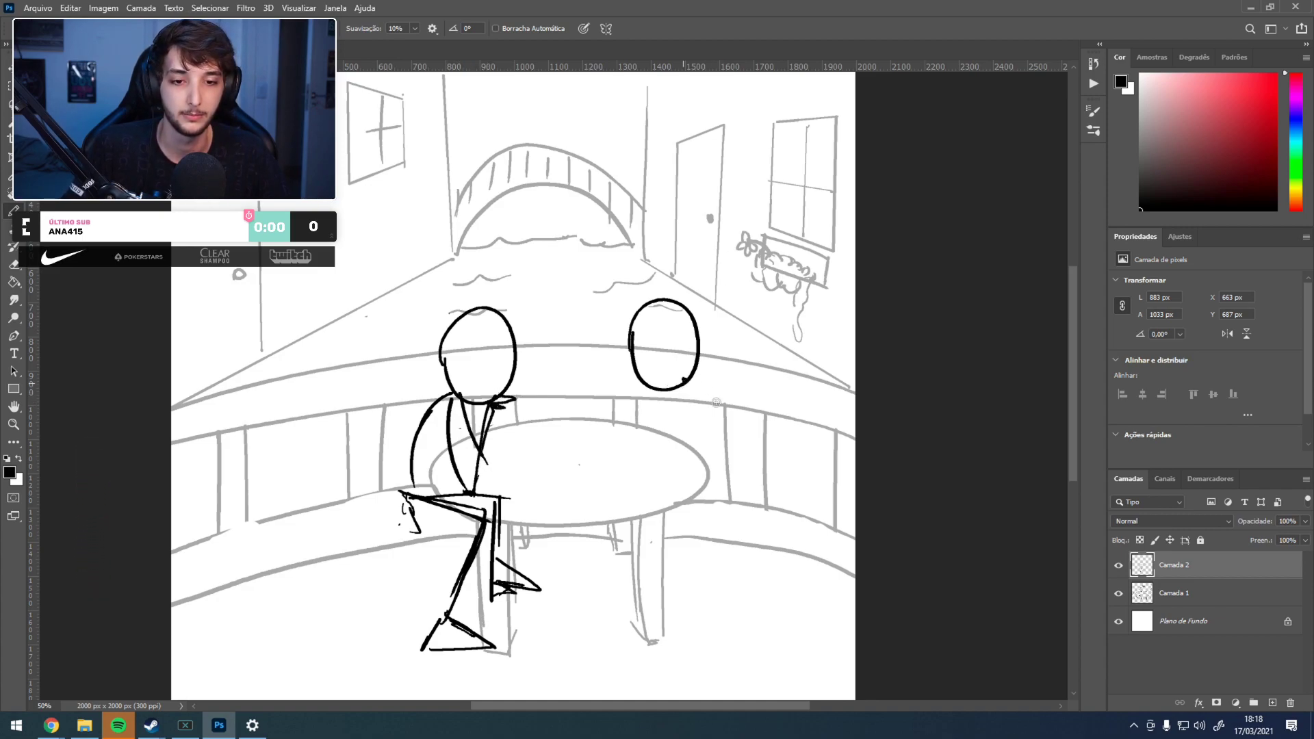
- Draw the right figure's curved back from the head down to the seat, with short strokes at the hip
key(ctrl+z)
mouse_move(689, 379)
mouse_down()
mouse_move(722, 512)
mouse_move(737, 485)
mouse_up()
drag(735, 488, 711, 501)
mouse_move(410, 391)
mouse_down()
mouse_move(364, 393)
mouse_move(373, 551)
mouse_up()
key(ctrl+z)
key(ctrl+z)
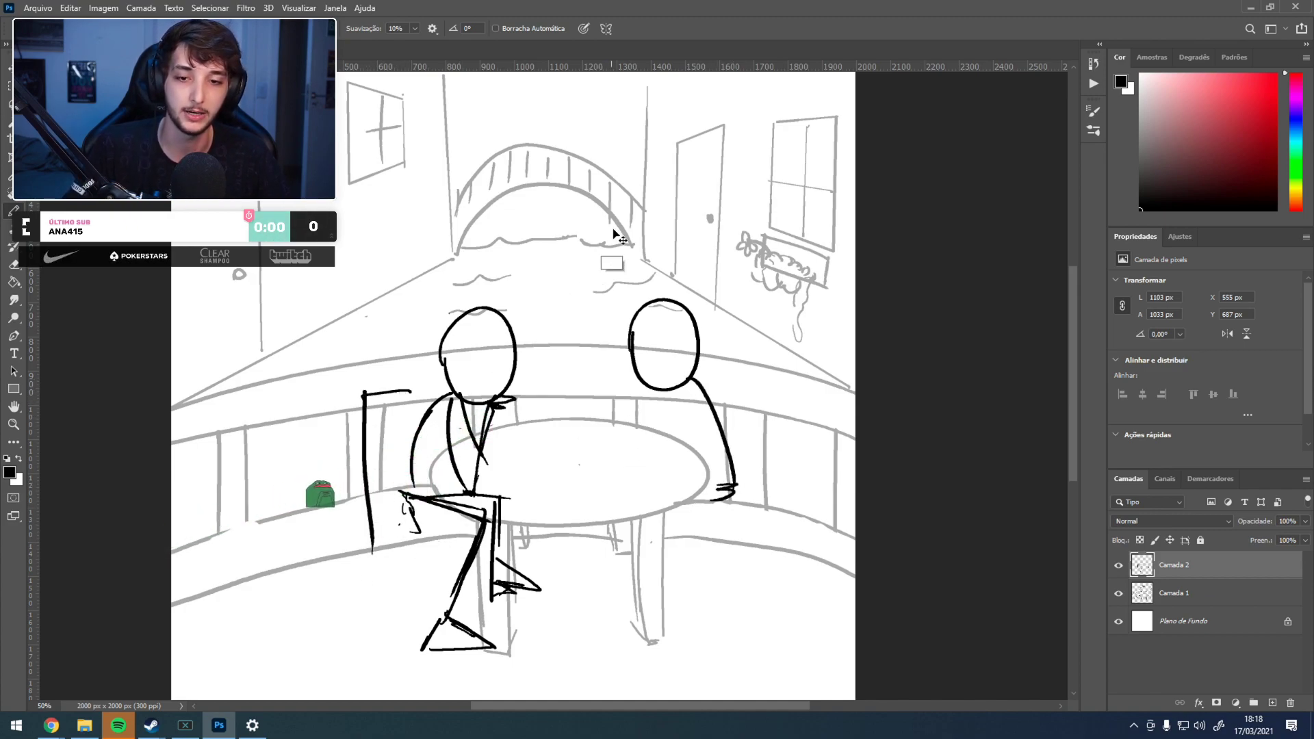
- Draw the right figure's bent legs with feet, and add its torso with a bent arm supporting the chin
mouse_move(733, 487)
mouse_down()
mouse_move(640, 518)
mouse_move(662, 627)
mouse_up()
mouse_move(716, 503)
mouse_down()
mouse_move(674, 550)
mouse_move(679, 563)
mouse_move(661, 500)
mouse_move(688, 623)
mouse_move(640, 608)
mouse_up()
key(ctrl+z)
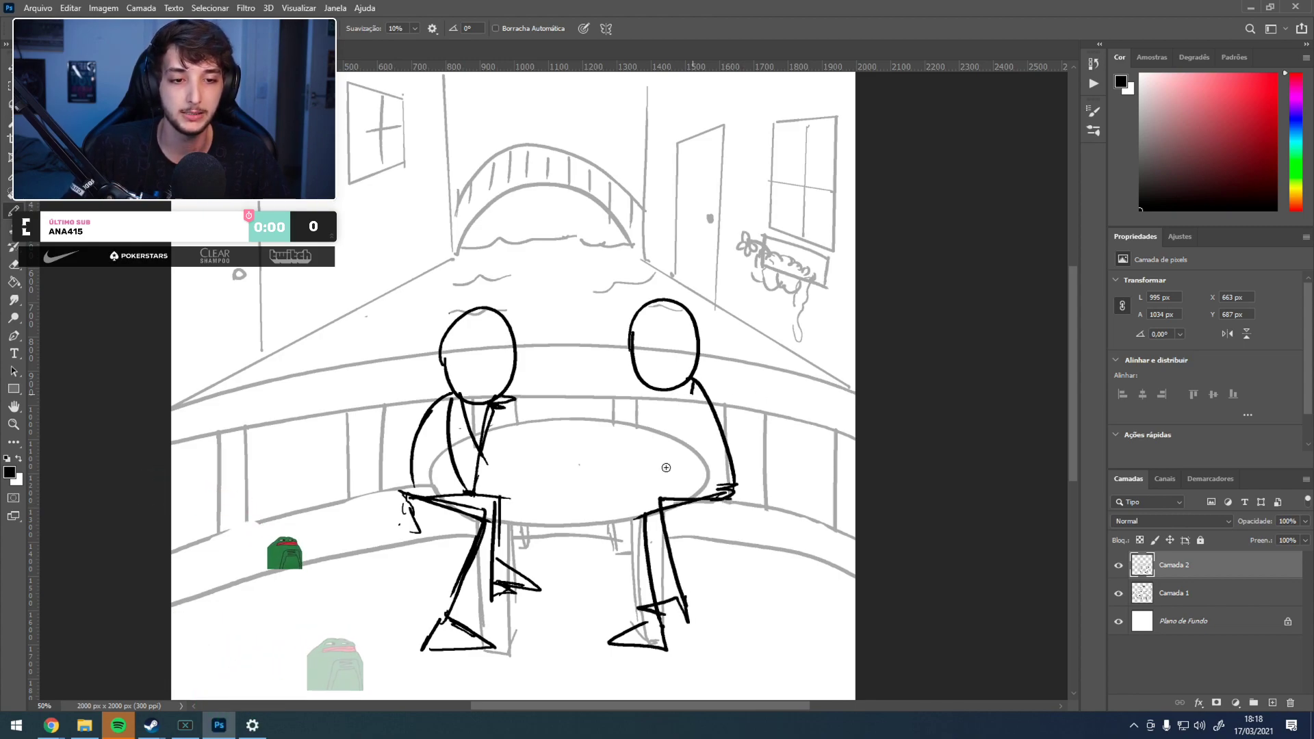
mouse_move(690, 380)
mouse_down()
mouse_move(673, 483)
mouse_move(650, 401)
mouse_move(631, 397)
mouse_move(632, 382)
mouse_move(663, 397)
mouse_up()
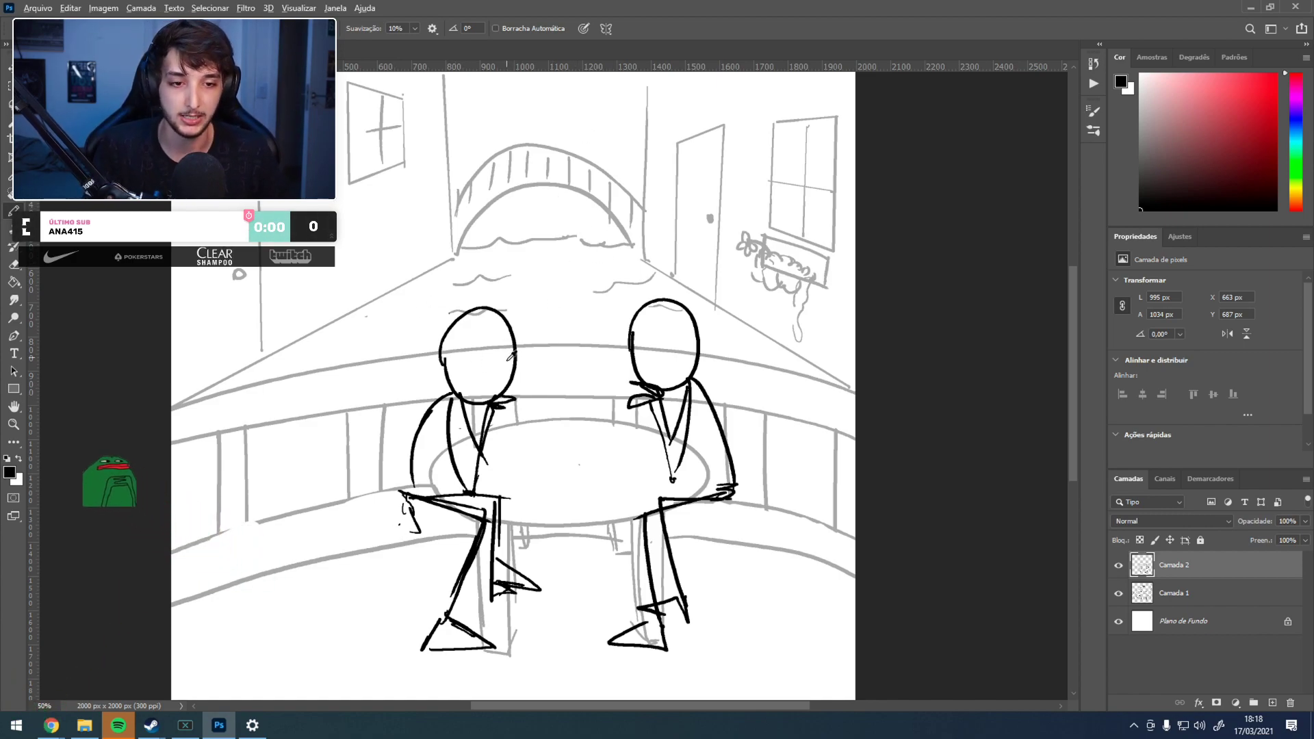
- Lower the opacity of the figure sketch layer Camada 2 to 60% and add a new layer above it
scroll(606, 565, up, 3)
scroll(607, 566, down, 1)
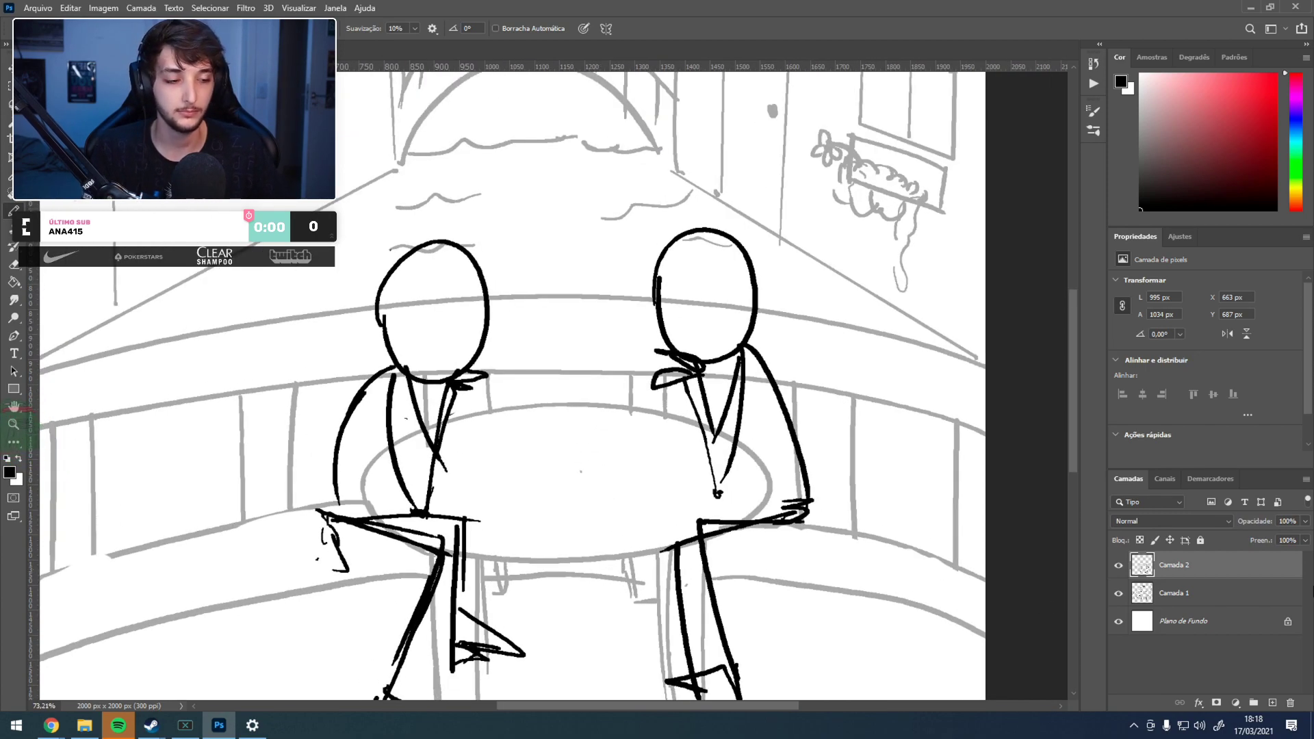
drag(1305, 521, 1280, 532)
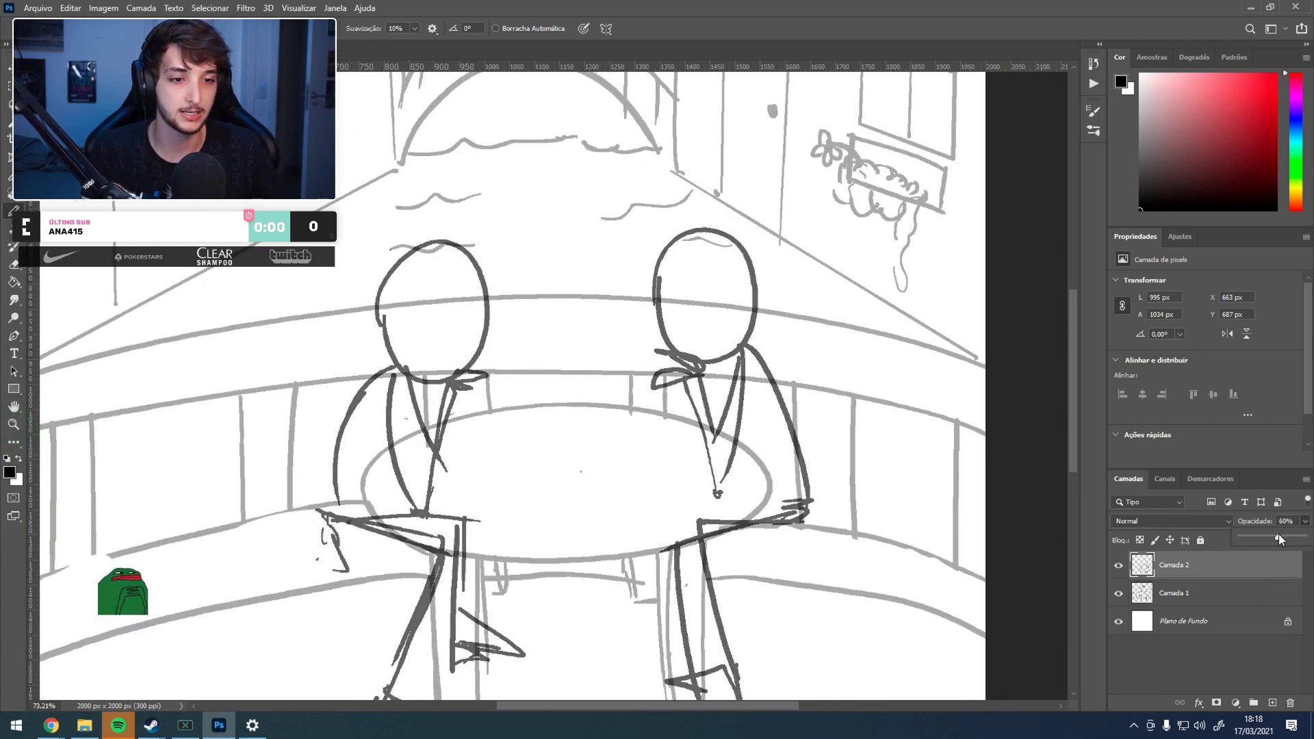
click(1272, 703)
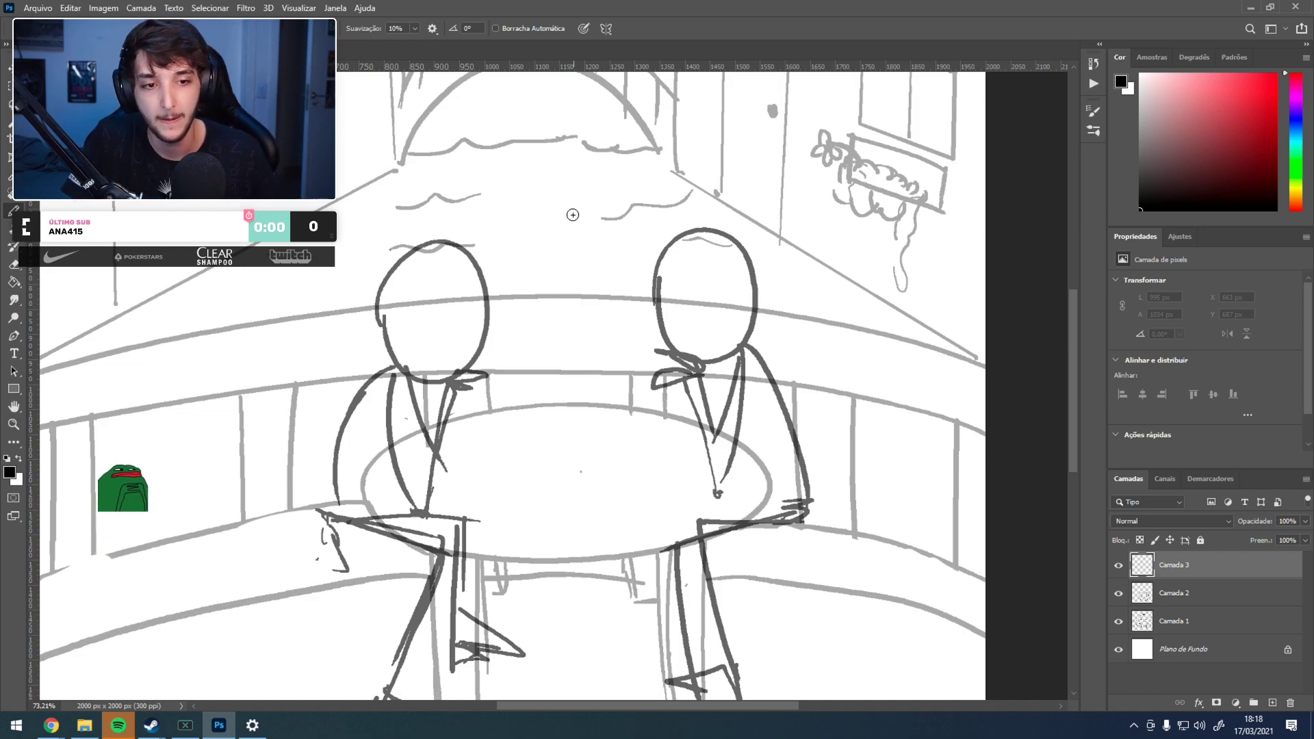
scroll(695, 284, up, 3)
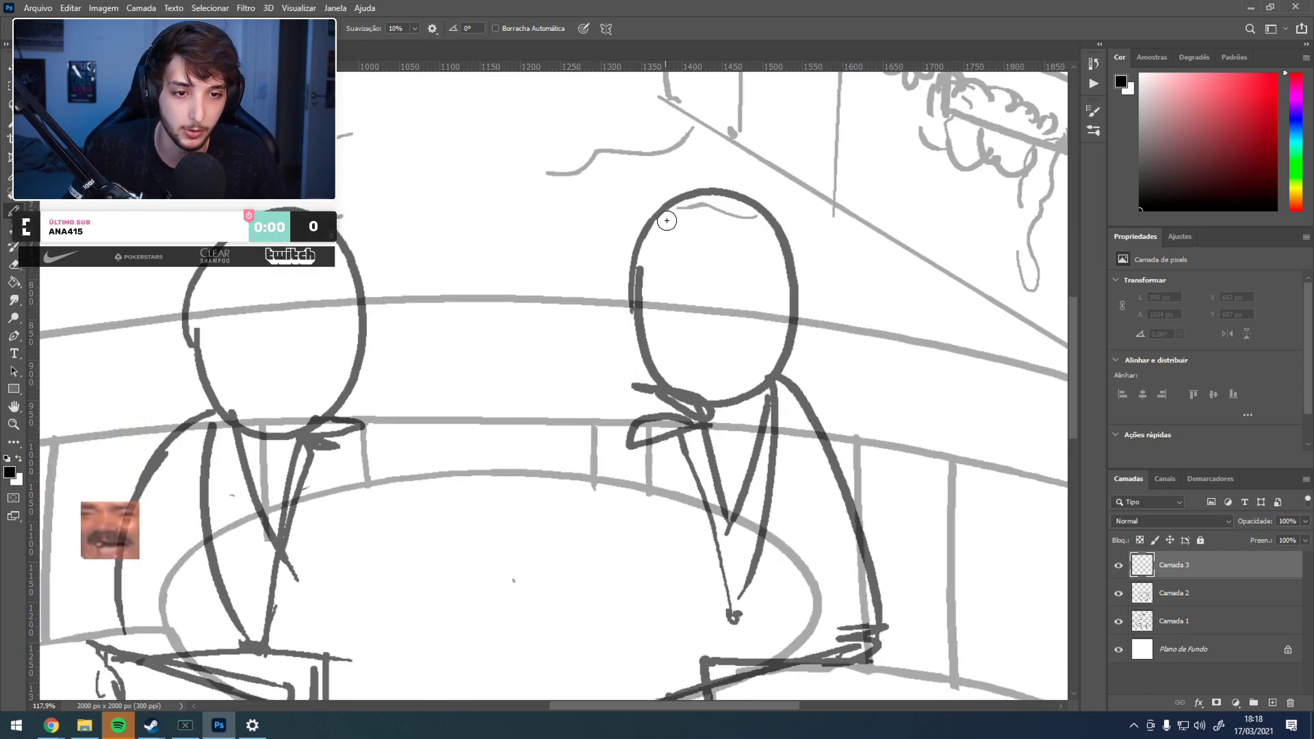
drag(624, 265, 635, 363)
key(ctrl+z)
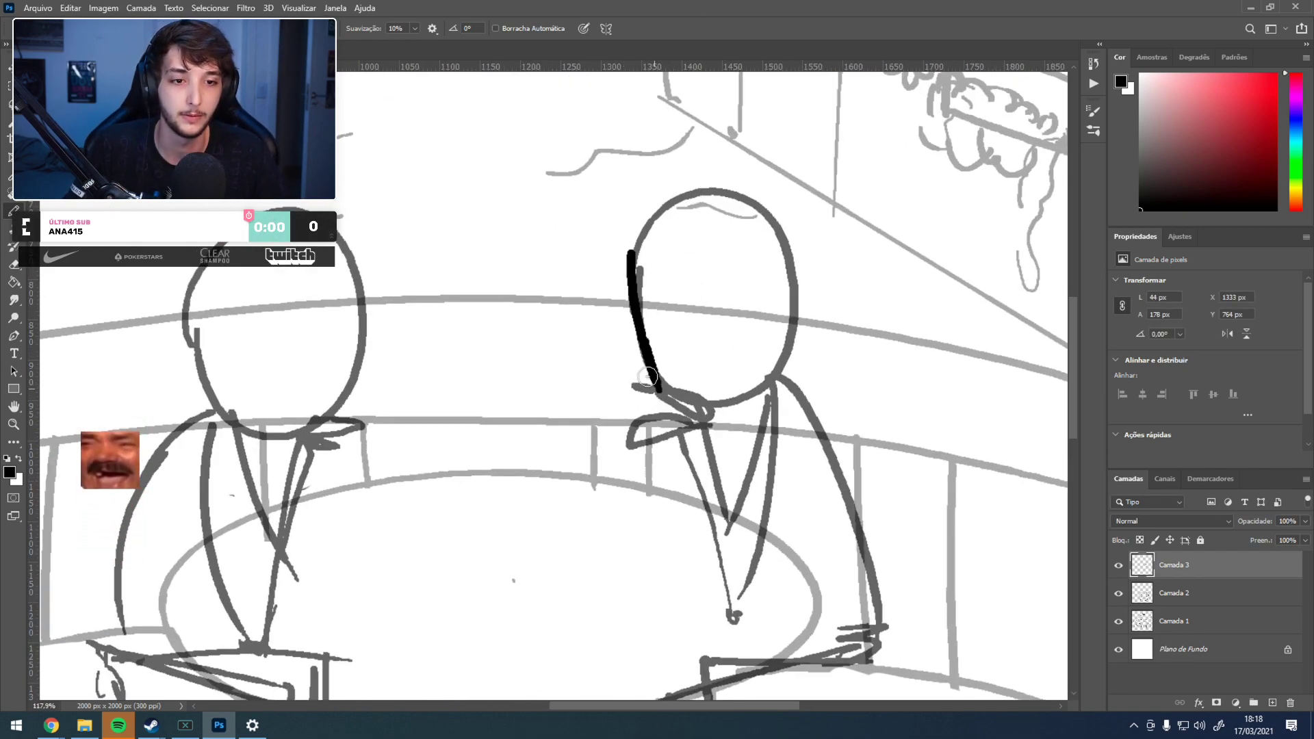
key(ctrl+z)
mouse_move(628, 262)
mouse_down()
mouse_move(658, 387)
mouse_move(715, 409)
mouse_up()
key(ctrl+z)
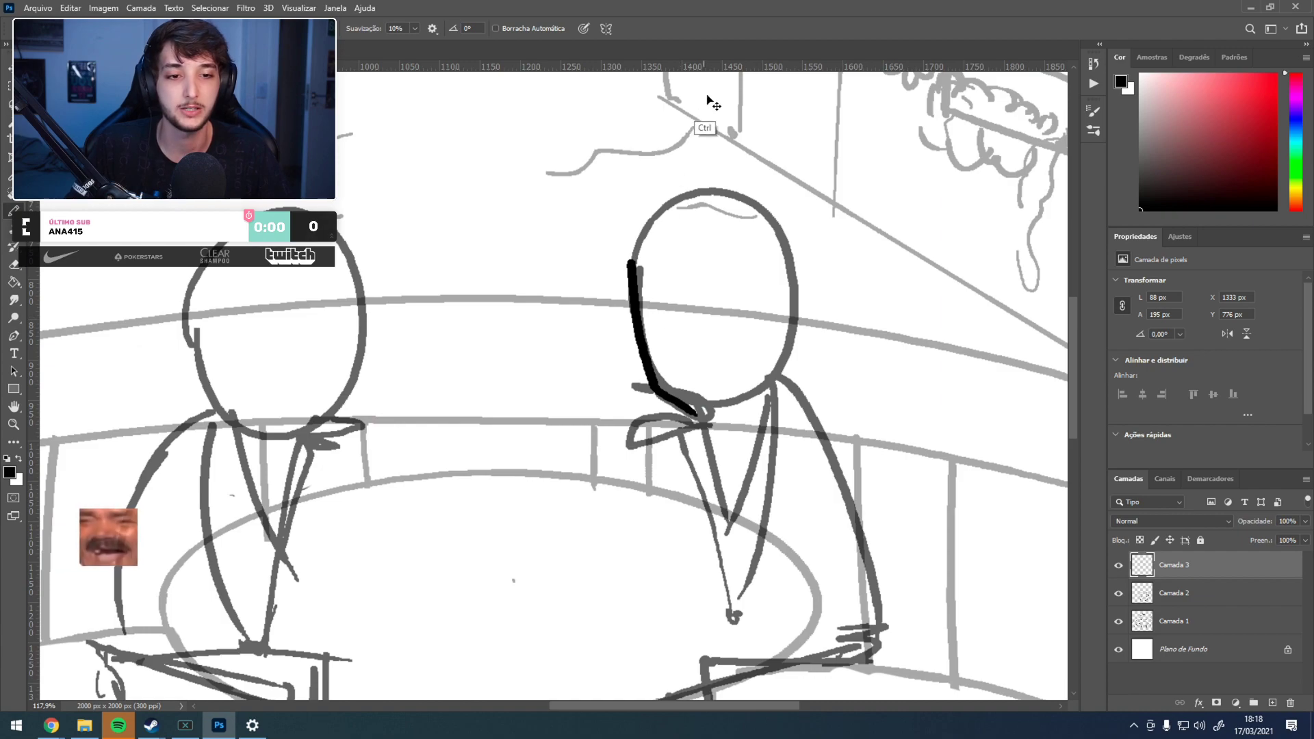
key(ctrl+z)
drag(624, 267, 654, 368)
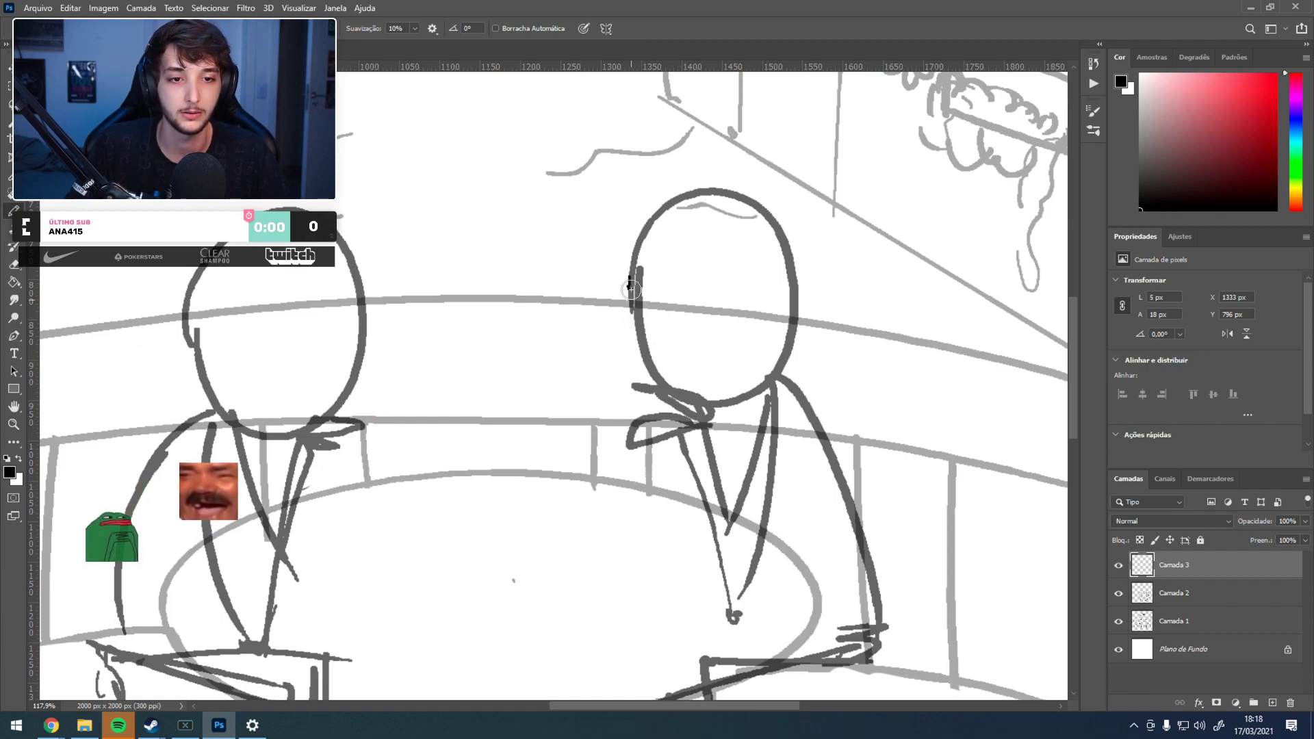
key(ctrl+z)
mouse_move(633, 273)
mouse_down()
mouse_move(621, 360)
mouse_move(660, 362)
mouse_up()
key(ctrl+z)
key(ctrl+z)
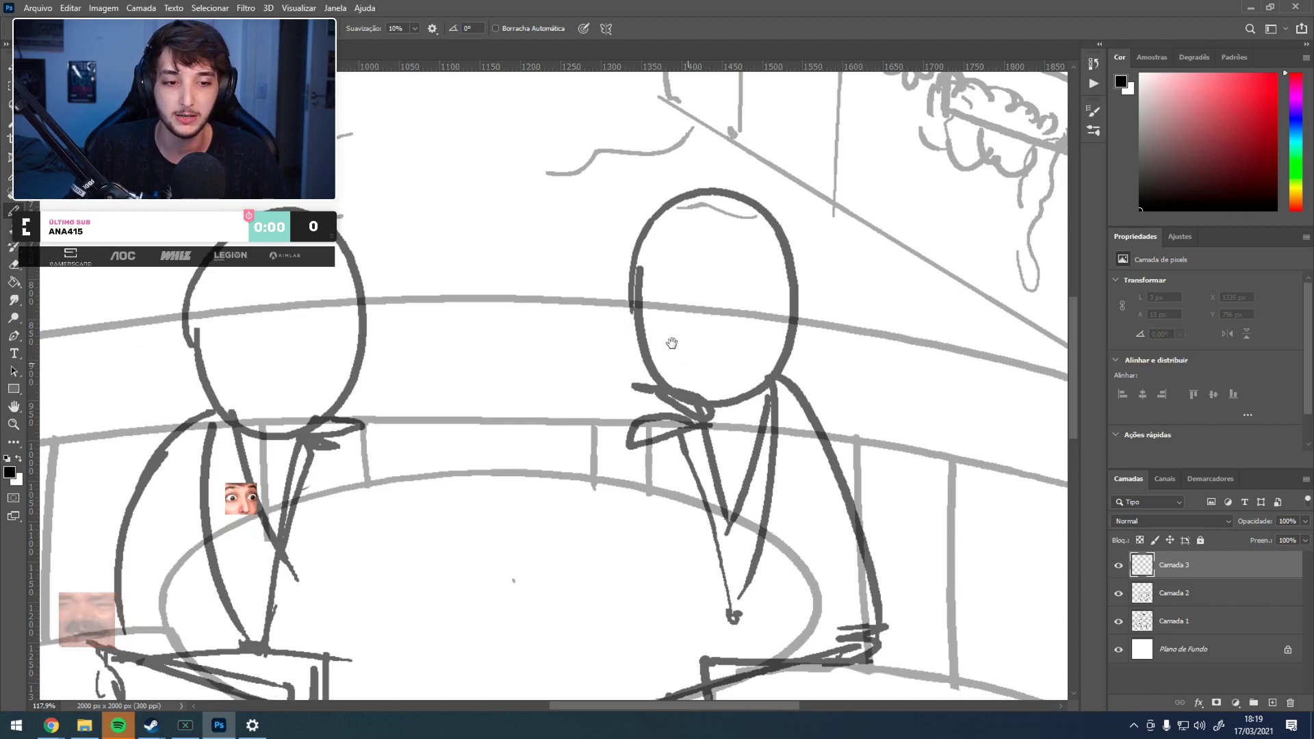
drag(722, 343, 662, 265)
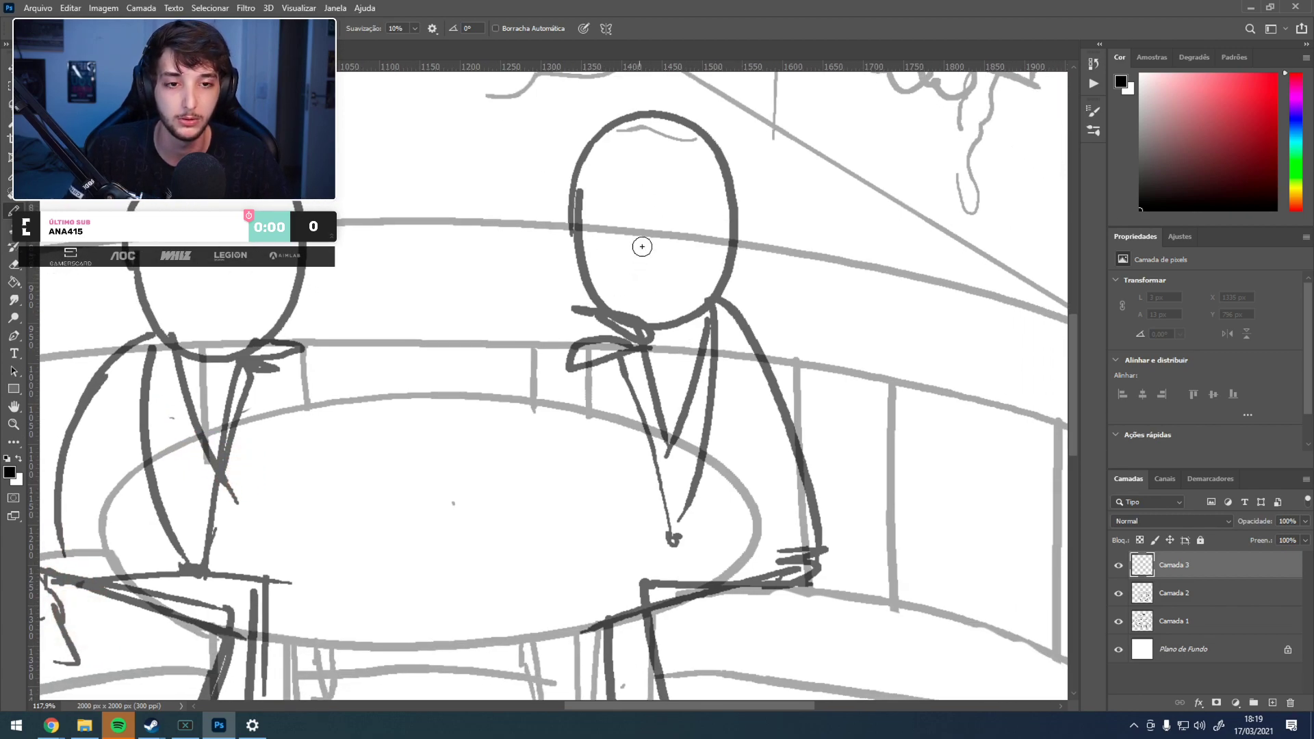
mouse_move(570, 224)
mouse_down()
mouse_move(544, 273)
mouse_move(574, 270)
mouse_move(611, 315)
mouse_up()
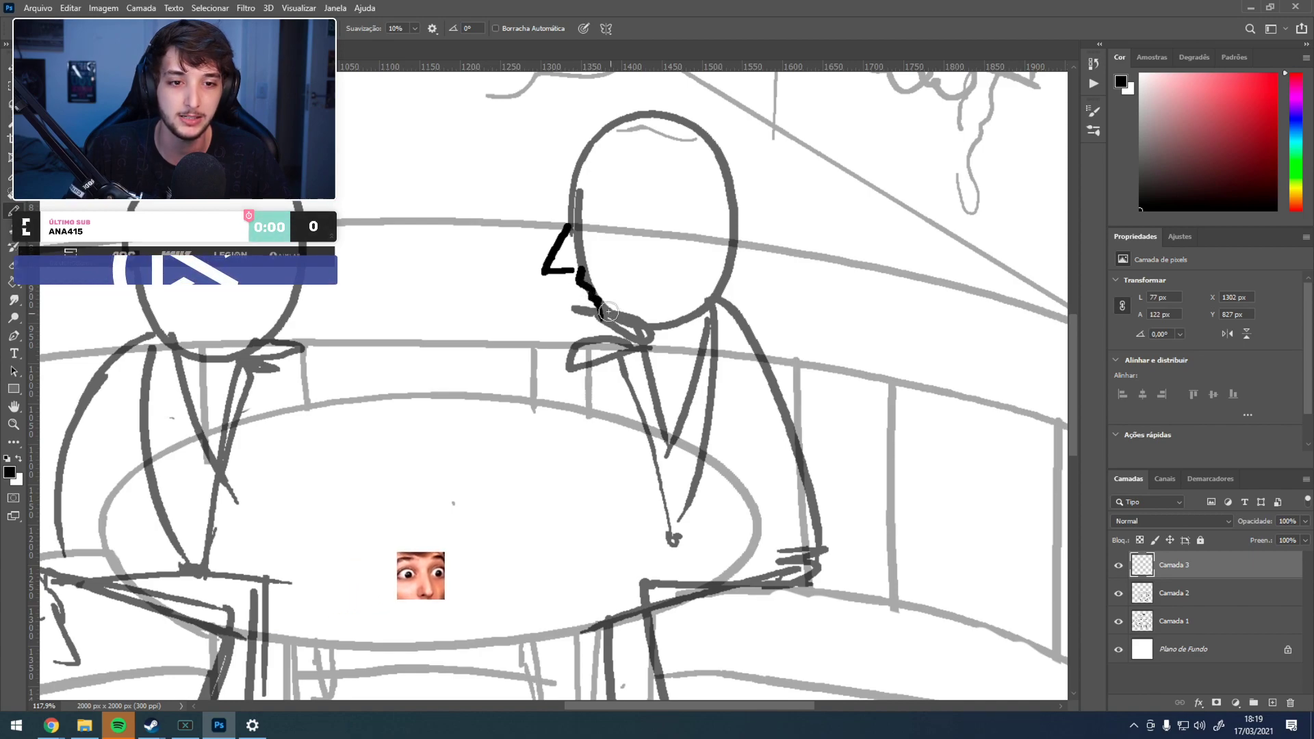
key(ctrl+z)
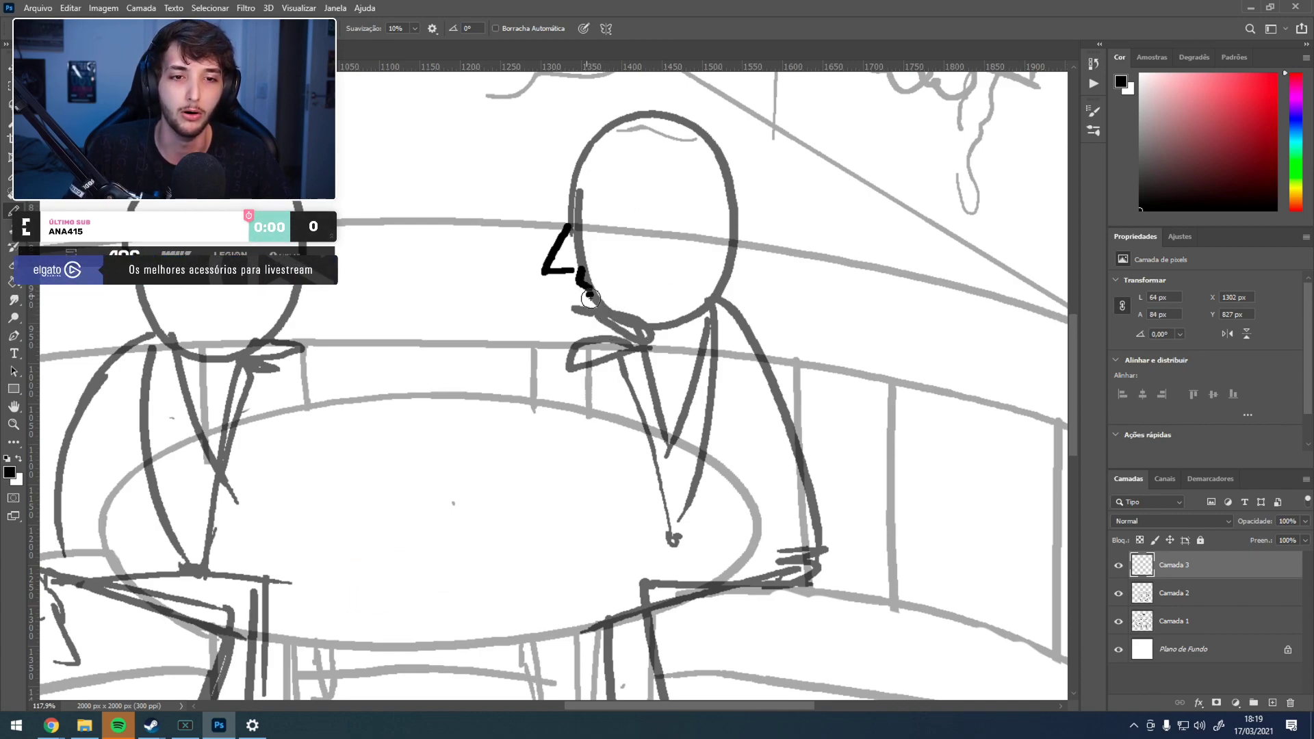
drag(601, 312, 624, 336)
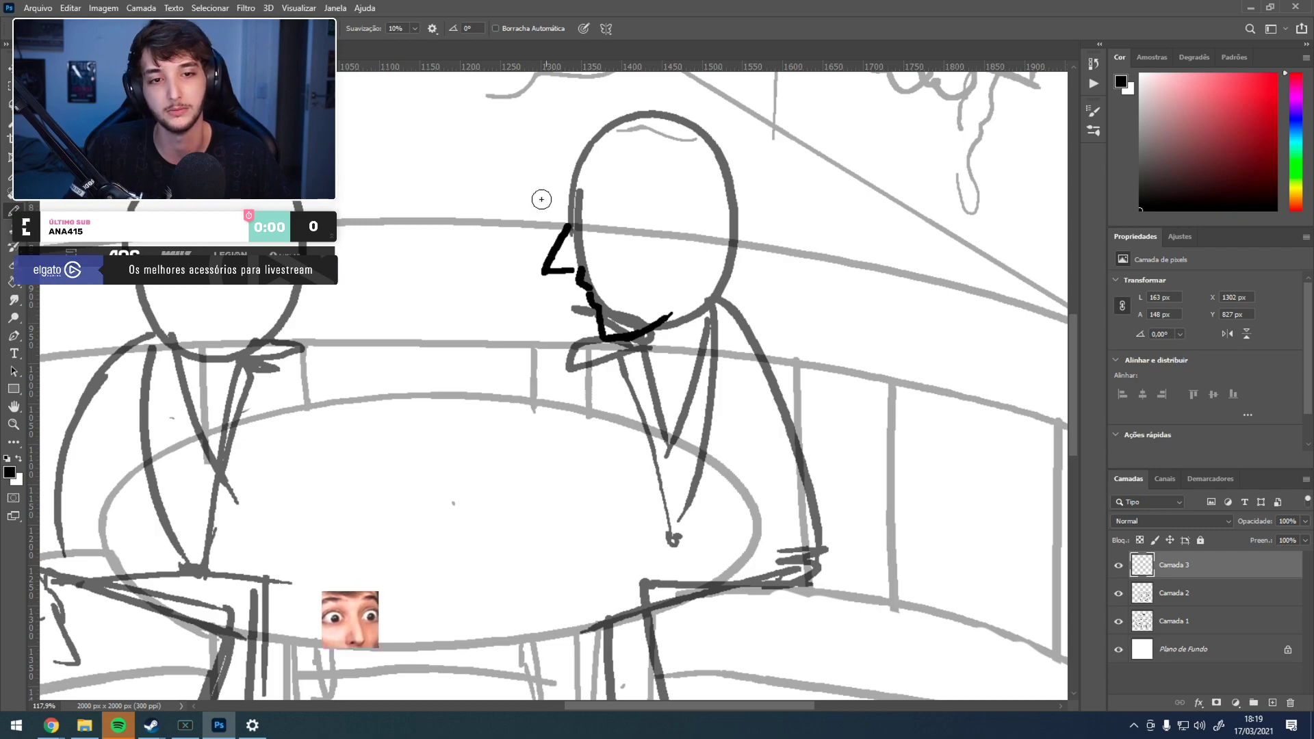
mouse_move(570, 224)
mouse_down()
mouse_move(579, 191)
mouse_move(564, 180)
mouse_up()
mouse_move(572, 188)
mouse_down()
mouse_move(585, 157)
mouse_move(697, 133)
mouse_move(753, 218)
mouse_up()
key(ctrl+z)
key(ctrl+z)
key(ctrl+z)
key(ctrl+z)
key(ctrl+z)
key(ctrl+z)
key(ctrl+z)
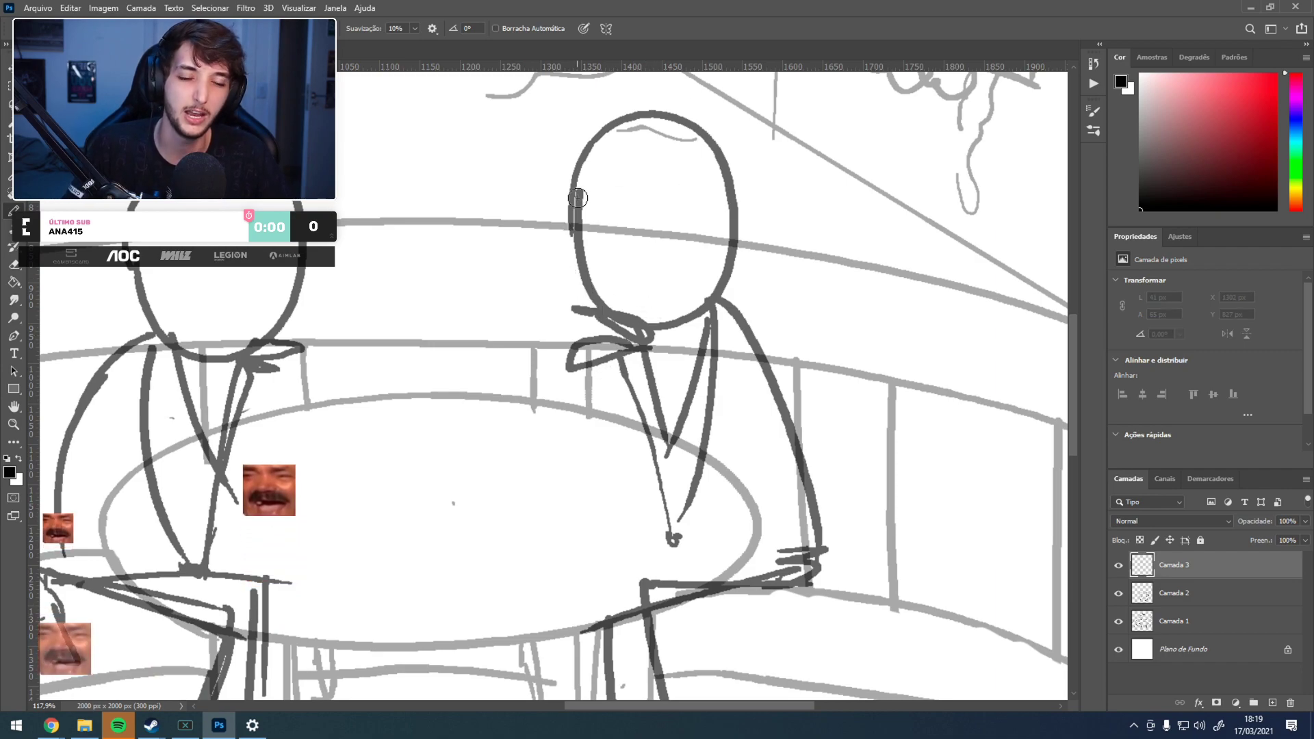
- Ink the right figure's cheek and pointed jaw over the sketch and add a two-line mouth reaching the face edge
drag(573, 208, 577, 267)
key(ctrl+z)
mouse_move(573, 189)
mouse_down()
mouse_move(581, 293)
mouse_move(650, 354)
mouse_move(601, 321)
mouse_move(672, 325)
mouse_move(711, 286)
mouse_up()
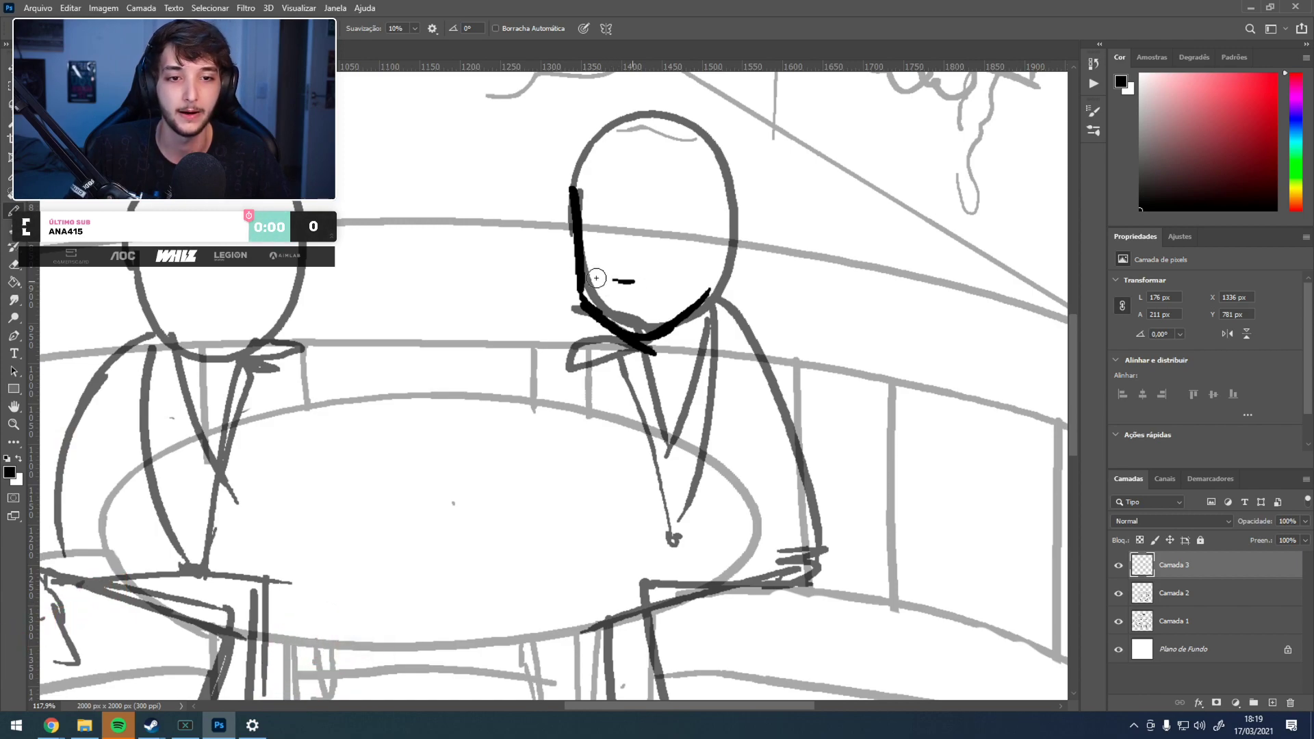
mouse_move(629, 276)
mouse_down()
mouse_move(572, 275)
mouse_move(578, 303)
mouse_move(629, 293)
mouse_up()
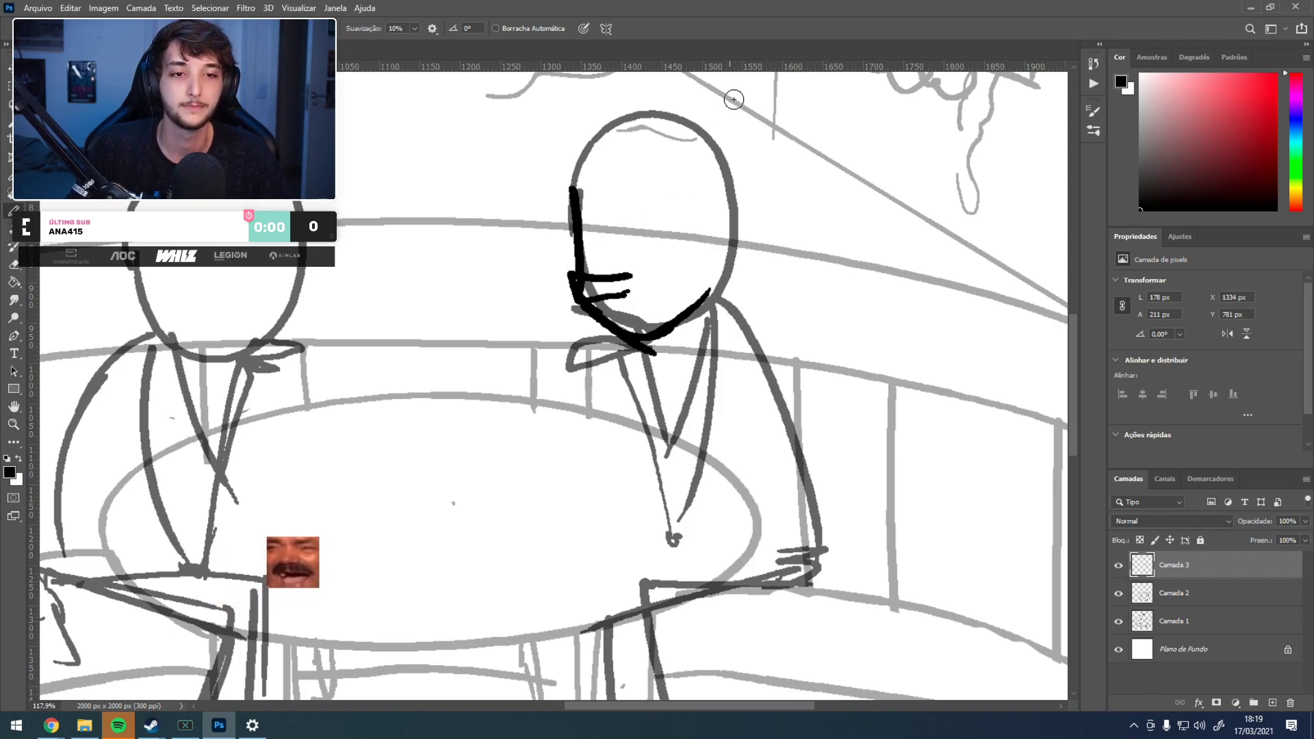
- Draw the right figure's two sideways-looking eyes with brows, a hooked nose, a sideburn line and a rounded ear
mouse_move(658, 215)
mouse_down()
mouse_move(661, 247)
mouse_move(638, 211)
mouse_move(653, 248)
mouse_move(642, 235)
mouse_move(672, 220)
mouse_move(633, 207)
mouse_up()
key(ctrl+z)
key(ctrl+z)
key(ctrl+z)
key(ctrl+z)
key(ctrl+z)
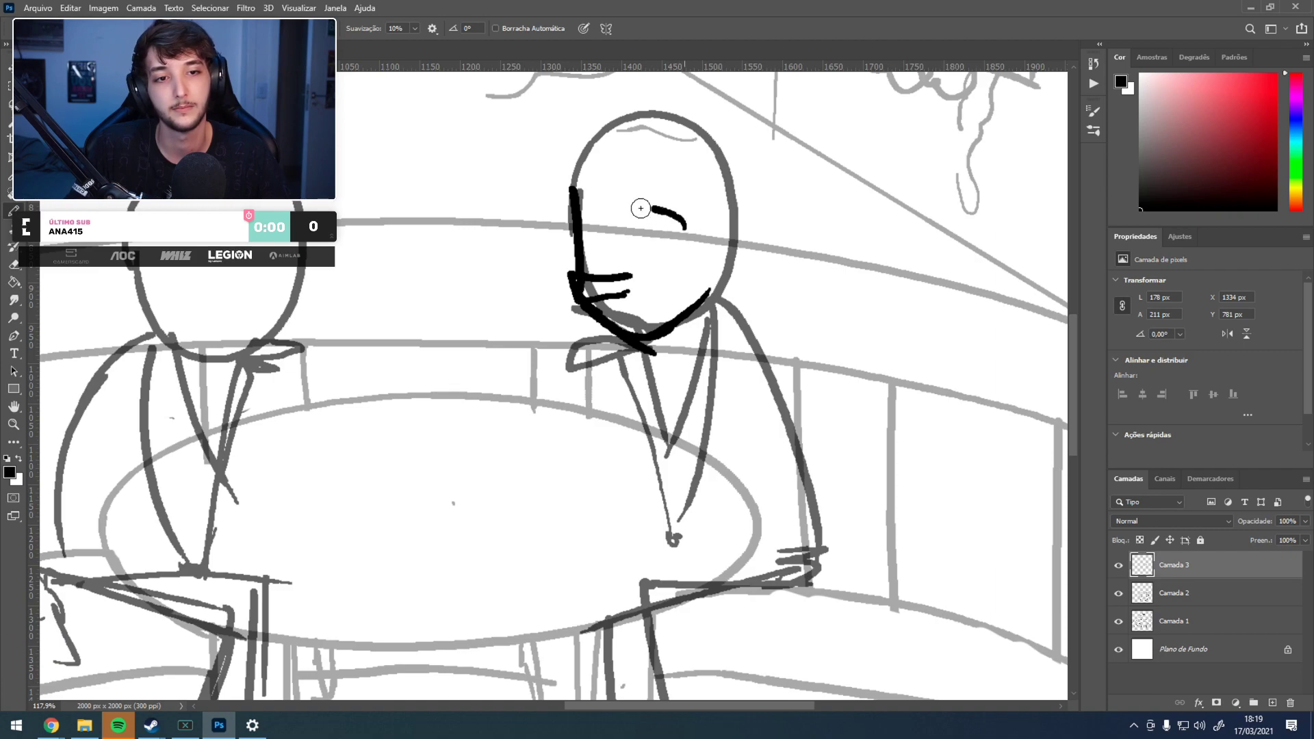
key(ctrl+z)
mouse_move(683, 226)
mouse_down()
mouse_move(591, 212)
mouse_move(603, 223)
mouse_move(578, 229)
mouse_move(593, 222)
mouse_move(594, 191)
mouse_move(697, 199)
mouse_up()
drag(623, 216, 600, 253)
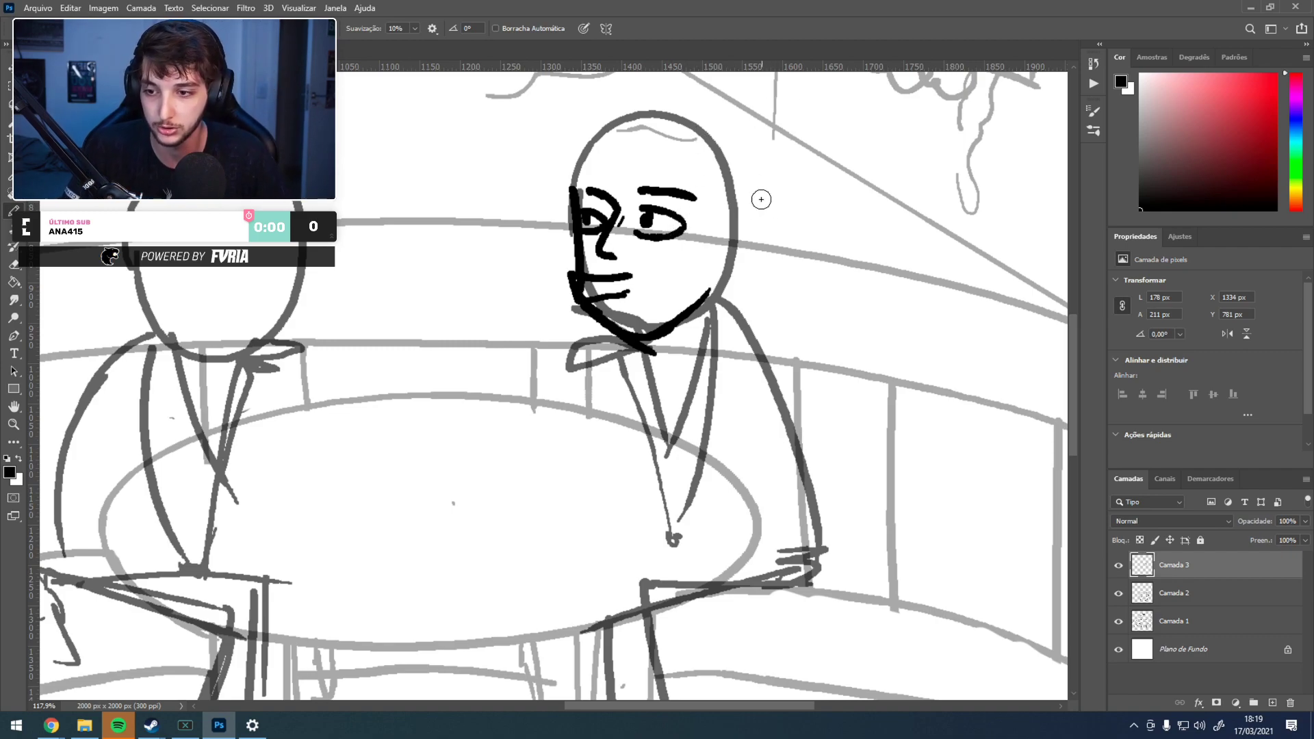
drag(737, 191, 703, 256)
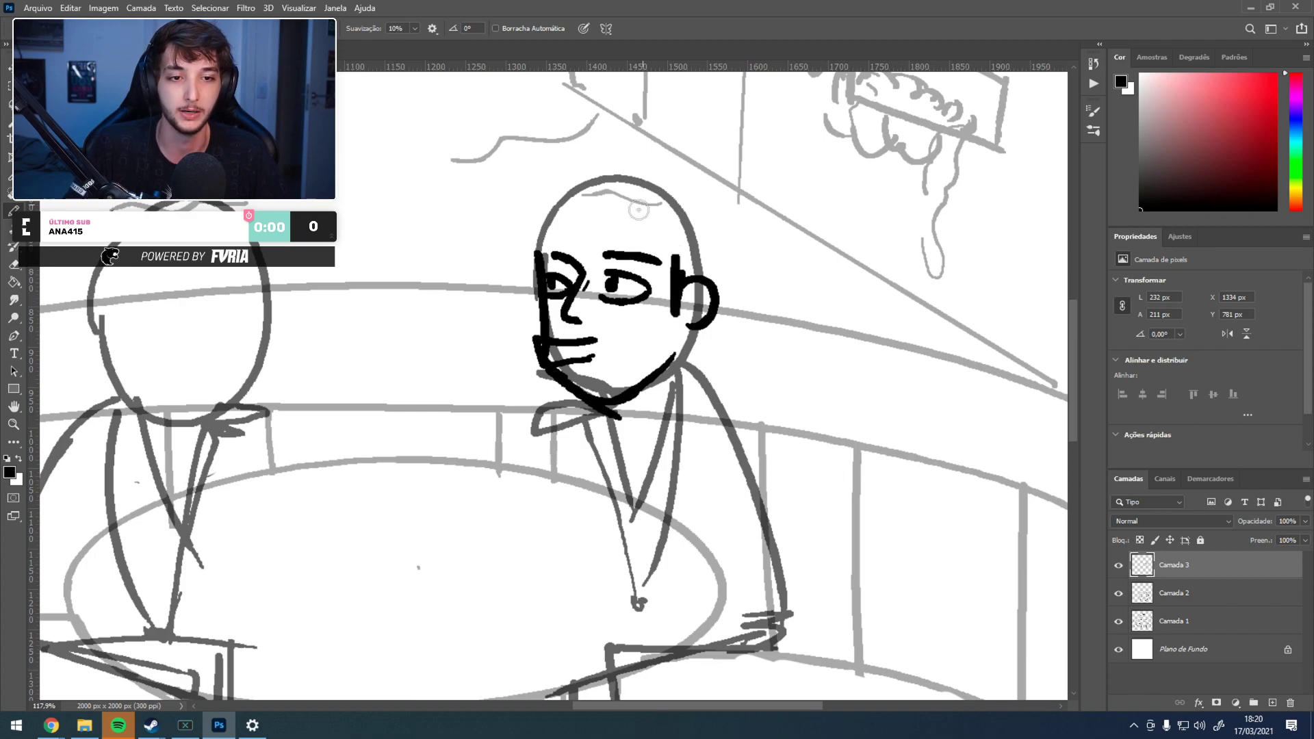
- Draw the right figure's spiky hair with a jagged fringe, tufts beside the face and a smooth back edge down to the ear
mouse_move(664, 257)
mouse_down()
mouse_move(682, 252)
mouse_move(541, 257)
mouse_up()
drag(716, 199, 642, 154)
key(ctrl+z)
key(ctrl+z)
drag(529, 265, 541, 261)
mouse_move(702, 191)
mouse_down()
mouse_move(626, 125)
mouse_move(616, 151)
mouse_move(632, 144)
mouse_move(636, 162)
mouse_move(530, 149)
mouse_move(544, 173)
mouse_move(505, 197)
mouse_move(520, 210)
mouse_move(501, 252)
mouse_move(526, 291)
mouse_move(700, 209)
mouse_move(712, 284)
mouse_up()
key(ctrl+z)
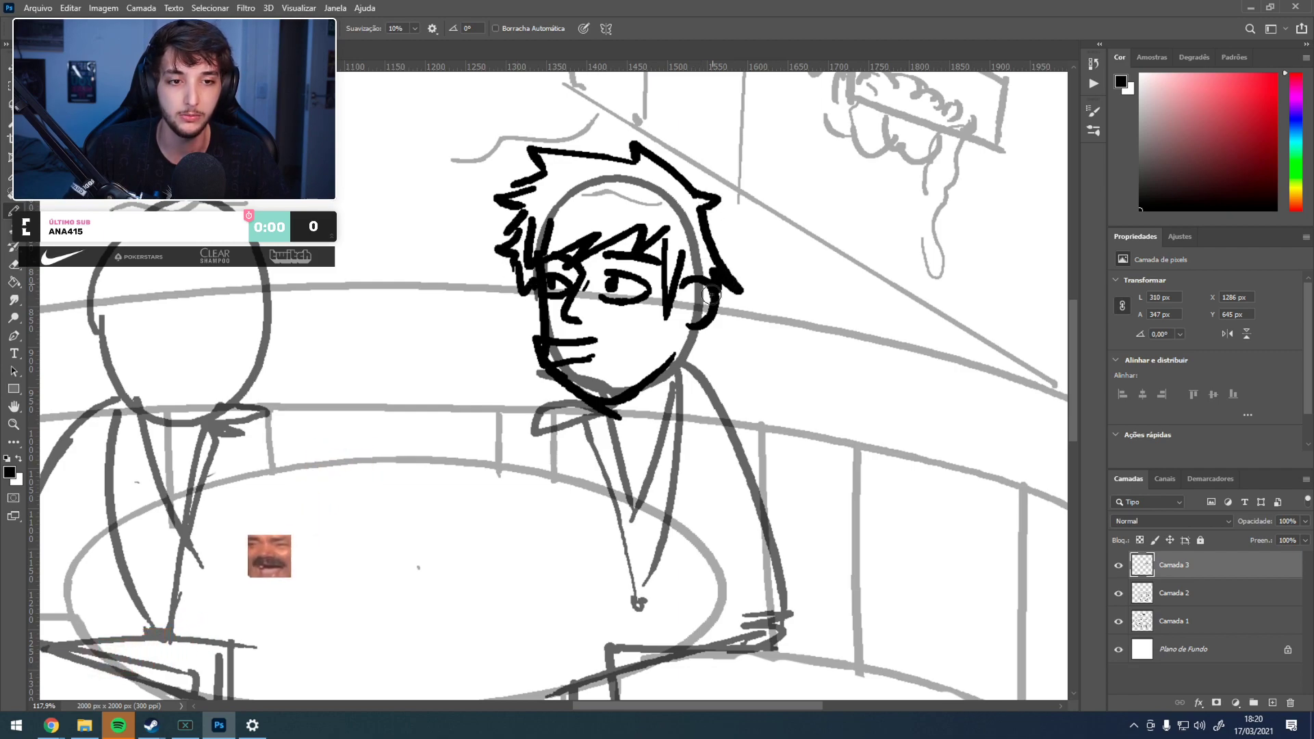
key(ctrl+z)
drag(716, 206, 716, 290)
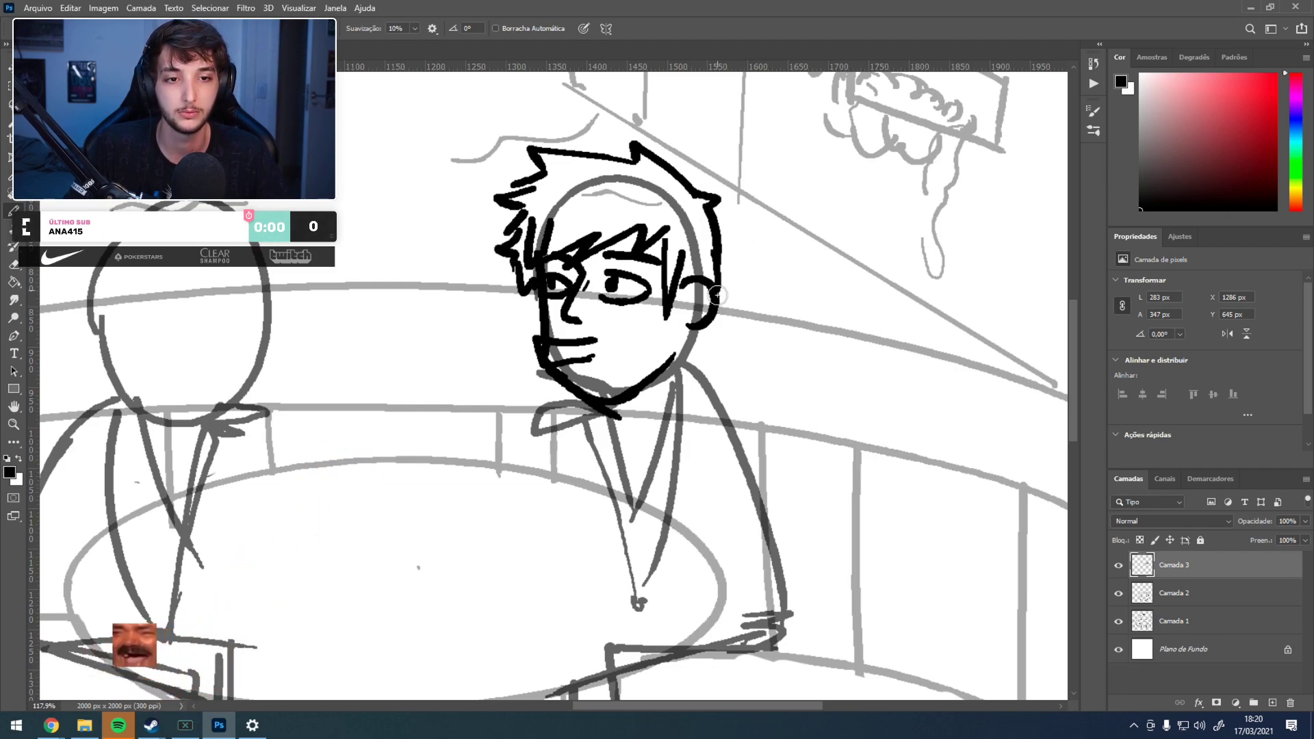
- Ink the right figure's neck, shoulder with short sleeve, and long sloping back down to the waist
drag(699, 354, 730, 233)
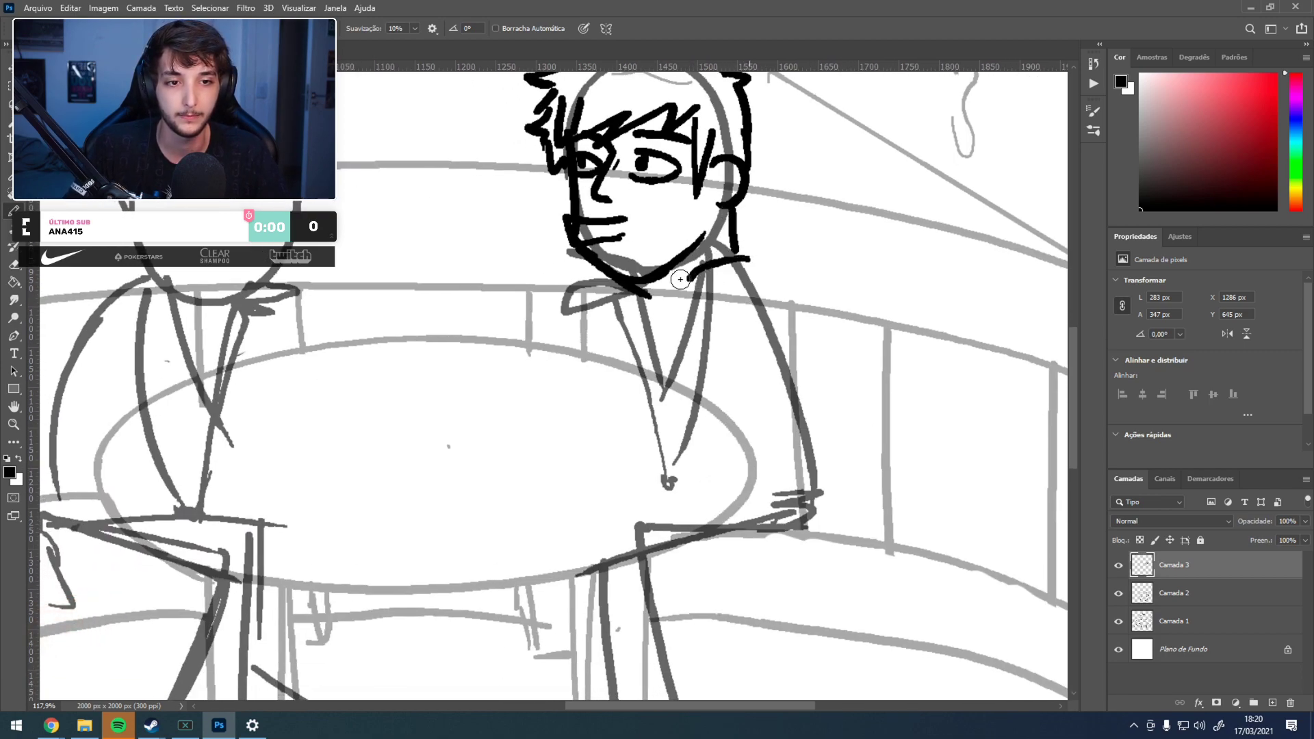
drag(742, 337, 737, 376)
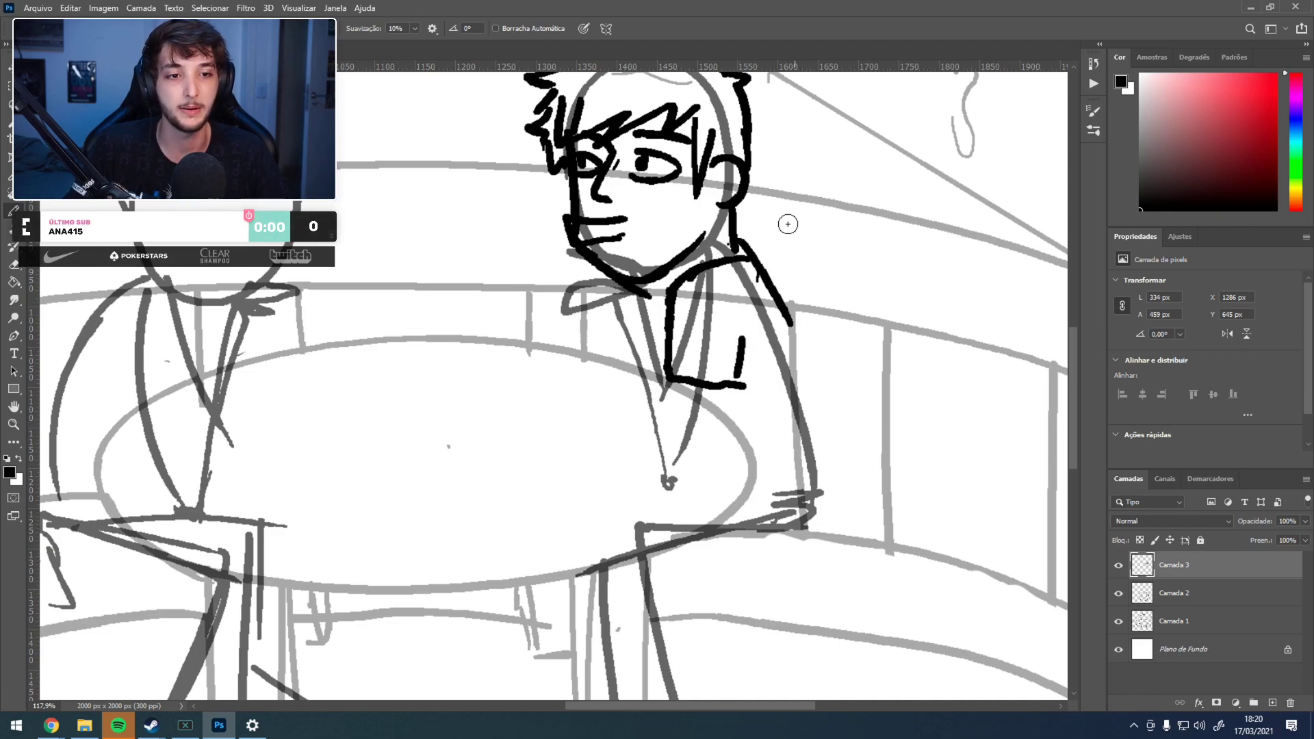
drag(744, 248, 820, 479)
drag(770, 301, 838, 487)
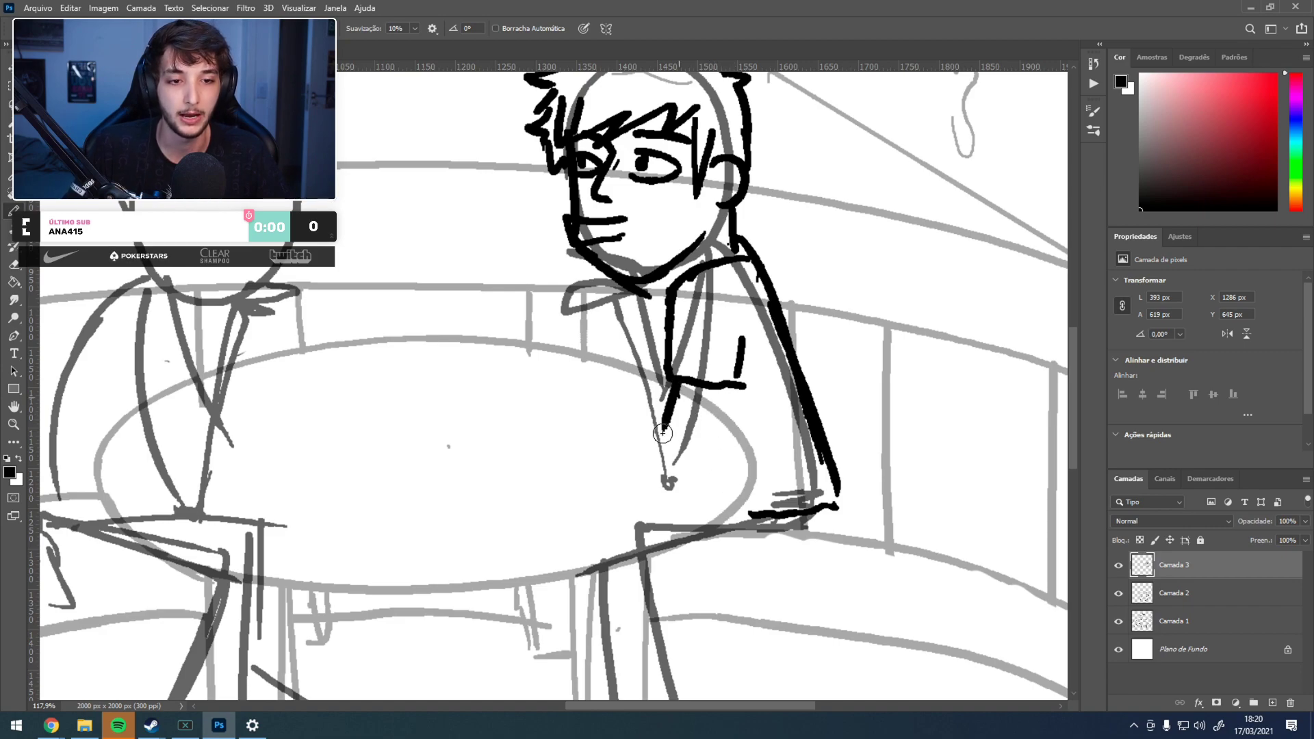
- Draw the right figure's bent forearm with elbow and hand under the chin, plus the second arm's edge behind it
drag(726, 391, 694, 485)
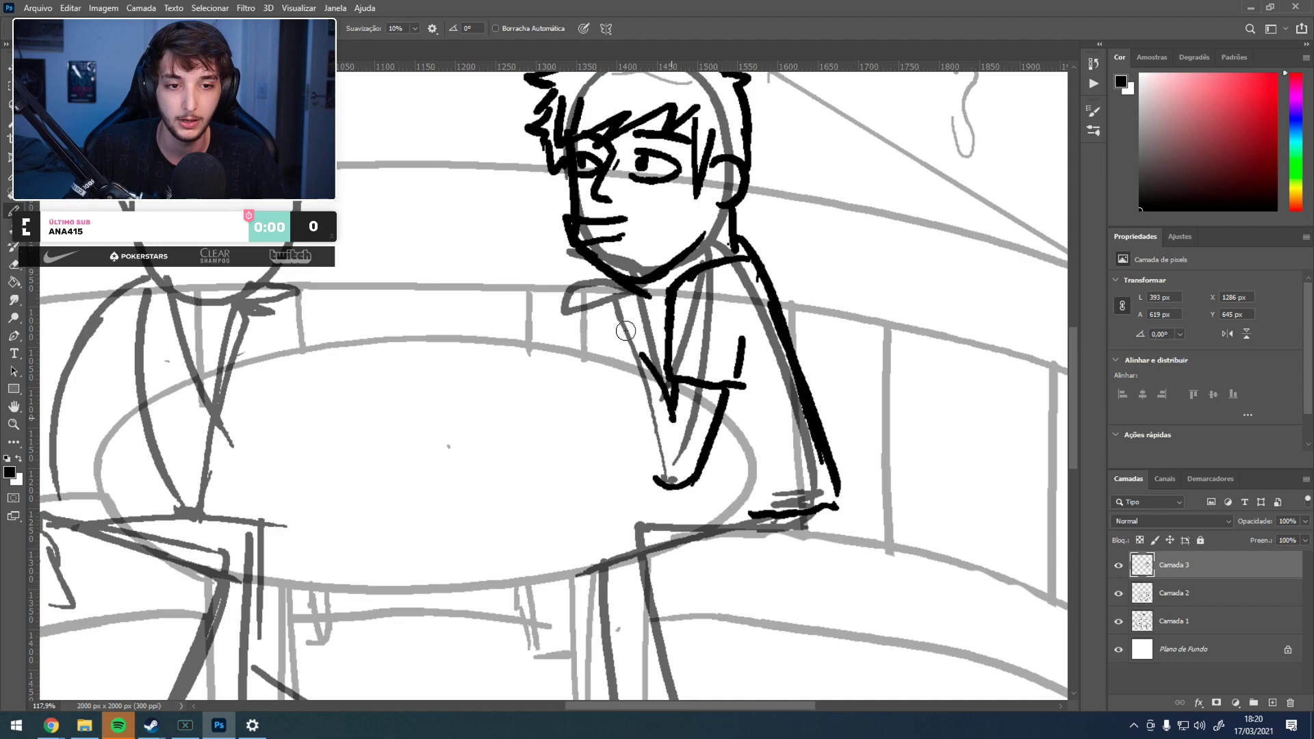
drag(624, 305, 676, 427)
drag(600, 314, 636, 440)
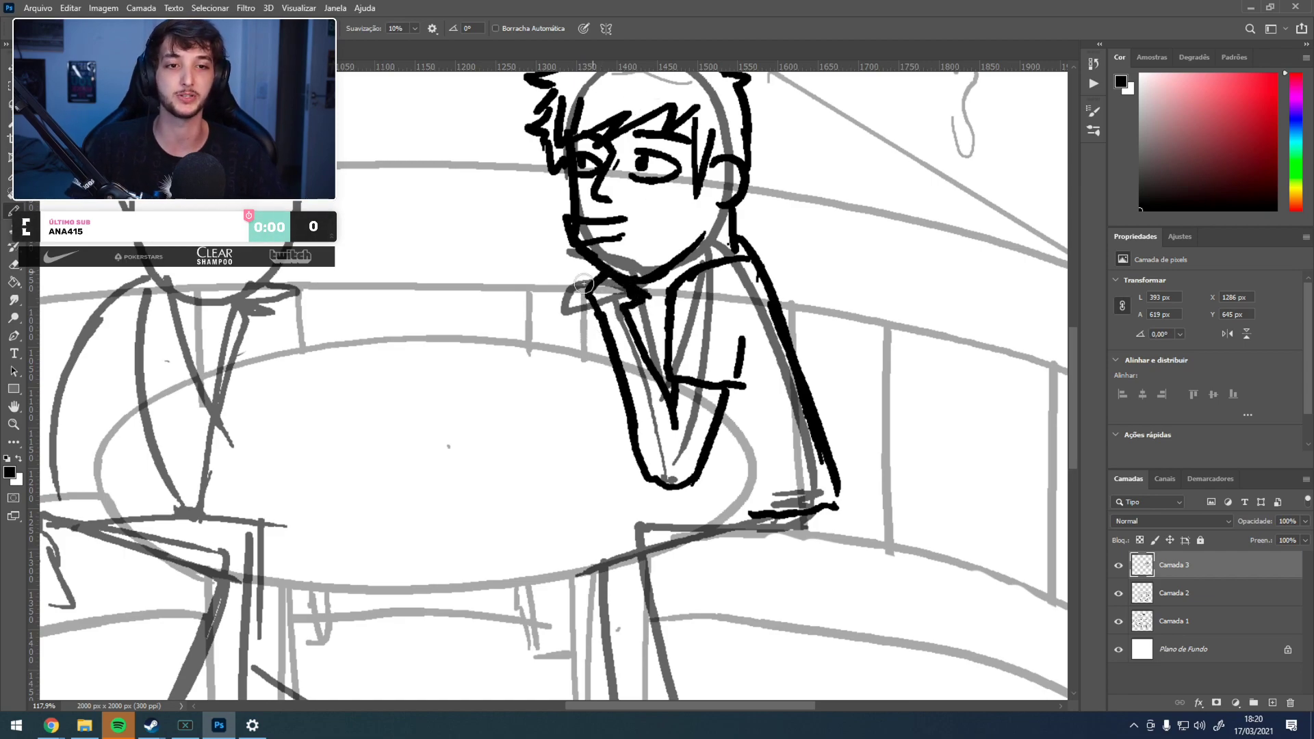
mouse_move(592, 293)
mouse_down()
mouse_move(602, 411)
mouse_move(623, 417)
mouse_up()
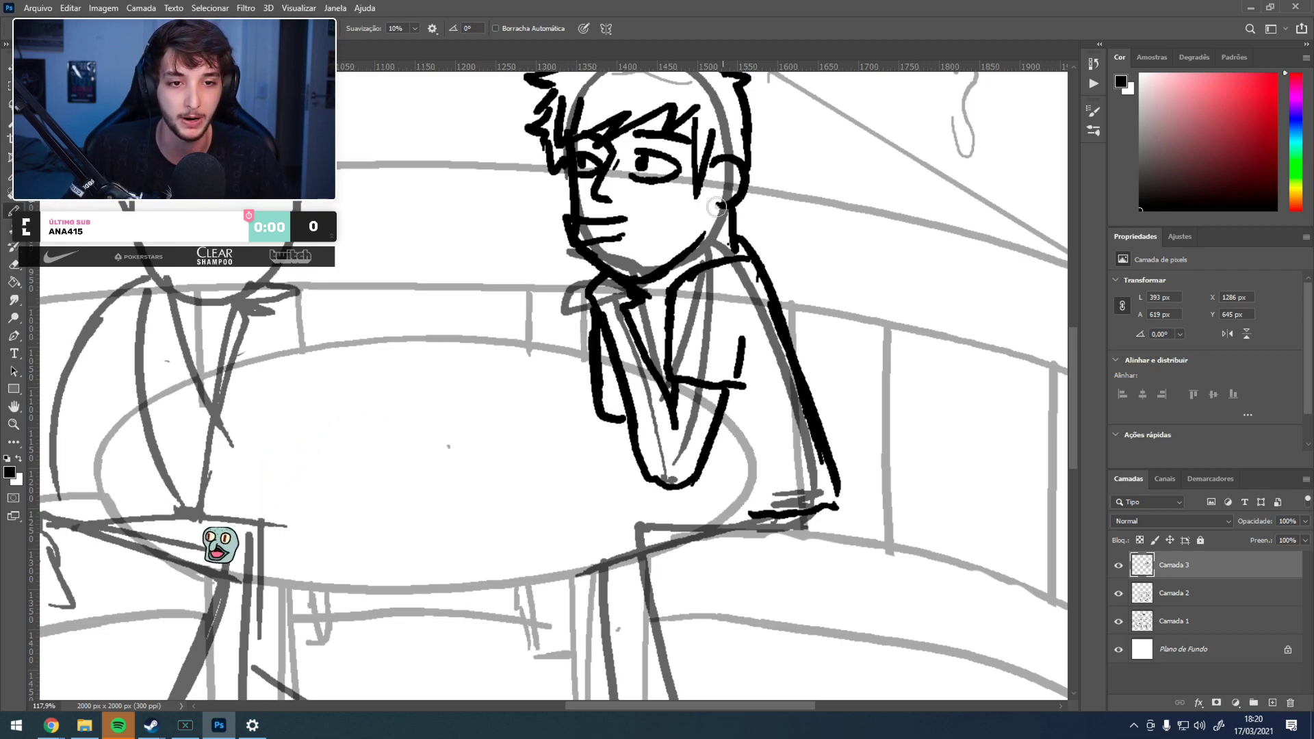
- Draw the right figure's rounded hip and seat below the shirt hem, with the thigh's underside and a first shin line
scroll(691, 214, down, 5)
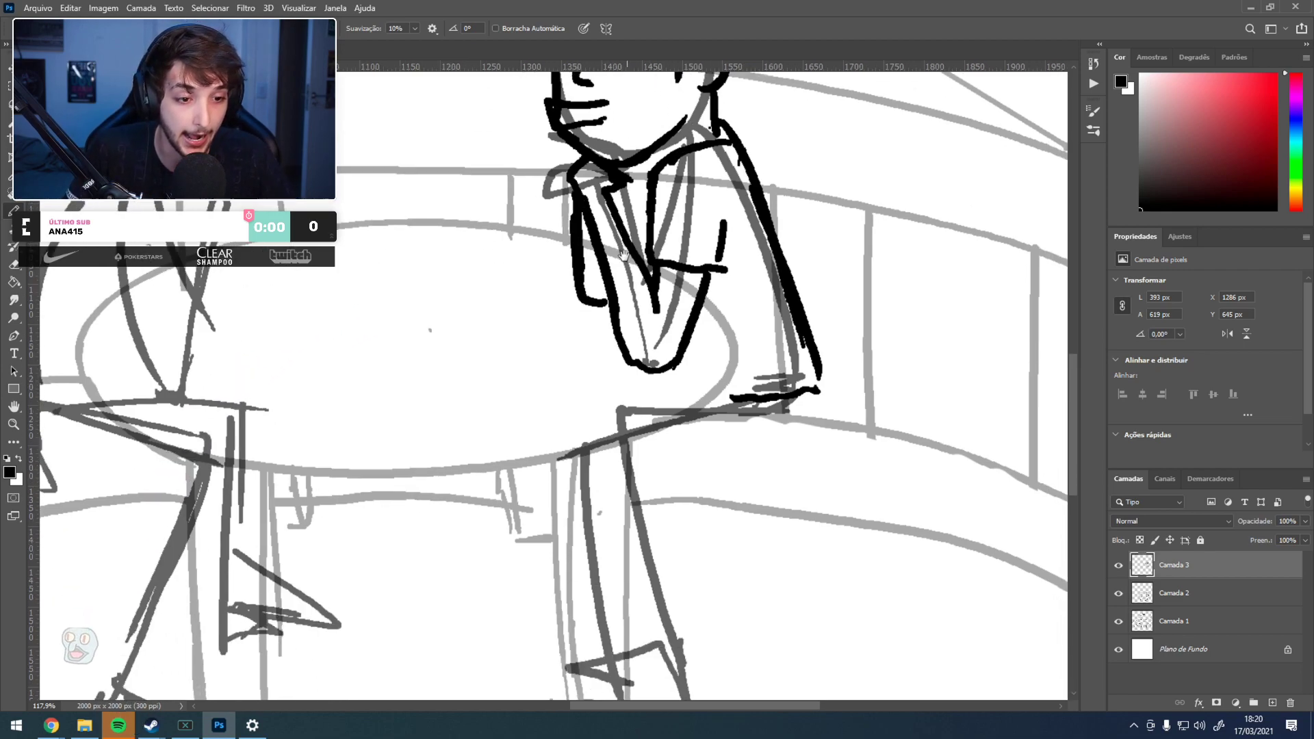
key(ctrl+z)
mouse_move(798, 380)
mouse_down()
mouse_move(698, 370)
mouse_move(787, 356)
mouse_up()
key(ctrl+z)
drag(709, 390, 719, 433)
mouse_move(815, 355)
mouse_down()
mouse_move(825, 428)
mouse_move(725, 469)
mouse_move(635, 440)
mouse_move(651, 462)
mouse_move(636, 433)
mouse_move(673, 628)
mouse_move(596, 643)
mouse_up()
drag(721, 521, 707, 391)
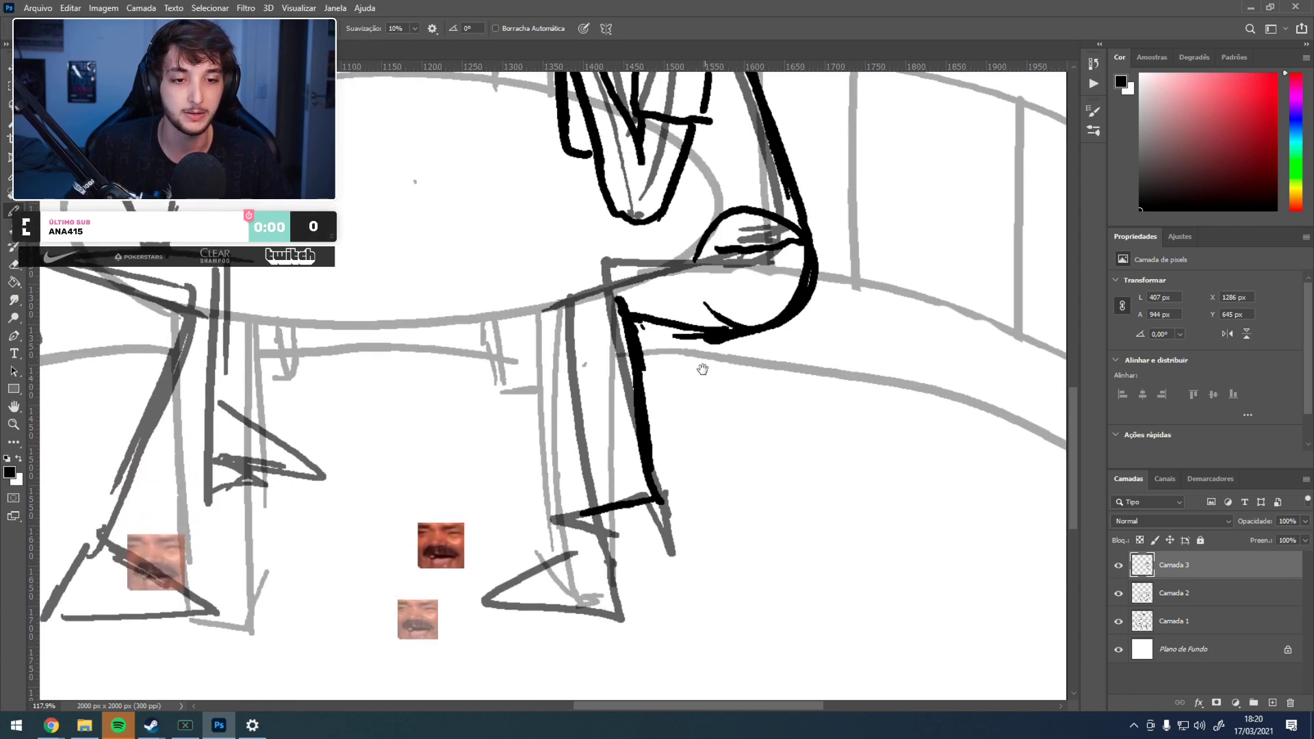
- Undo the first shin lines and draw the right figure's near leg with a rounded knee, straight shin and pointed shoe
key(ctrl+z)
key(ctrl+z)
key(ctrl+z)
drag(589, 270, 669, 389)
mouse_move(606, 238)
mouse_down()
mouse_move(588, 319)
mouse_move(599, 367)
mouse_up()
drag(588, 295, 619, 476)
mouse_move(650, 291)
mouse_down()
mouse_move(685, 433)
mouse_move(661, 482)
mouse_move(619, 476)
mouse_up()
mouse_move(679, 513)
mouse_down()
mouse_move(685, 490)
mouse_move(661, 551)
mouse_move(568, 534)
mouse_up()
mouse_move(620, 479)
mouse_down()
mouse_move(555, 516)
mouse_move(571, 537)
mouse_up()
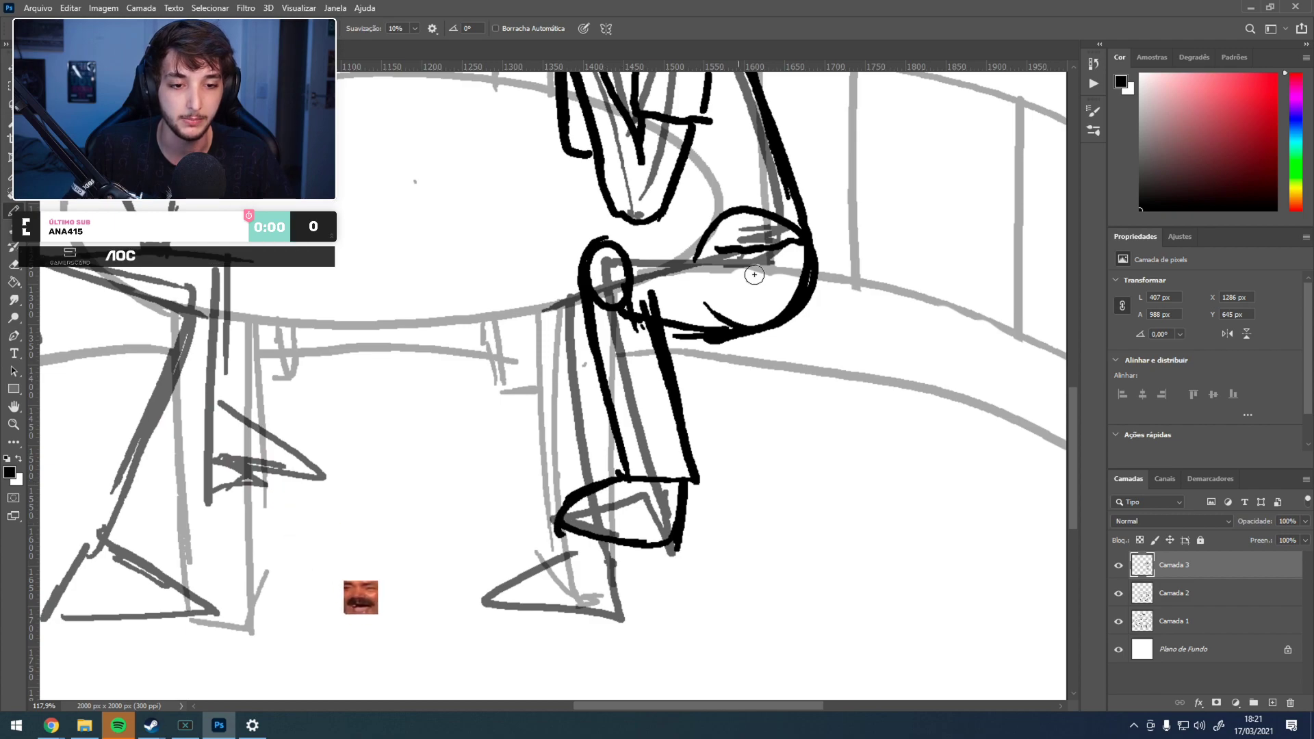
- Draw the right figure's far leg behind the near one, with its trouser cuff and pointed shoe
drag(739, 312, 764, 261)
drag(557, 264, 592, 423)
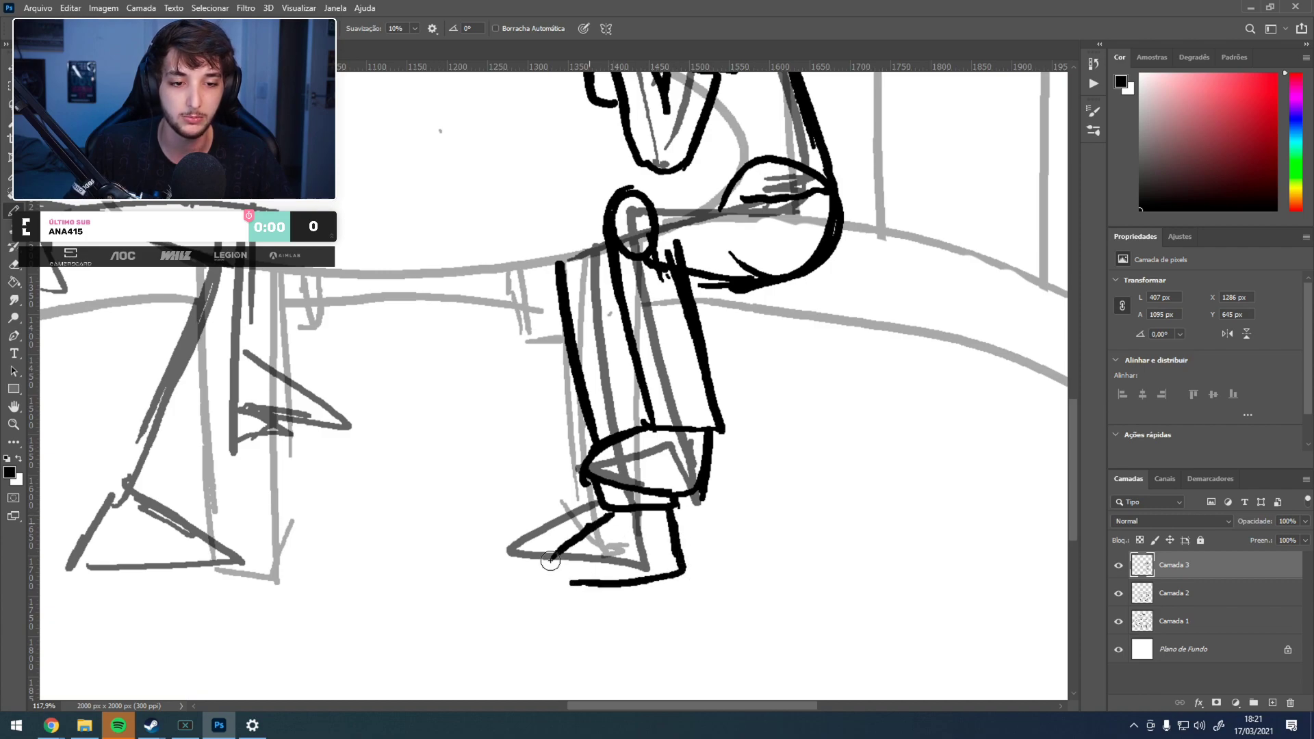
mouse_move(676, 379)
mouse_down()
mouse_move(561, 493)
mouse_move(667, 630)
mouse_up()
mouse_move(602, 366)
mouse_down()
mouse_move(645, 469)
mouse_move(646, 373)
mouse_move(625, 311)
mouse_up()
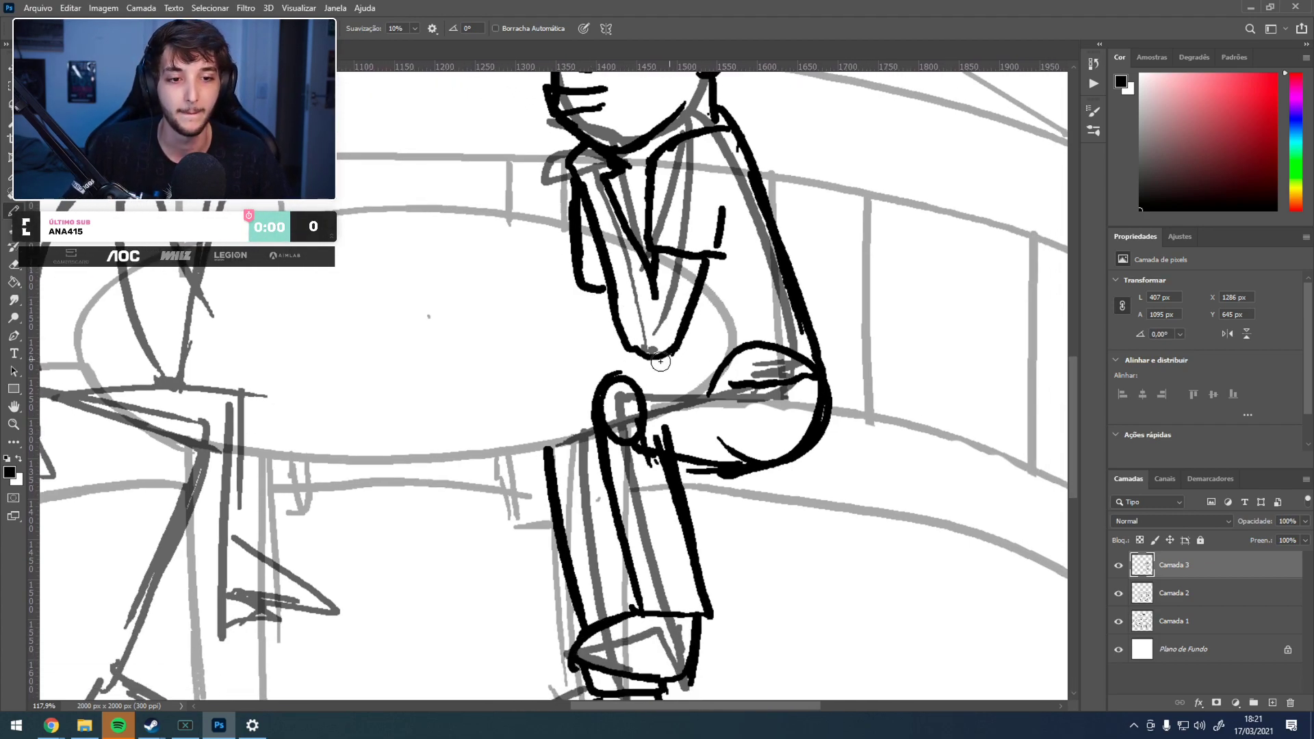
- Ink the left figure's cheek and jaw outline and add a two-line mouth with lips protruding past the face edge
mouse_move(680, 299)
mouse_down()
mouse_move(611, 424)
mouse_move(653, 479)
mouse_move(735, 452)
mouse_up()
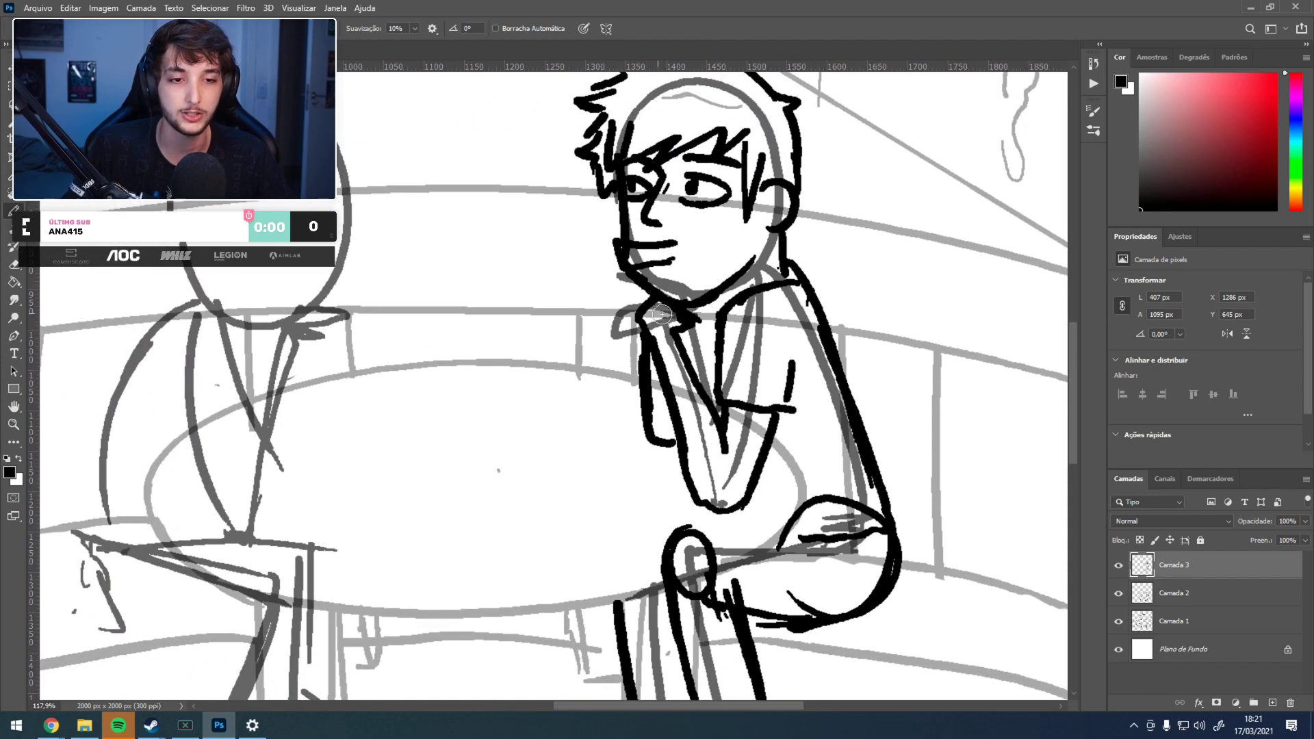
drag(570, 370, 721, 370)
drag(546, 167, 648, 270)
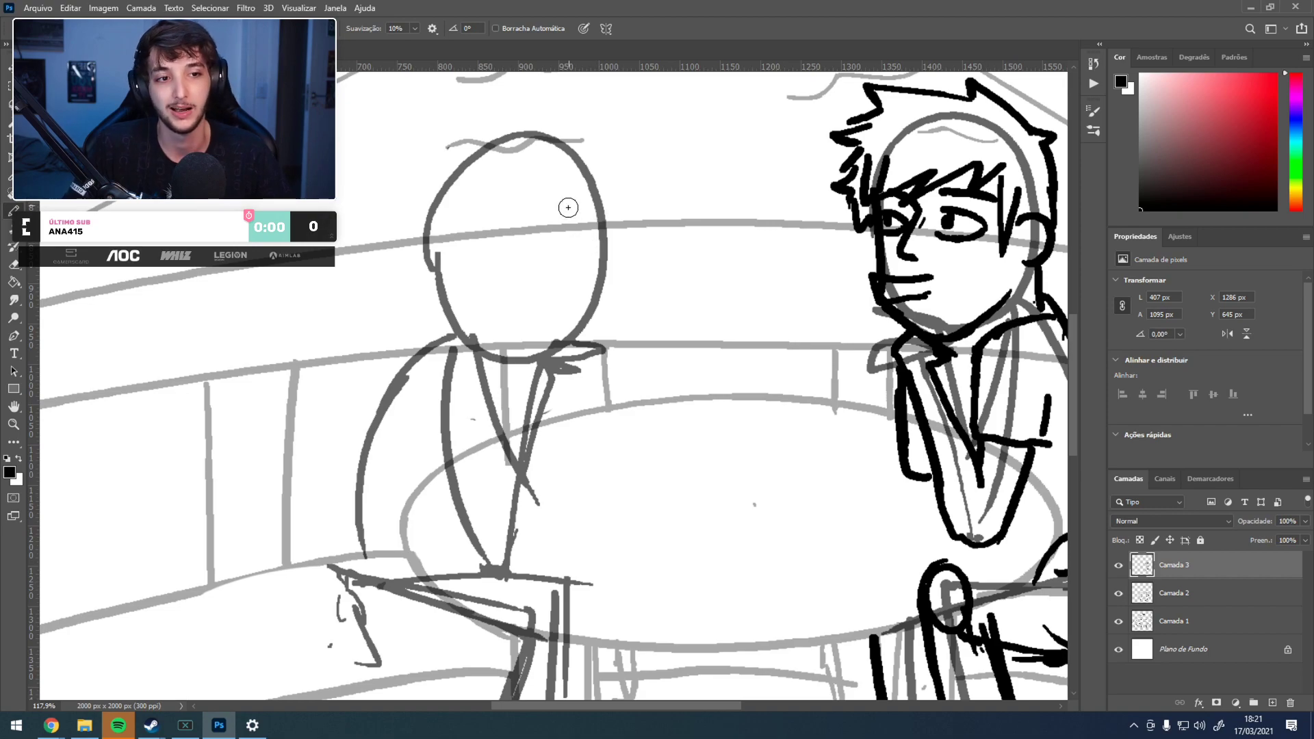
drag(602, 225, 593, 312)
key(ctrl+z)
mouse_move(602, 206)
mouse_down()
mouse_move(577, 348)
mouse_move(516, 374)
mouse_up()
key(ctrl+z)
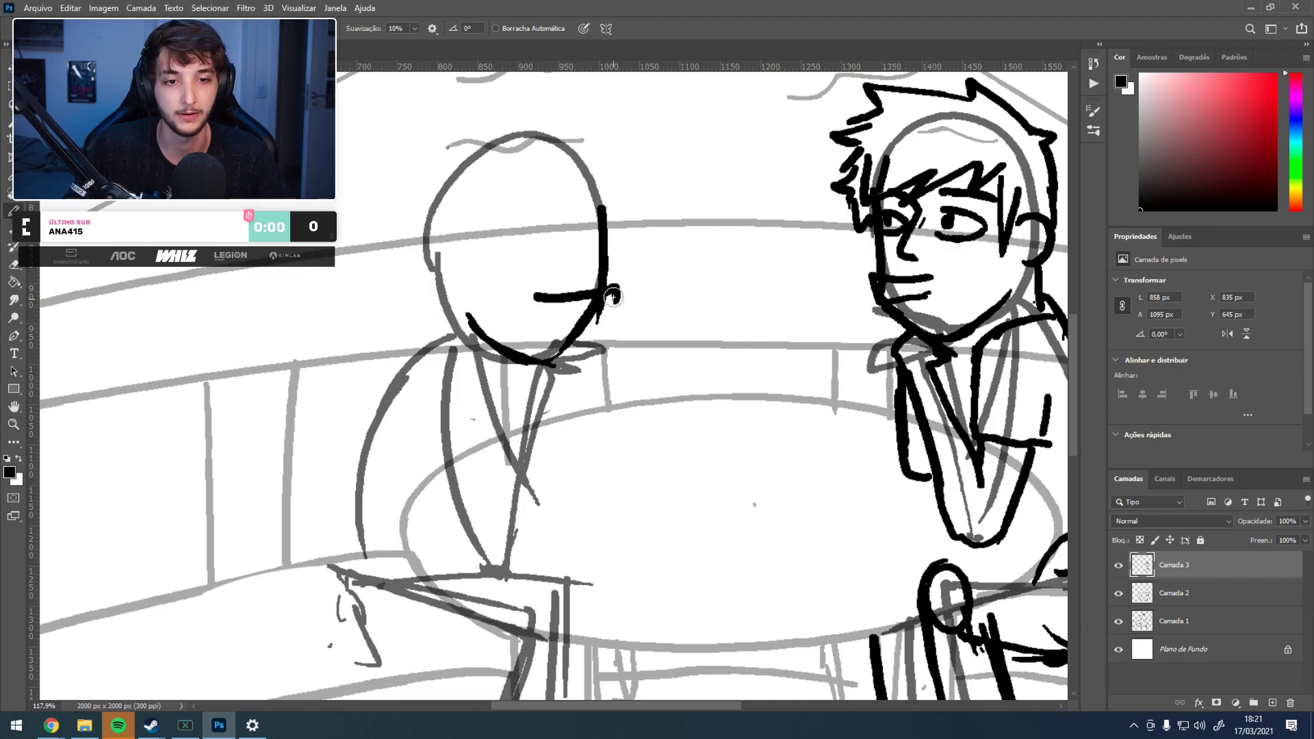
drag(539, 316, 577, 322)
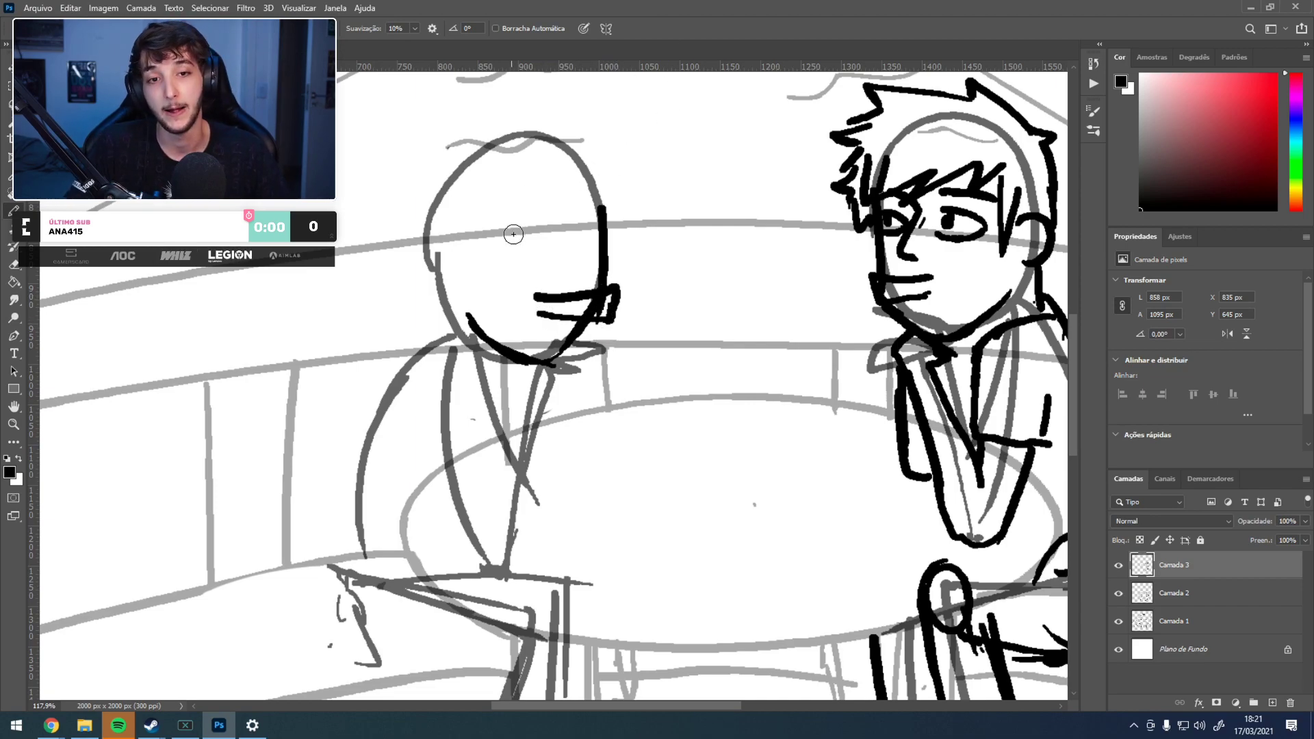
- Draw the left figure's narrow eyes, nose, moustache, chin goatee and rectangular glasses
mouse_move(538, 236)
mouse_down()
mouse_move(487, 235)
mouse_move(490, 251)
mouse_up()
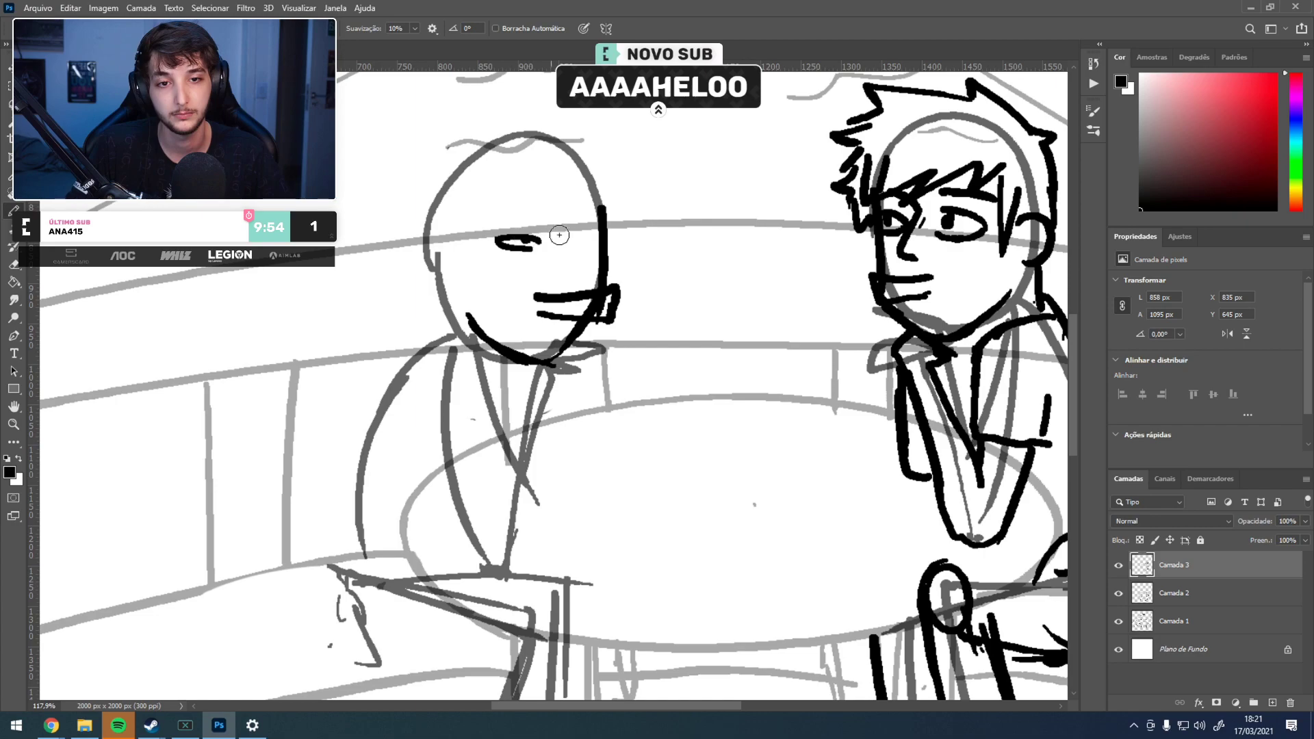
drag(599, 237, 577, 247)
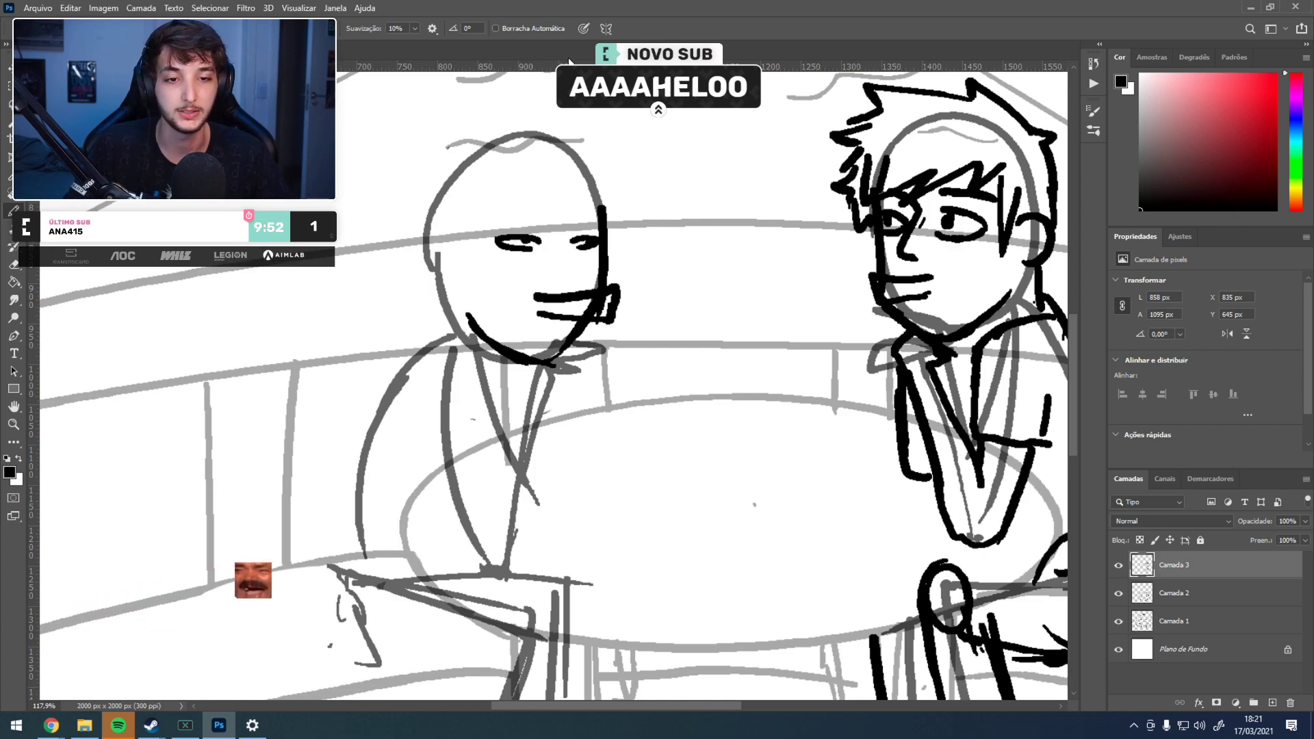
mouse_move(559, 246)
mouse_down()
mouse_move(572, 273)
mouse_move(562, 284)
mouse_up()
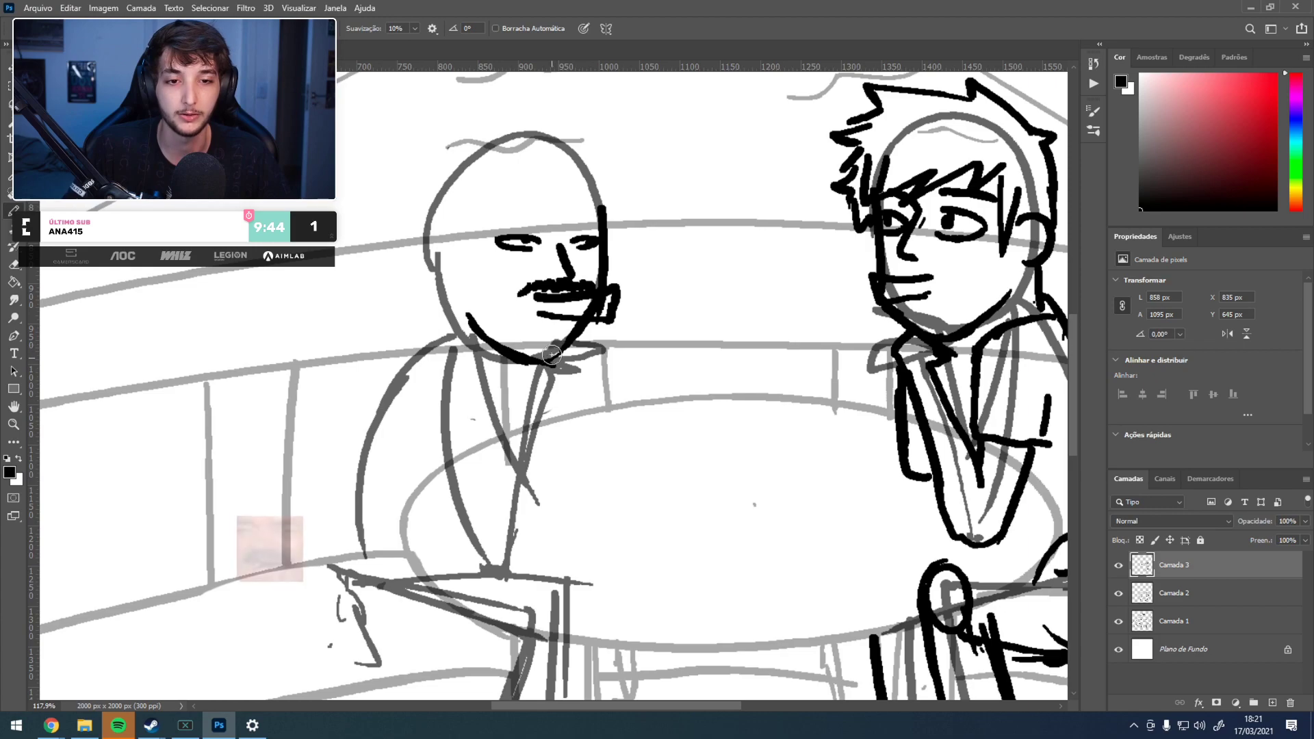
mouse_move(558, 349)
mouse_down()
mouse_move(531, 359)
mouse_move(522, 346)
mouse_up()
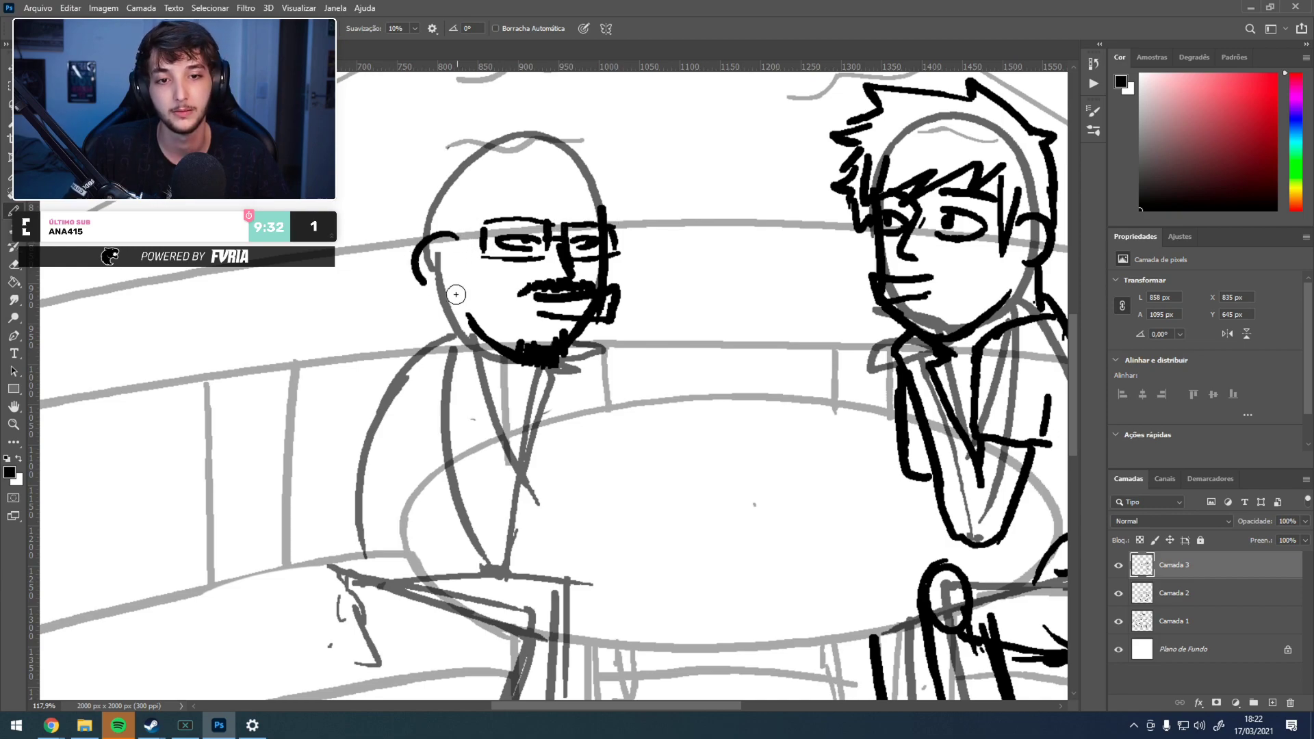
- Draw the left figure's rounded ear at the back of the head
drag(451, 294, 459, 295)
key(ctrl+z)
drag(458, 240, 465, 292)
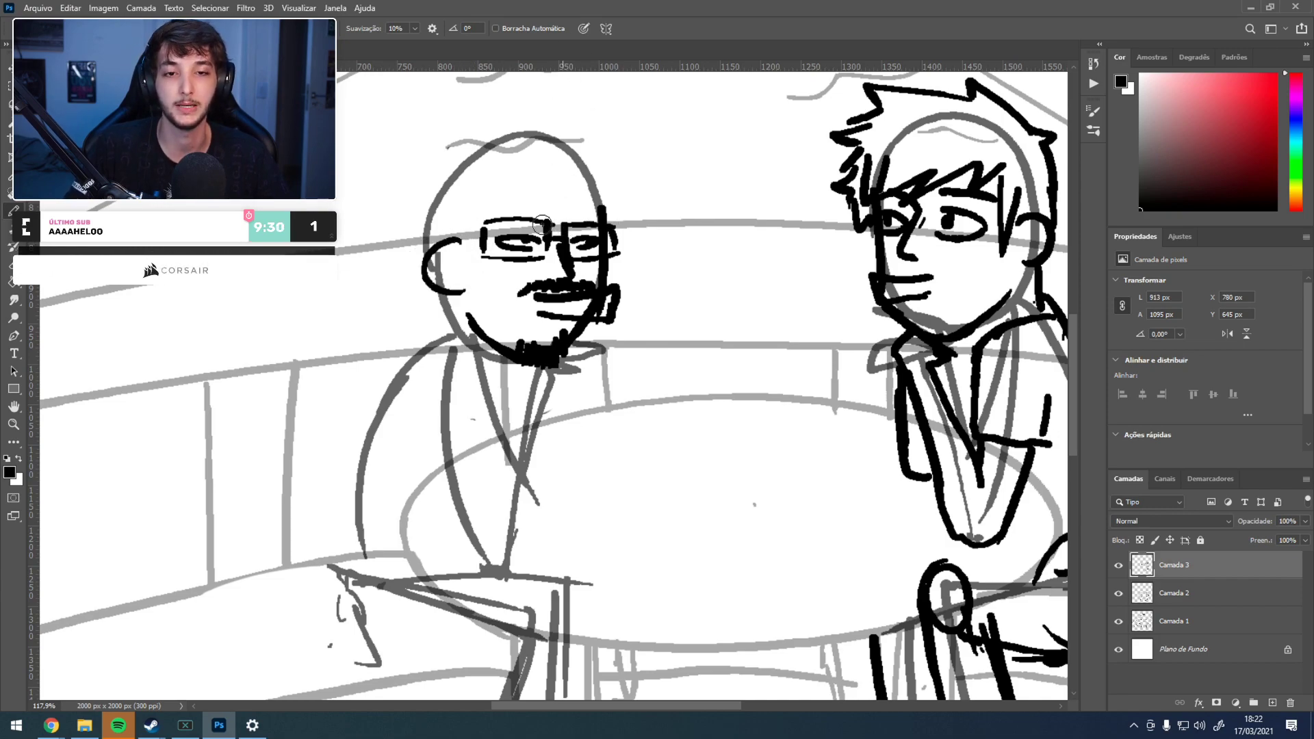
- Draw the left figure's curly hair around the whole head, with a sideburn, a short fringe and curls down to the nape
drag(455, 212, 485, 287)
mouse_move(485, 213)
mouse_down()
mouse_move(488, 183)
mouse_move(520, 183)
mouse_move(571, 213)
mouse_move(601, 206)
mouse_up()
mouse_move(579, 195)
mouse_down()
mouse_move(621, 231)
mouse_move(671, 190)
mouse_up()
drag(554, 153, 571, 258)
drag(499, 234, 510, 199)
mouse_move(482, 205)
mouse_down()
mouse_move(545, 141)
mouse_move(515, 169)
mouse_up()
mouse_move(514, 180)
mouse_down()
mouse_move(547, 163)
mouse_move(616, 173)
mouse_up()
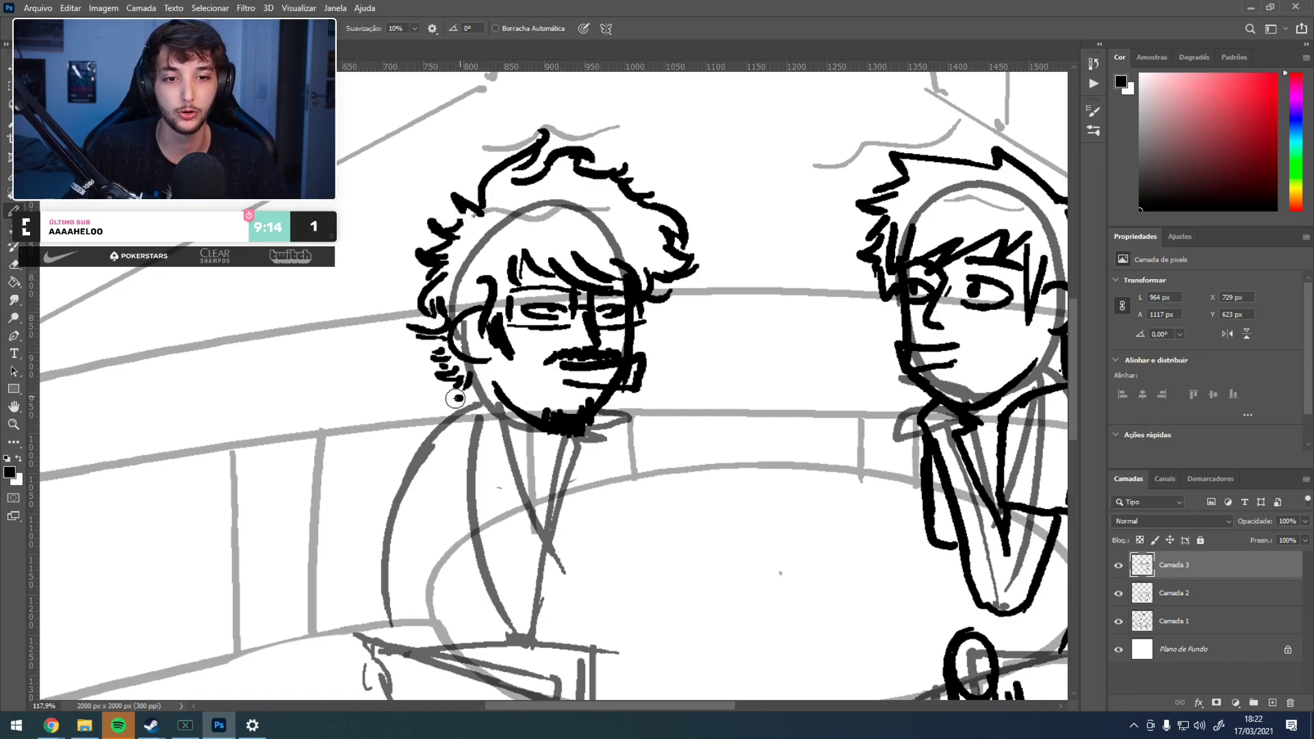
mouse_move(503, 388)
mouse_down()
mouse_move(517, 286)
mouse_move(498, 312)
mouse_up()
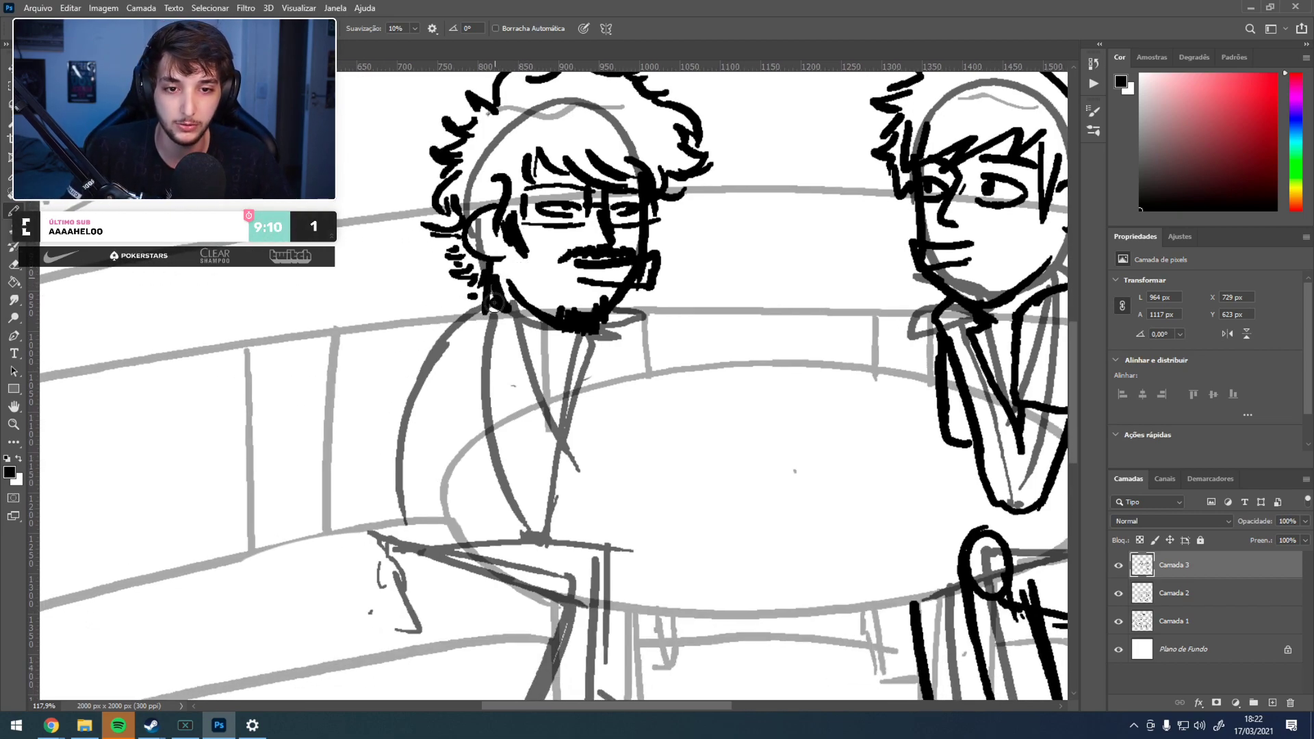
- Ink the left figure's shoulder and upper back curve, the V-neckline and the short sleeve with its slanted hem
drag(409, 407, 447, 343)
drag(550, 397, 471, 430)
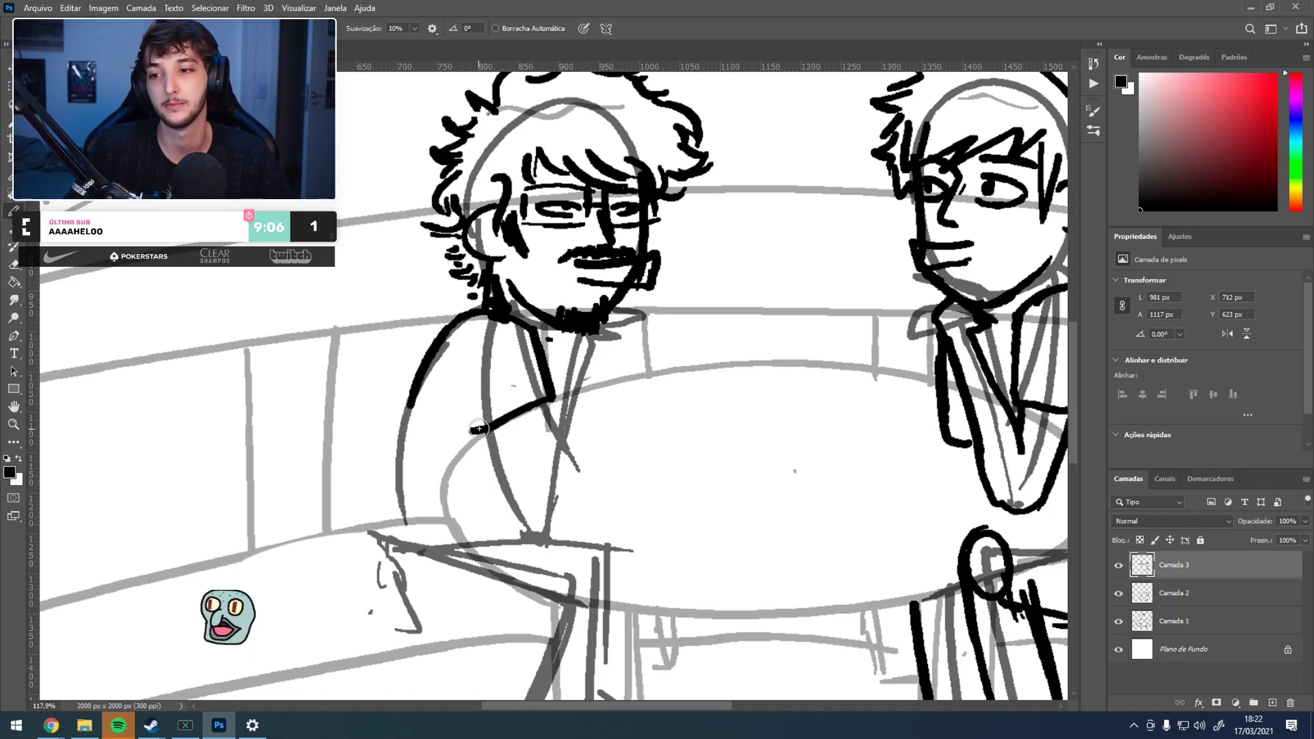
drag(470, 379, 471, 428)
- Draw the left figure's raised forearm from the elbow up to a hand under the chin, with the other arm's edge behind it
mouse_move(543, 403)
mouse_down()
mouse_move(555, 443)
mouse_move(528, 518)
mouse_move(549, 525)
mouse_up()
mouse_move(545, 478)
mouse_down()
mouse_move(567, 373)
mouse_move(593, 335)
mouse_up()
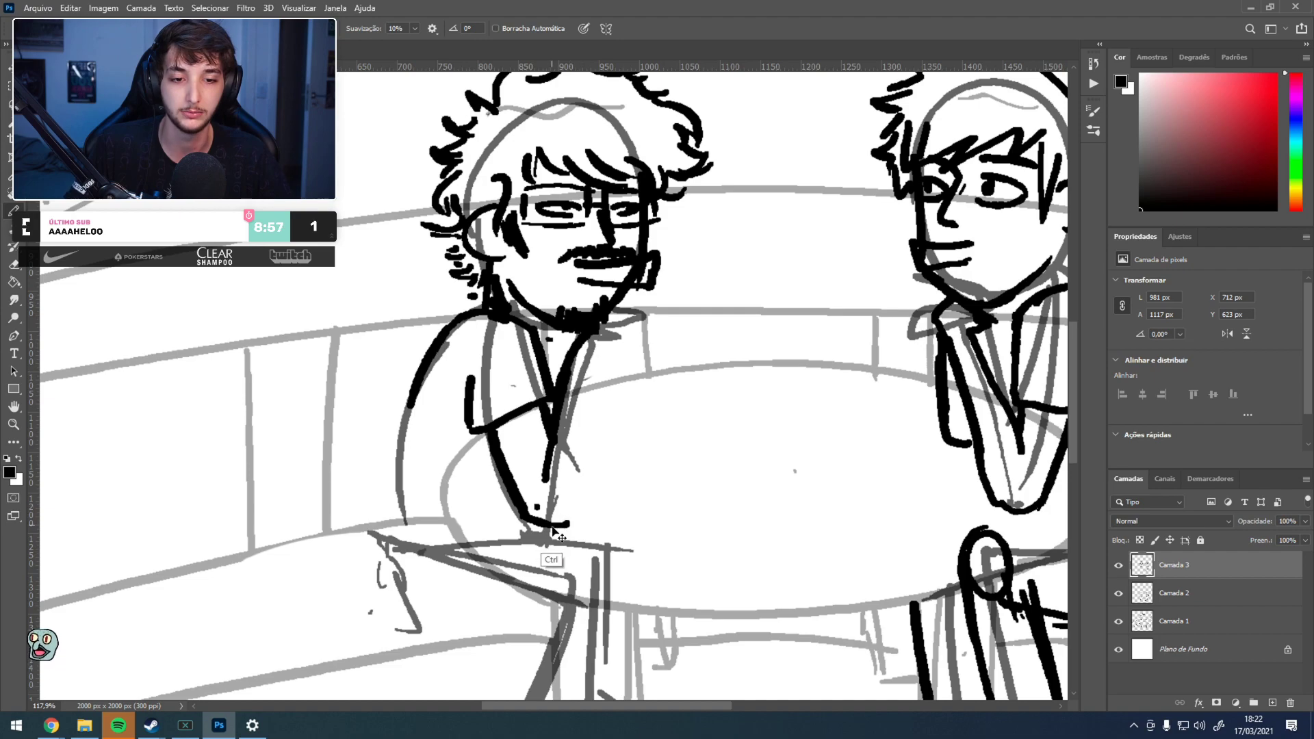
drag(605, 360, 593, 496)
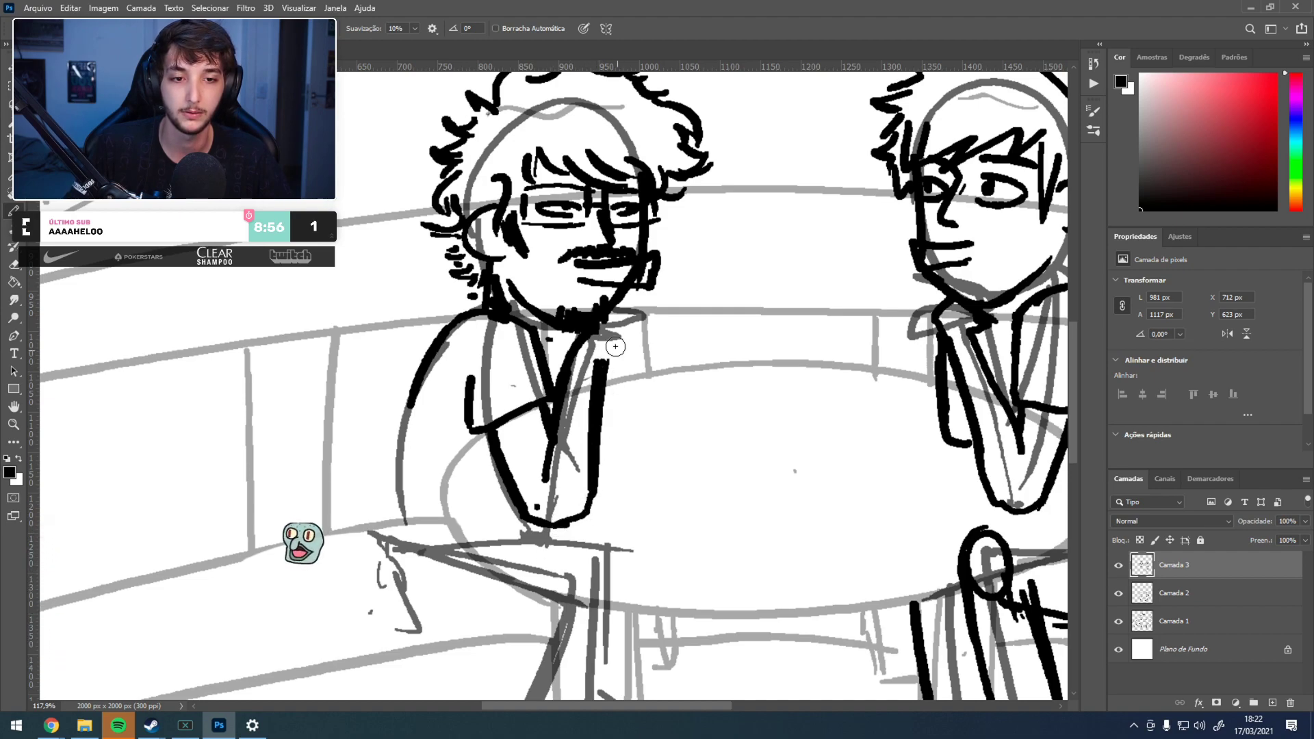
mouse_move(601, 362)
mouse_down()
mouse_move(657, 309)
mouse_move(622, 334)
mouse_move(612, 317)
mouse_move(623, 308)
mouse_move(607, 318)
mouse_up()
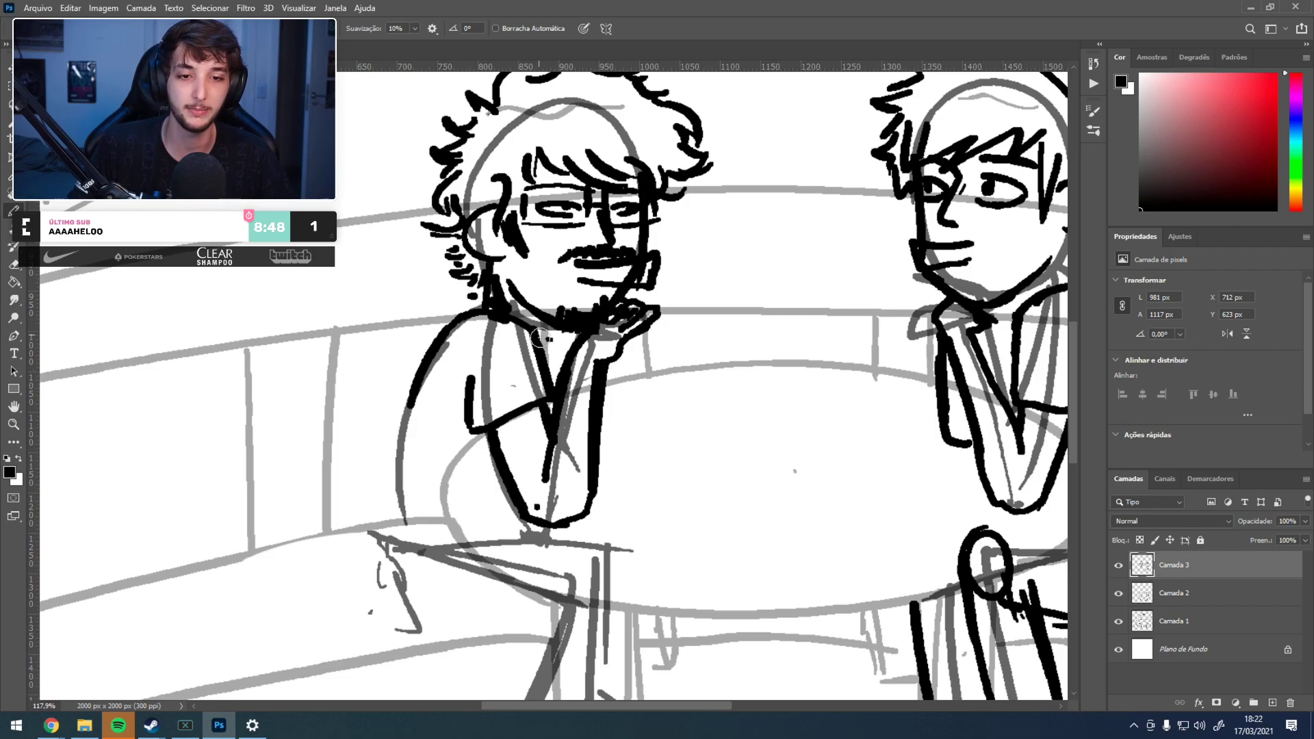
mouse_move(624, 356)
mouse_down()
mouse_move(617, 462)
mouse_move(609, 417)
mouse_move(618, 441)
mouse_move(600, 462)
mouse_up()
key(ctrl+z)
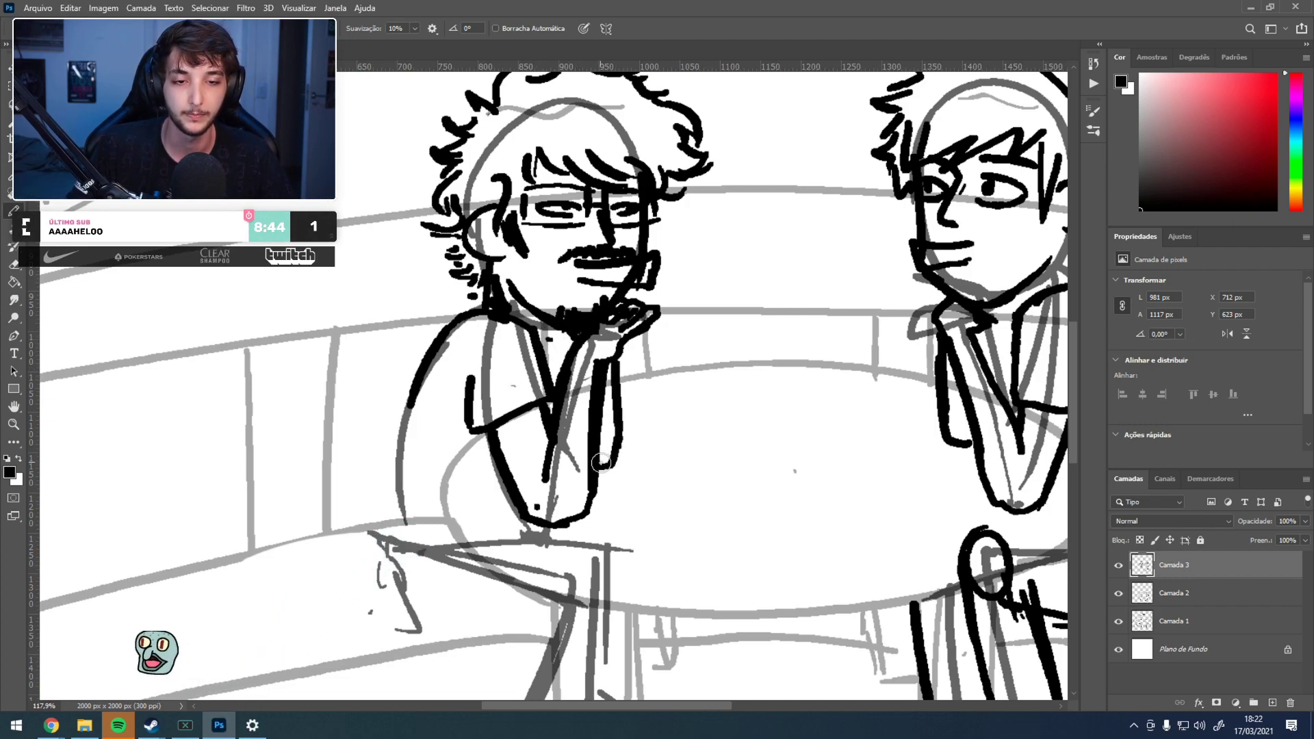
- Extend the left figure's back down to the seat and ink a hip circle, the thigh, bent knee and both trouser legs
drag(482, 439, 425, 353)
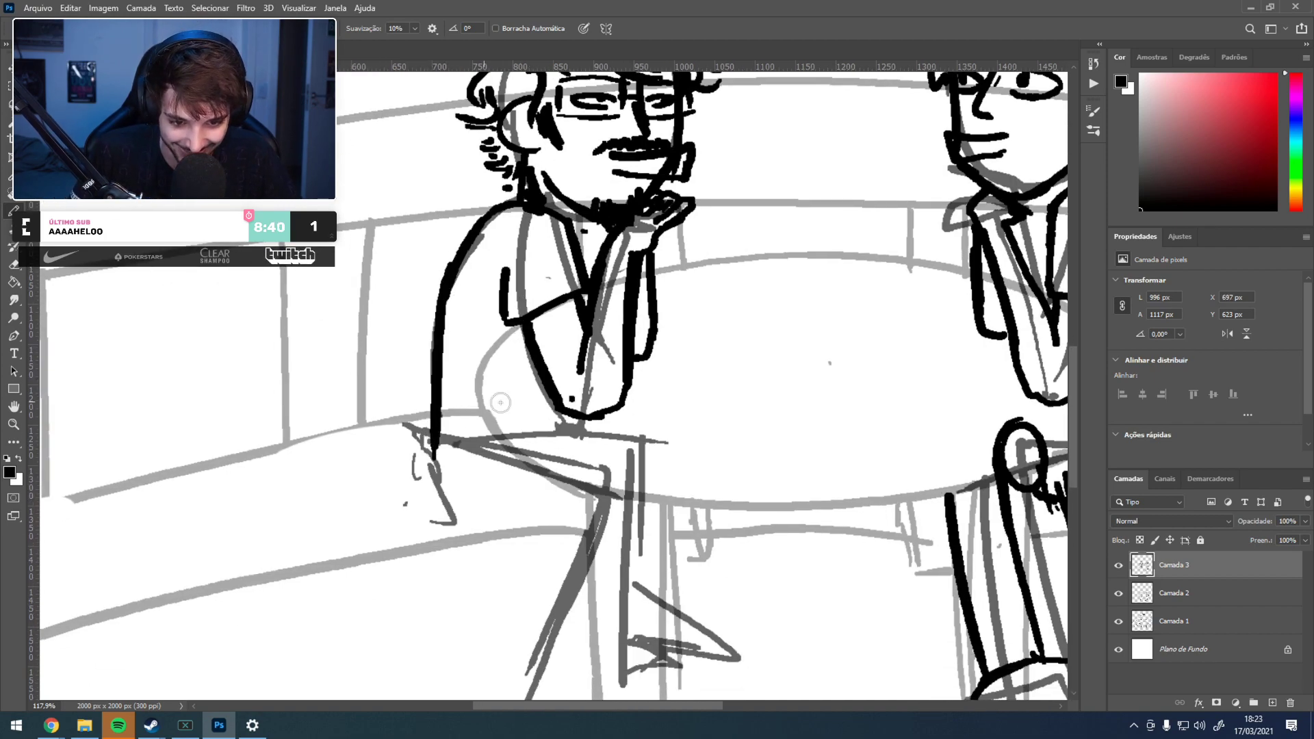
mouse_move(504, 446)
mouse_down()
mouse_move(504, 344)
mouse_move(484, 347)
mouse_up()
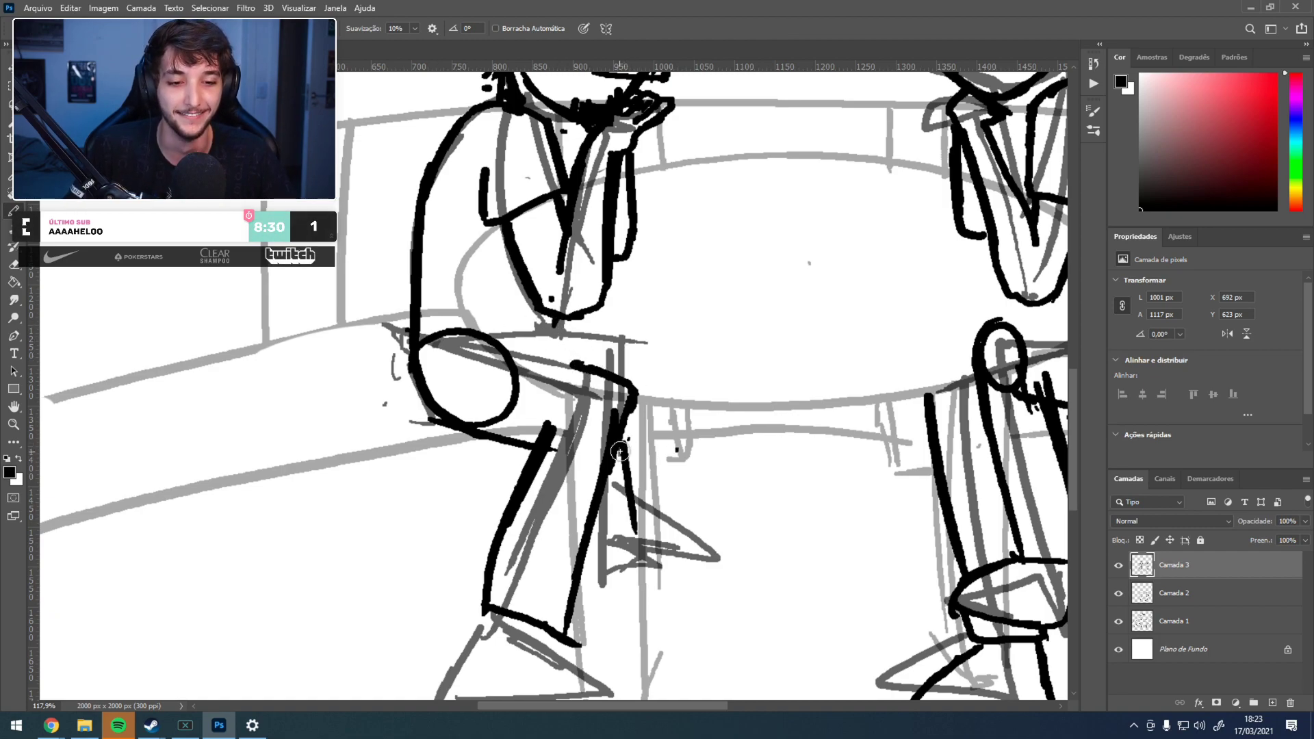
drag(634, 580, 635, 455)
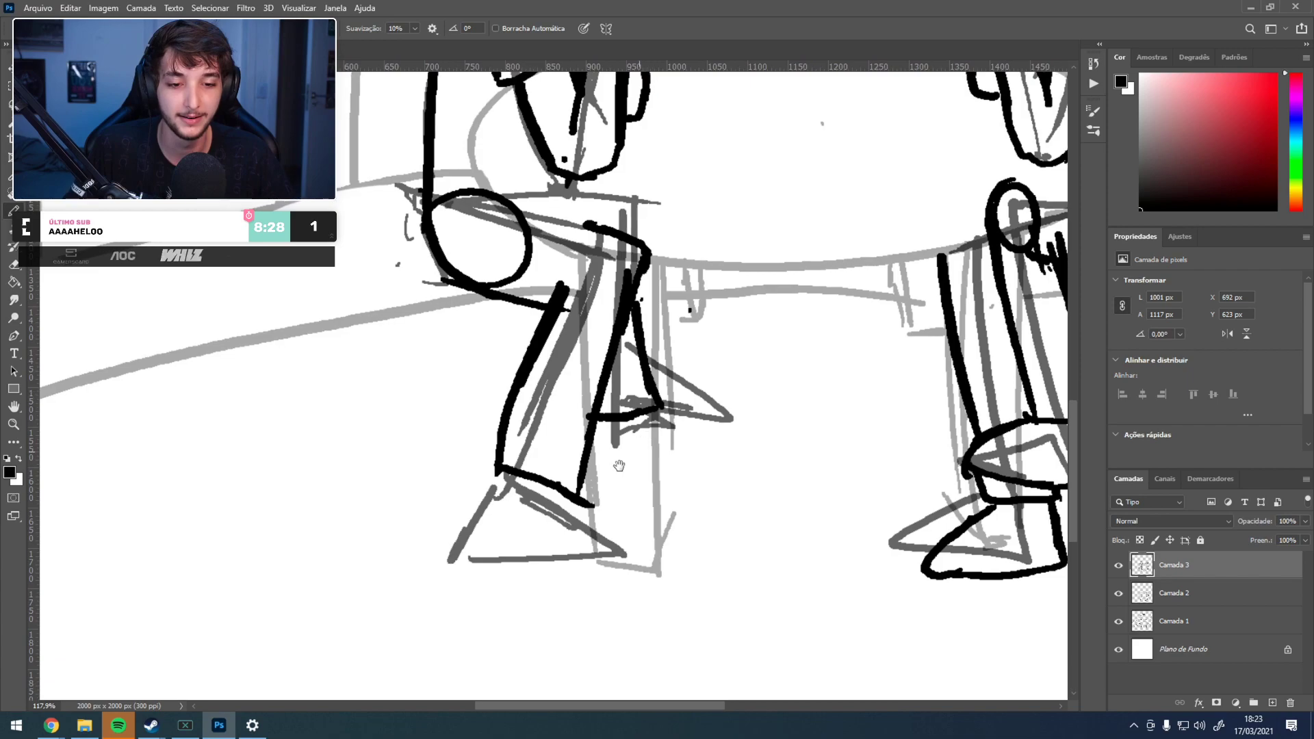
- Draw the left figure's two pointed shoes below the trouser cuffs
drag(602, 591, 637, 572)
drag(582, 505, 624, 557)
mouse_move(644, 419)
mouse_down()
mouse_move(739, 469)
mouse_move(719, 482)
mouse_up()
mouse_move(669, 429)
mouse_down()
mouse_move(686, 444)
mouse_move(669, 489)
mouse_move(603, 429)
mouse_move(600, 477)
mouse_up()
key(ctrl+z)
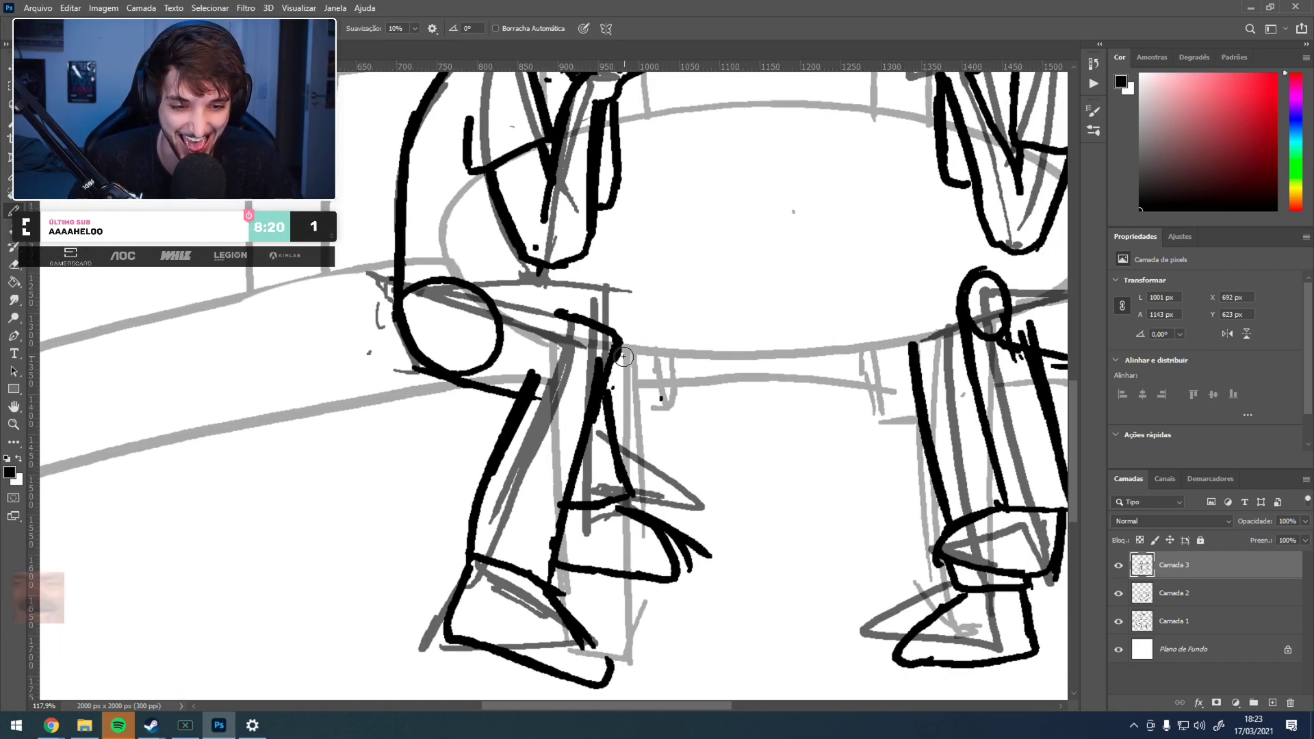
mouse_move(596, 280)
mouse_down()
mouse_move(589, 363)
mouse_move(547, 438)
mouse_move(417, 411)
mouse_move(477, 464)
mouse_move(463, 455)
mouse_up()
mouse_move(564, 484)
mouse_down()
mouse_move(712, 489)
mouse_move(608, 428)
mouse_move(696, 446)
mouse_move(576, 418)
mouse_move(584, 443)
mouse_move(533, 476)
mouse_move(642, 428)
mouse_move(742, 441)
mouse_move(714, 521)
mouse_up()
key(ctrl+z)
key(ctrl+z)
key(ctrl+z)
key(ctrl+z)
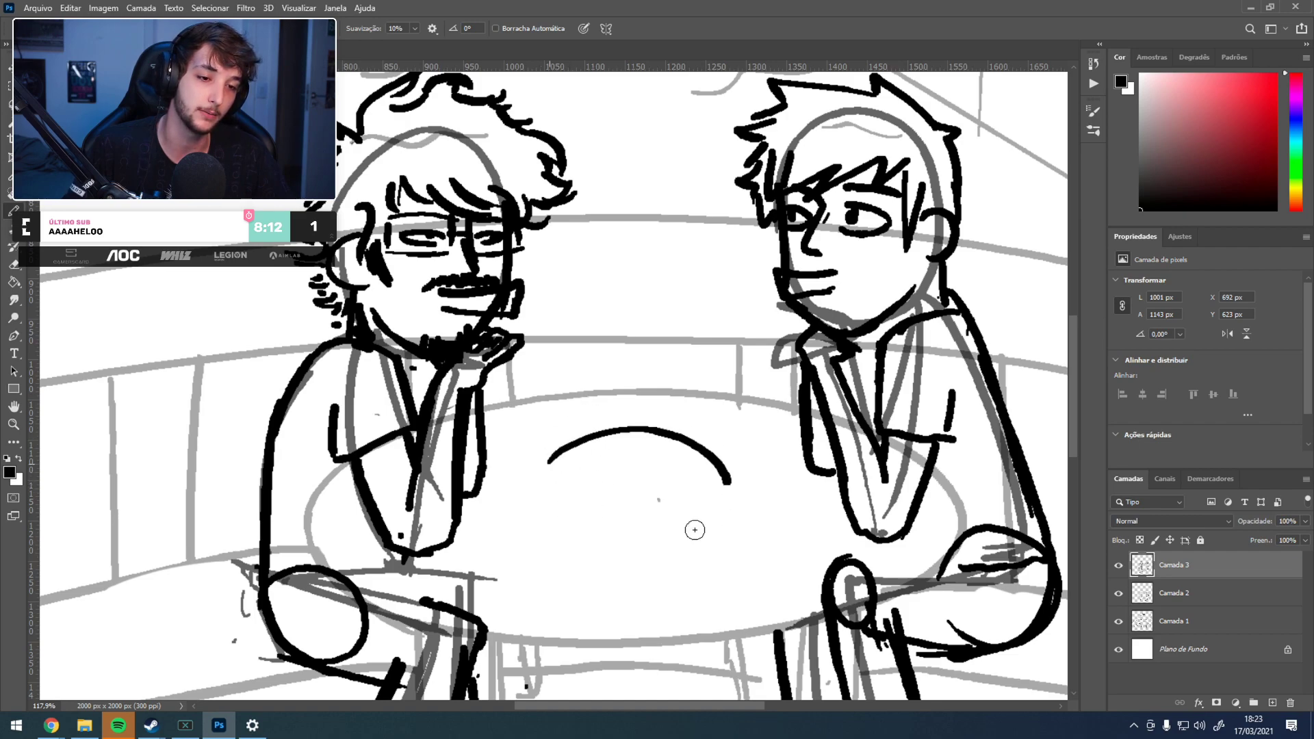
key(ctrl+z)
- Draw an oval plate of tangled spaghetti with an inner rim on the table, plus one strand linking both figures' mouths
drag(559, 464, 735, 520)
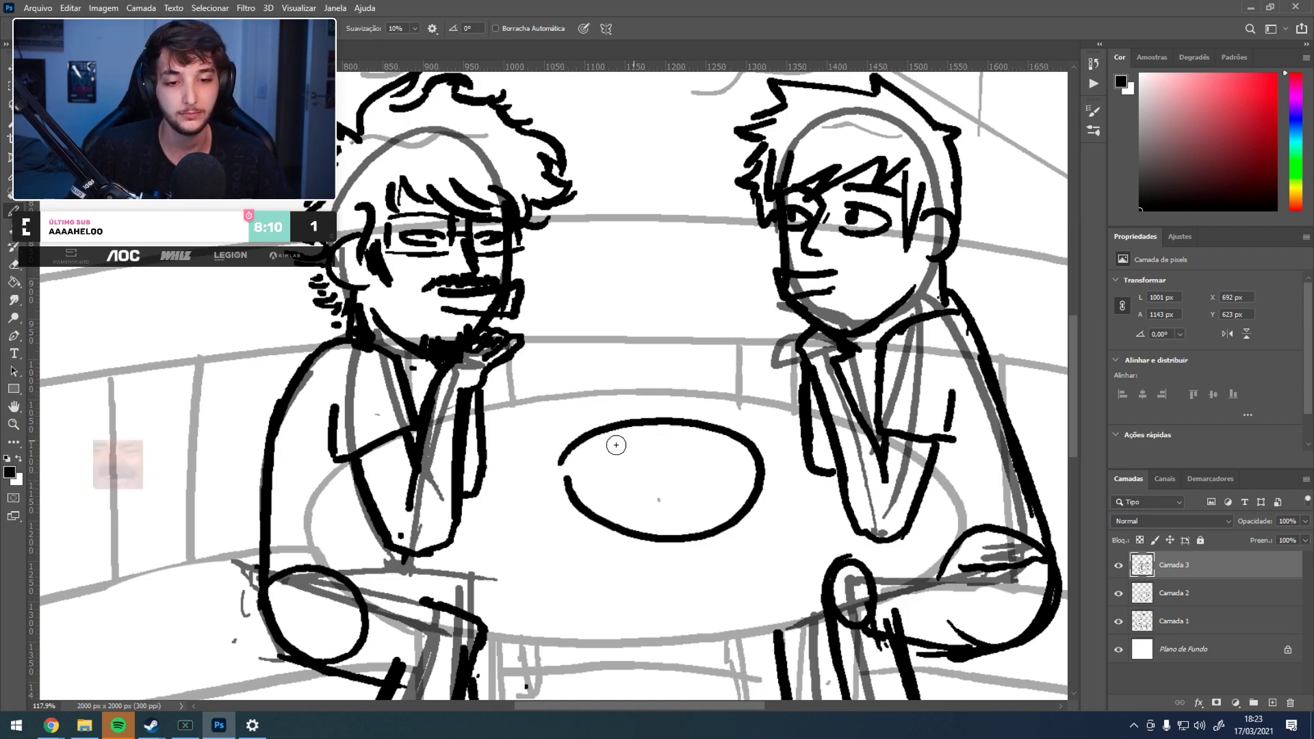
mouse_move(578, 465)
mouse_down()
mouse_move(644, 439)
mouse_move(621, 510)
mouse_move(715, 446)
mouse_move(591, 491)
mouse_move(663, 454)
mouse_move(625, 438)
mouse_up()
key(ctrl+z)
key(ctrl+z)
key(ctrl+z)
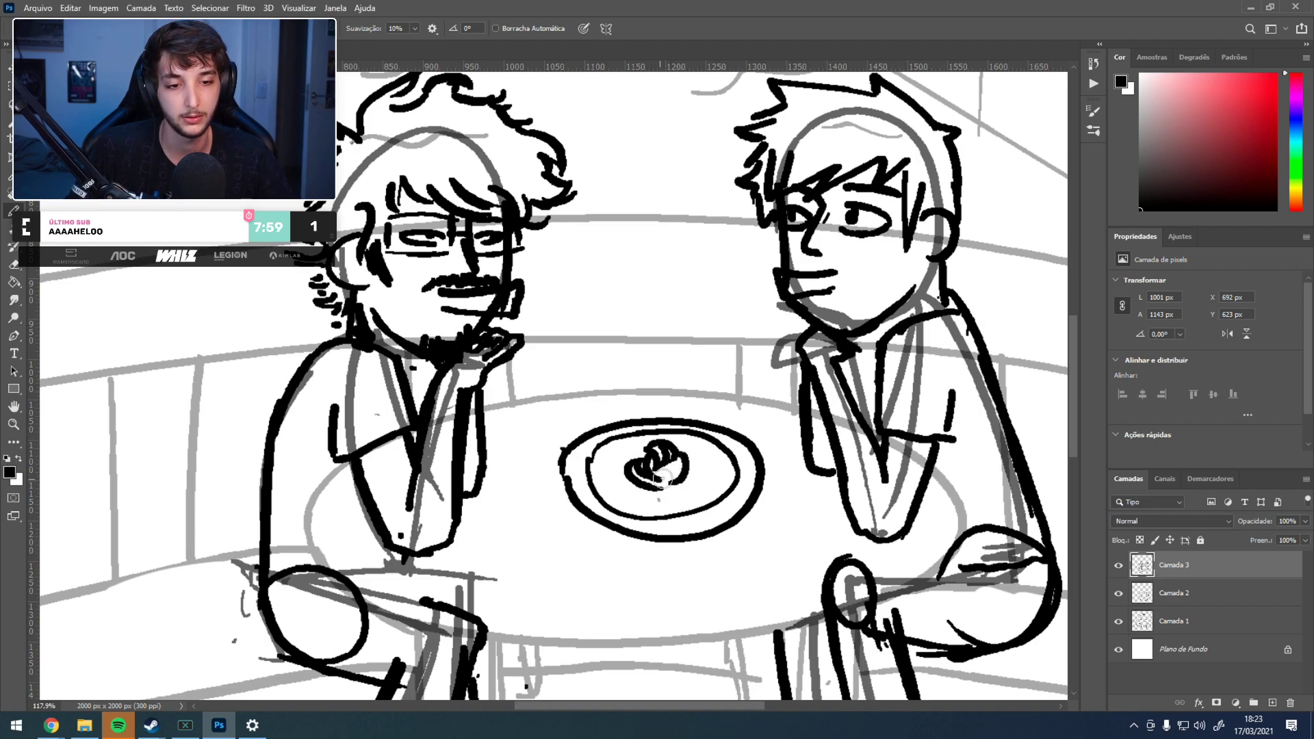
drag(704, 469, 676, 471)
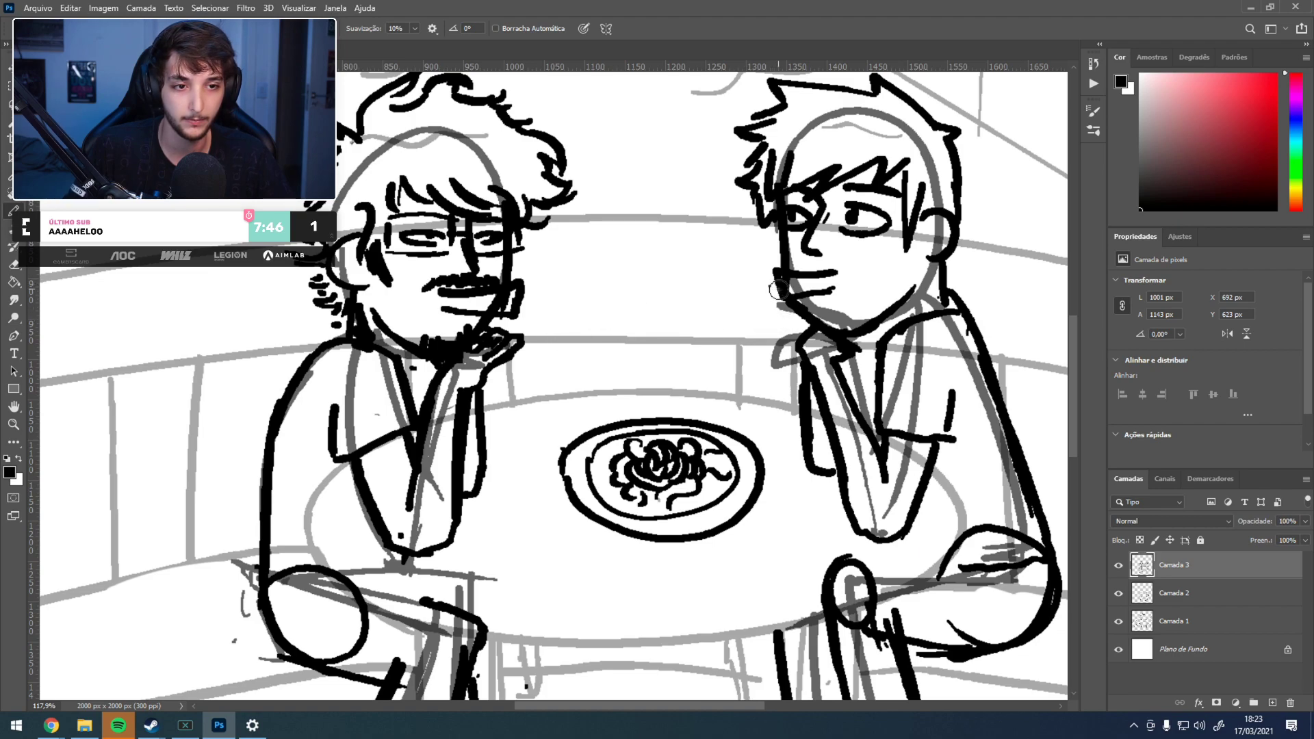
key(ctrl+z)
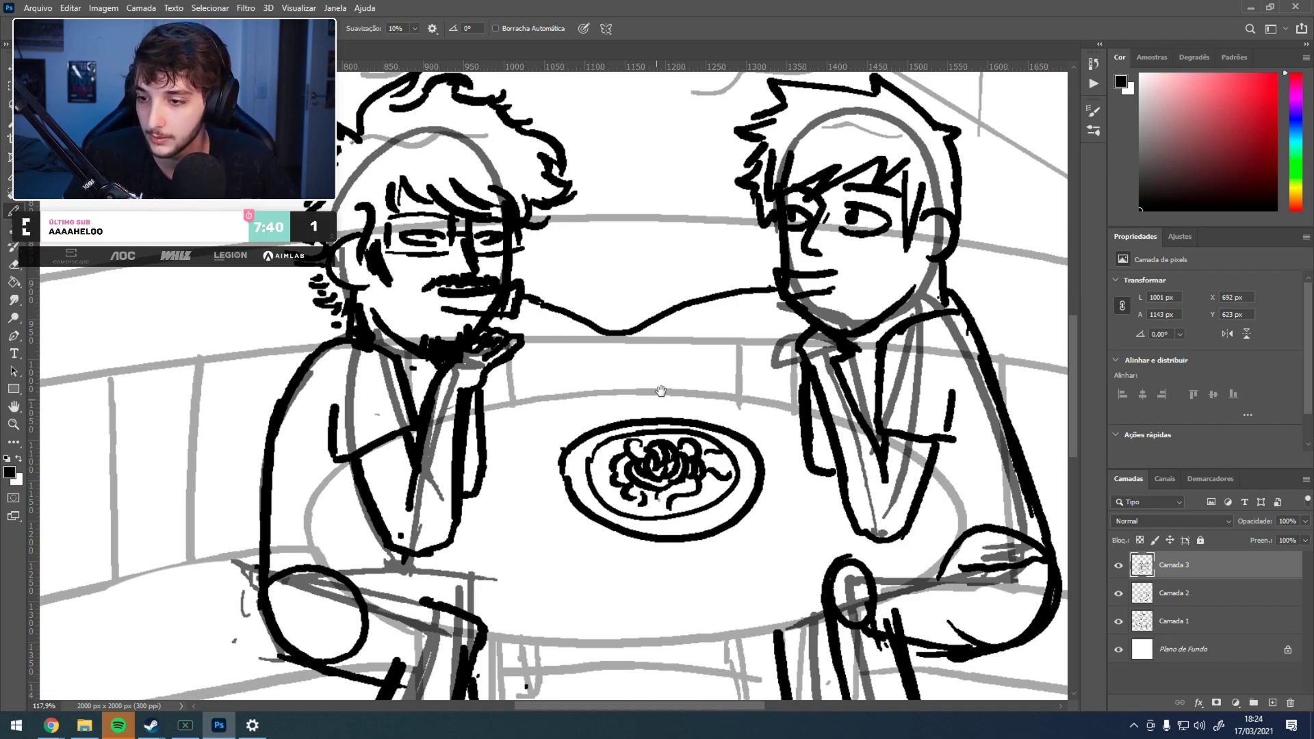
- Draw a small fork and knife on the table beside the plate, on the left figure's side
drag(624, 372, 622, 285)
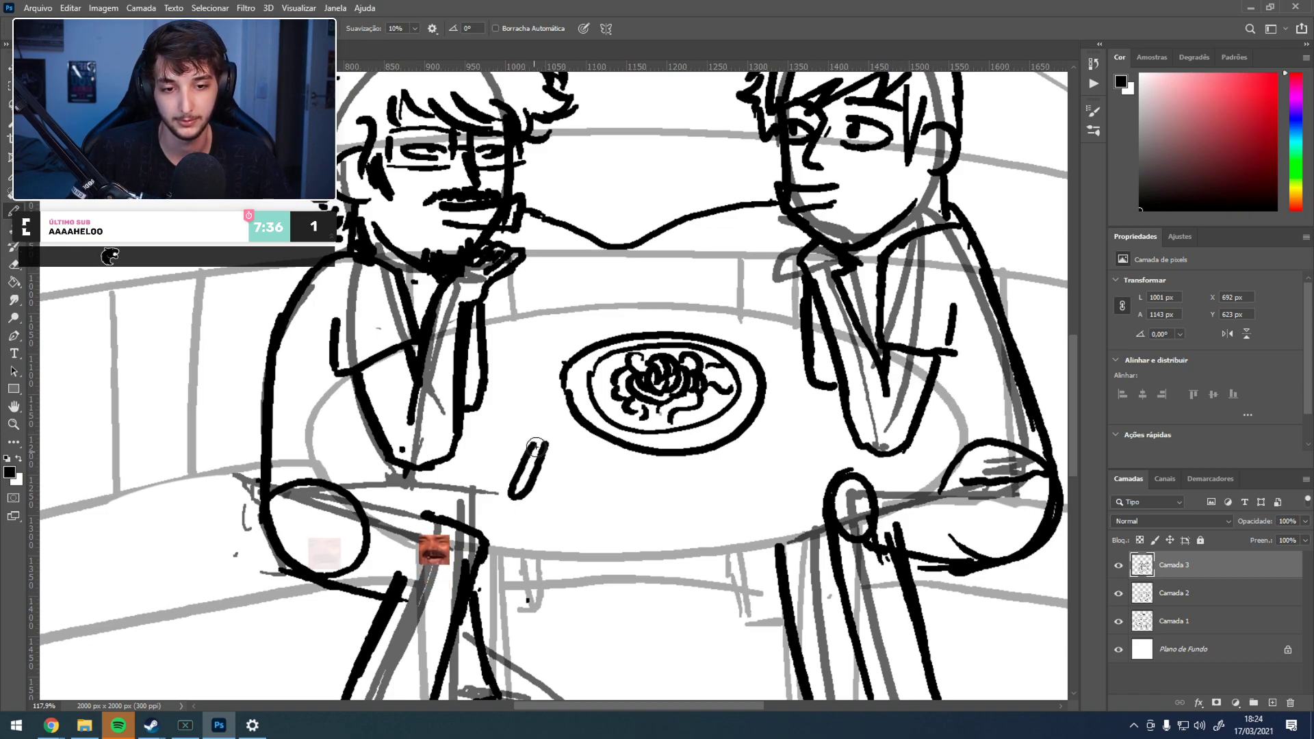
mouse_move(548, 443)
mouse_down()
mouse_move(559, 420)
mouse_move(551, 429)
mouse_move(538, 414)
mouse_up()
mouse_move(567, 491)
mouse_down()
mouse_move(575, 426)
mouse_move(567, 501)
mouse_up()
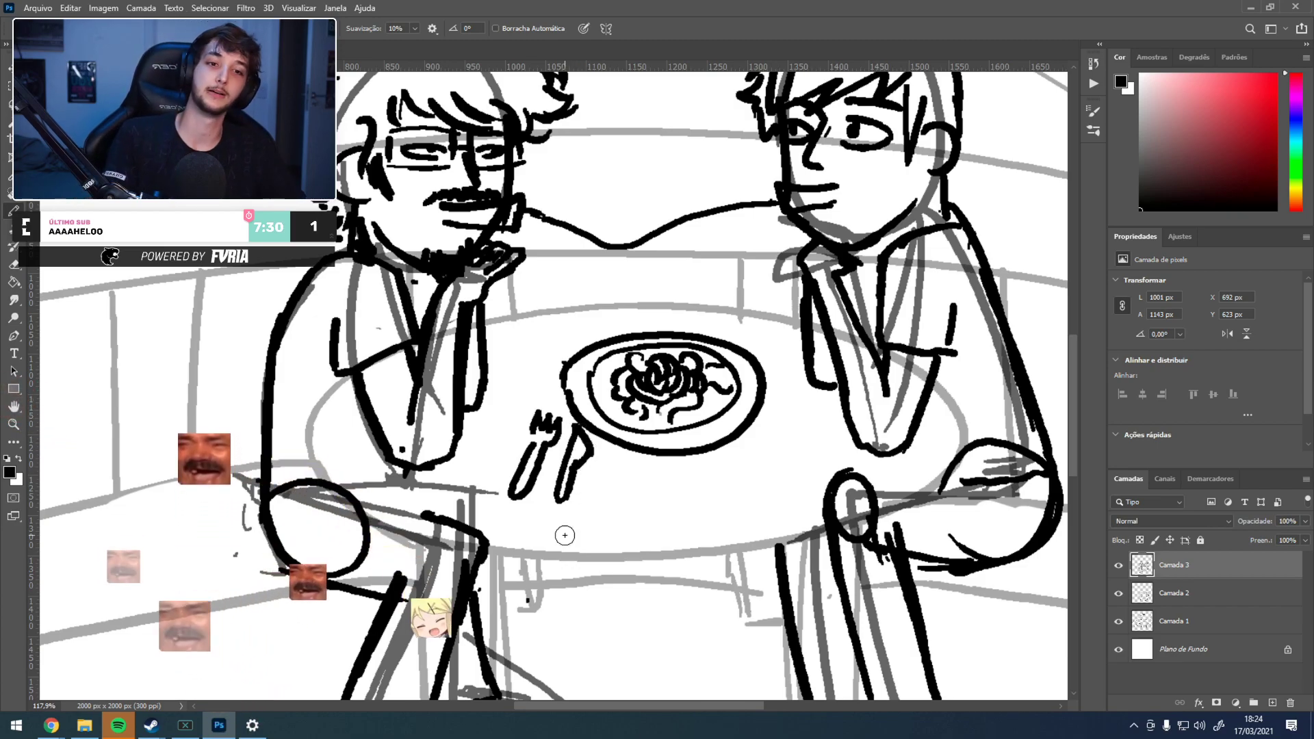
- Draw the left chair's tall rounded backrest behind the left figure, with an inner curve showing its thickness
scroll(452, 464, down, 4)
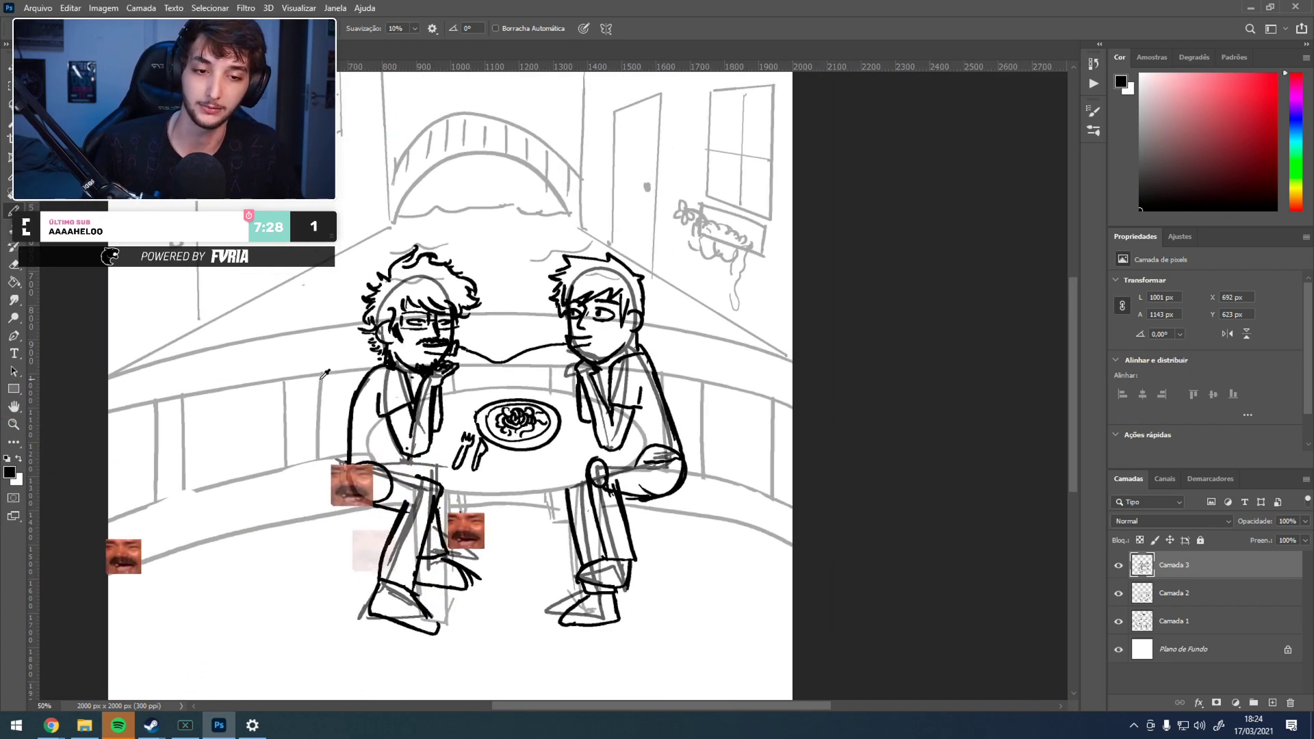
scroll(327, 375, up, 2)
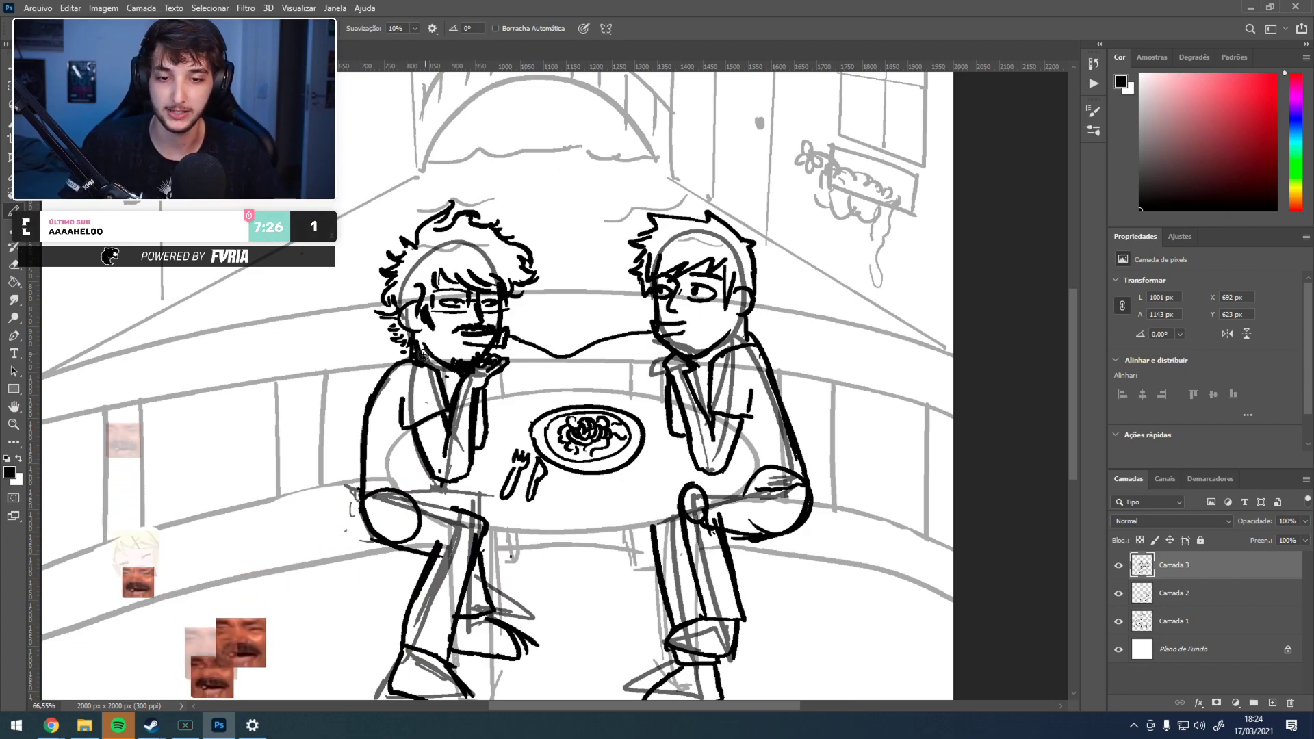
drag(424, 355, 519, 285)
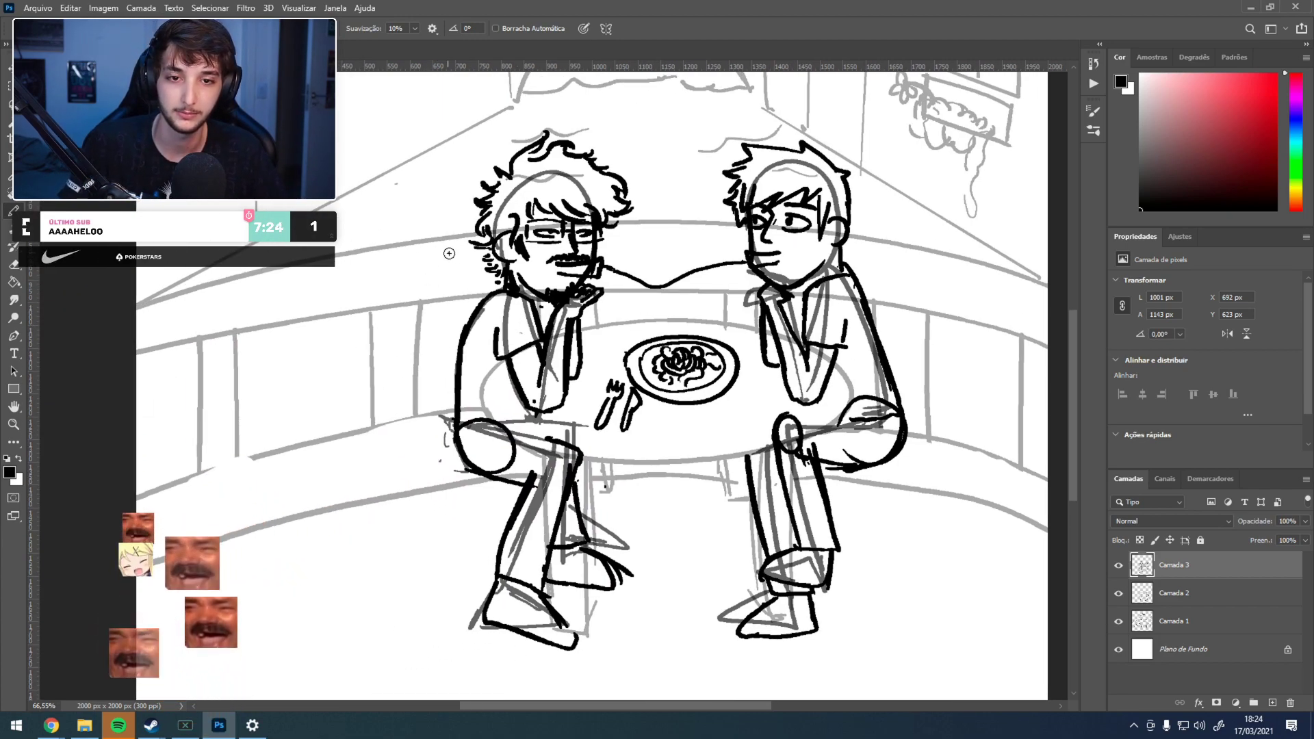
drag(459, 282, 413, 361)
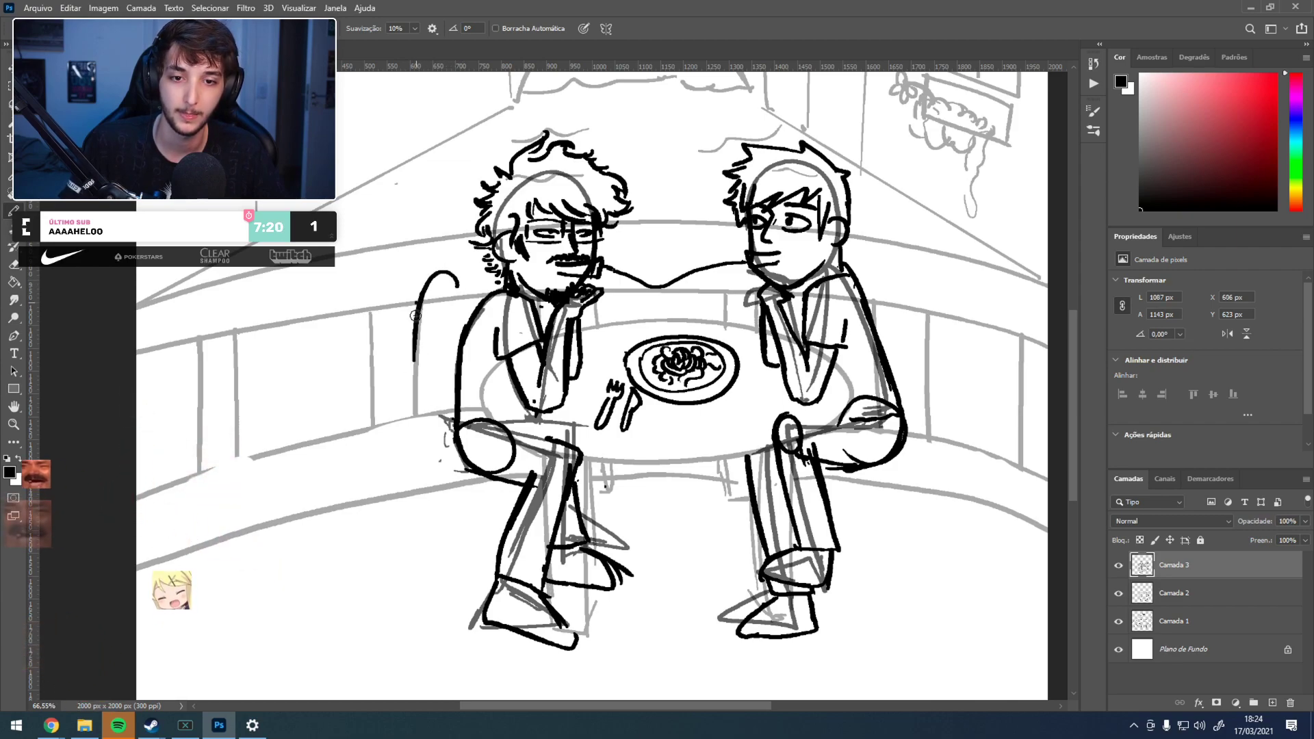
drag(416, 307, 440, 499)
mouse_move(453, 274)
mouse_down()
mouse_move(453, 344)
mouse_move(385, 352)
mouse_up()
key(ctrl+z)
mouse_move(443, 268)
mouse_down()
mouse_move(381, 372)
mouse_move(425, 503)
mouse_move(445, 518)
mouse_up()
drag(450, 333, 457, 367)
- Add the left chair's seat edge under the figure and its tapered rear and front legs
mouse_move(474, 471)
mouse_down()
mouse_move(433, 501)
mouse_move(510, 528)
mouse_up()
drag(434, 510, 419, 562)
mouse_move(431, 511)
mouse_down()
mouse_move(404, 613)
mouse_move(451, 527)
mouse_up()
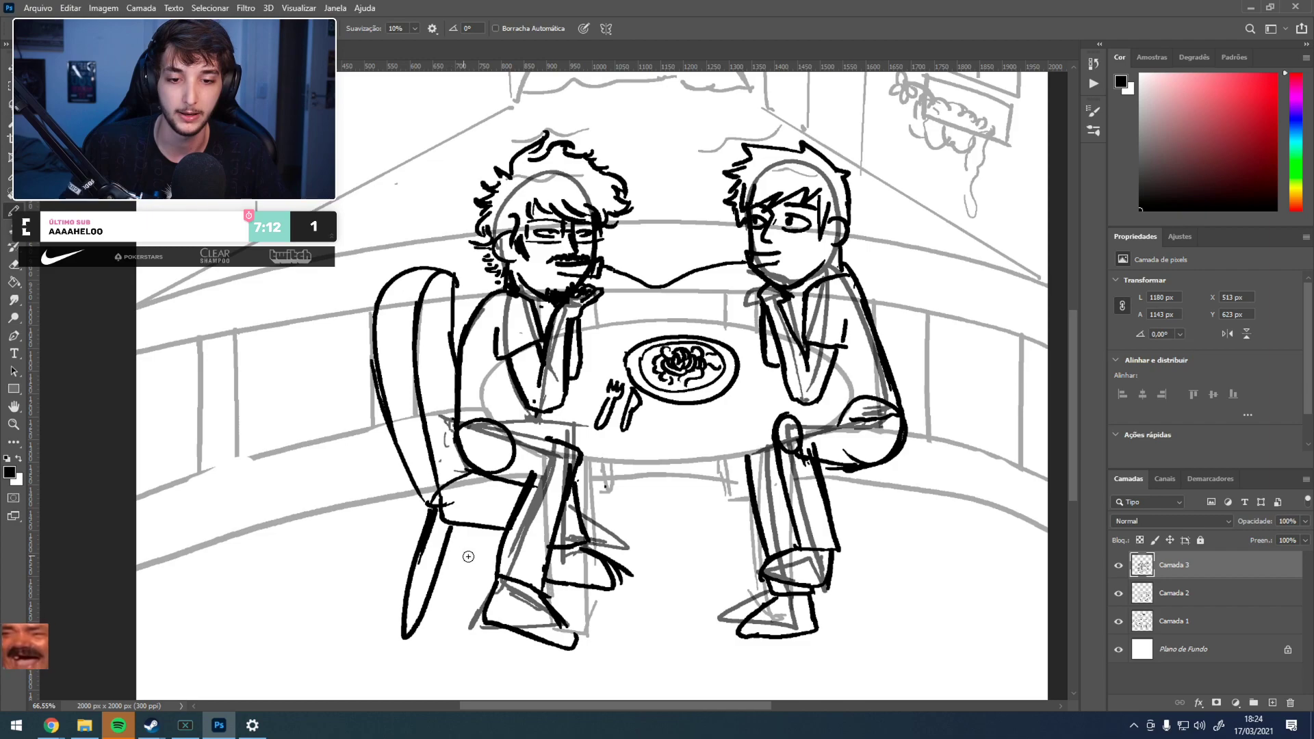
drag(660, 441, 525, 423)
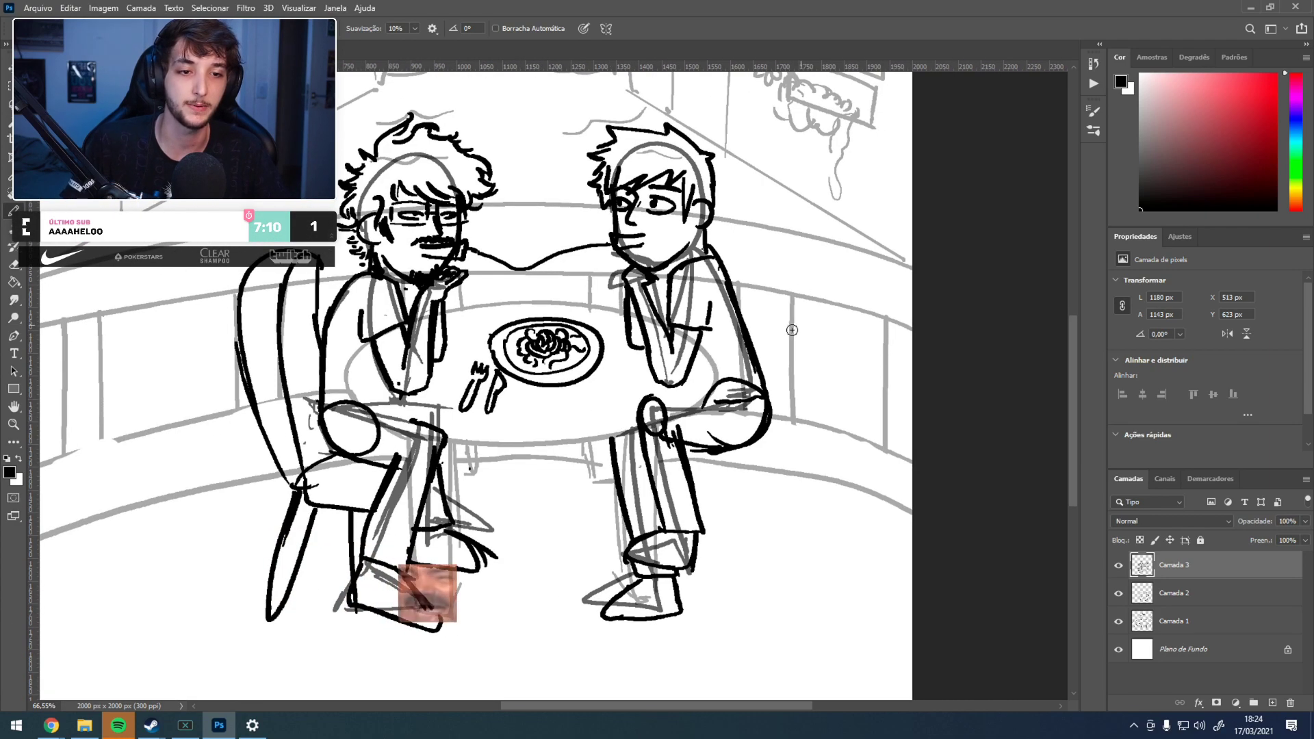
drag(783, 250, 763, 414)
key(ctrl+z)
mouse_move(753, 282)
mouse_down()
mouse_move(836, 287)
mouse_move(811, 438)
mouse_up()
key(ctrl+z)
- Draw the right figure's chair with a double-curved rounded backrest, a seat edge and a thick rounded leg
drag(759, 239, 773, 432)
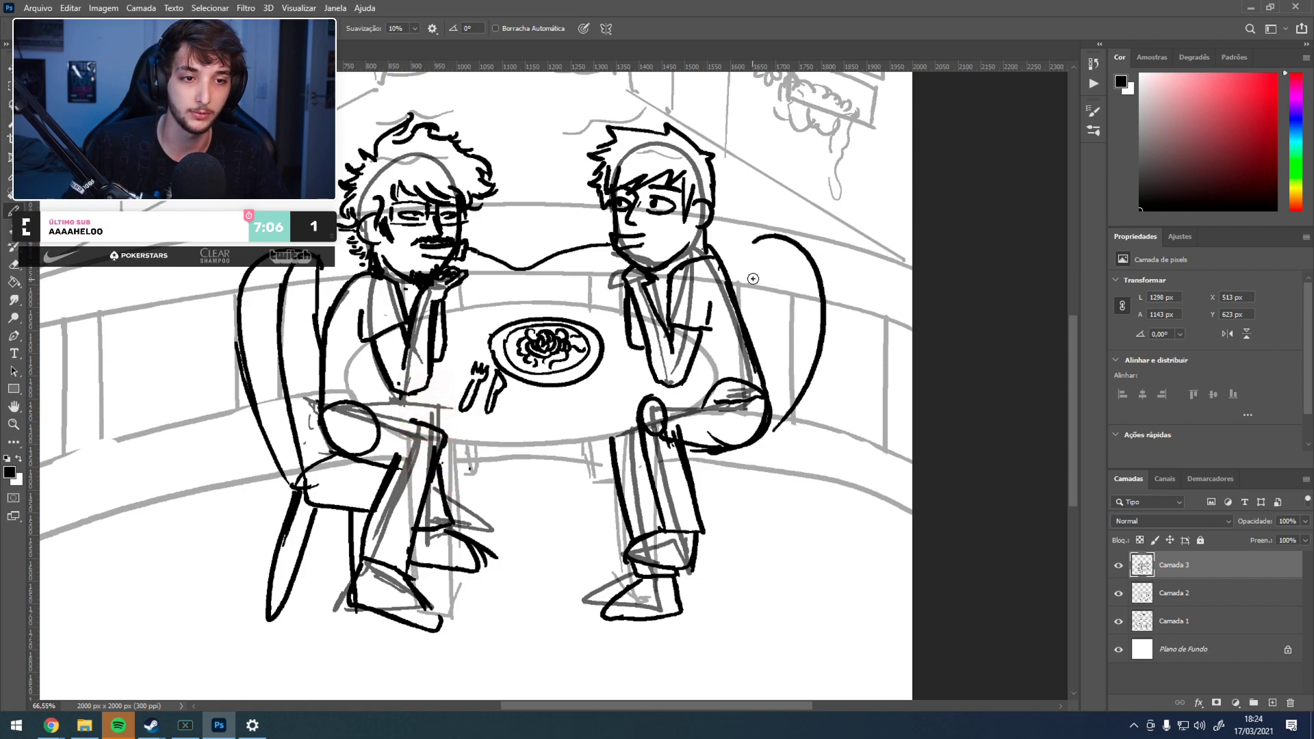
drag(742, 304, 766, 411)
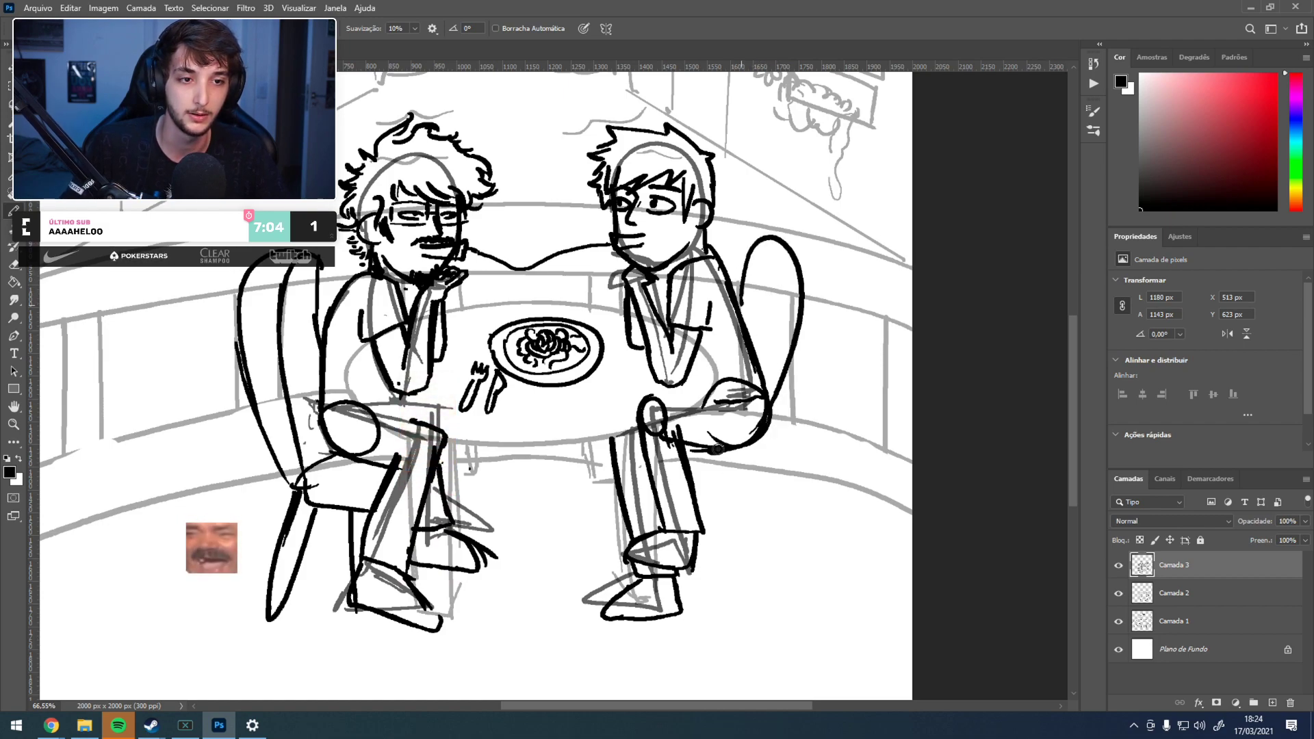
mouse_move(767, 229)
mouse_down()
mouse_move(839, 380)
mouse_move(826, 332)
mouse_move(764, 458)
mouse_move(790, 439)
mouse_move(750, 478)
mouse_up()
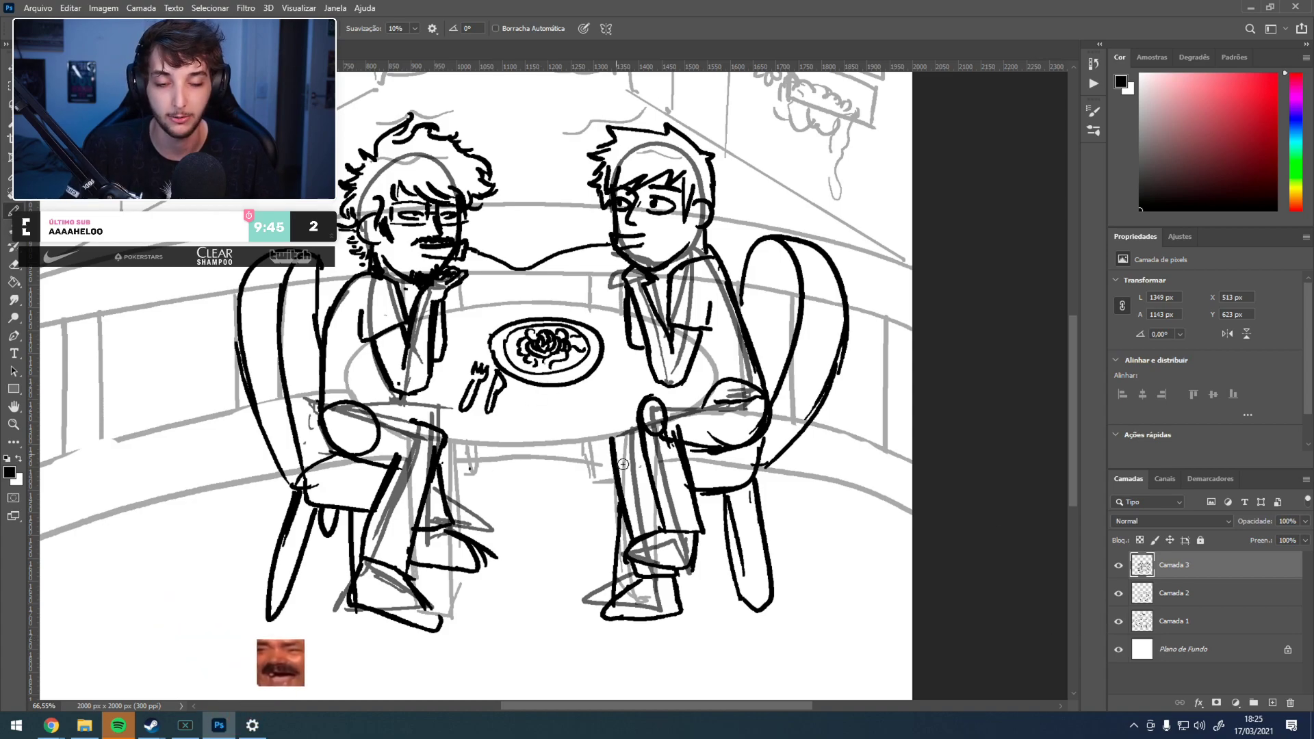
- Erase the left figure's hip circle and the overlapping circle lines at the right figure's knee and hip
key(e)
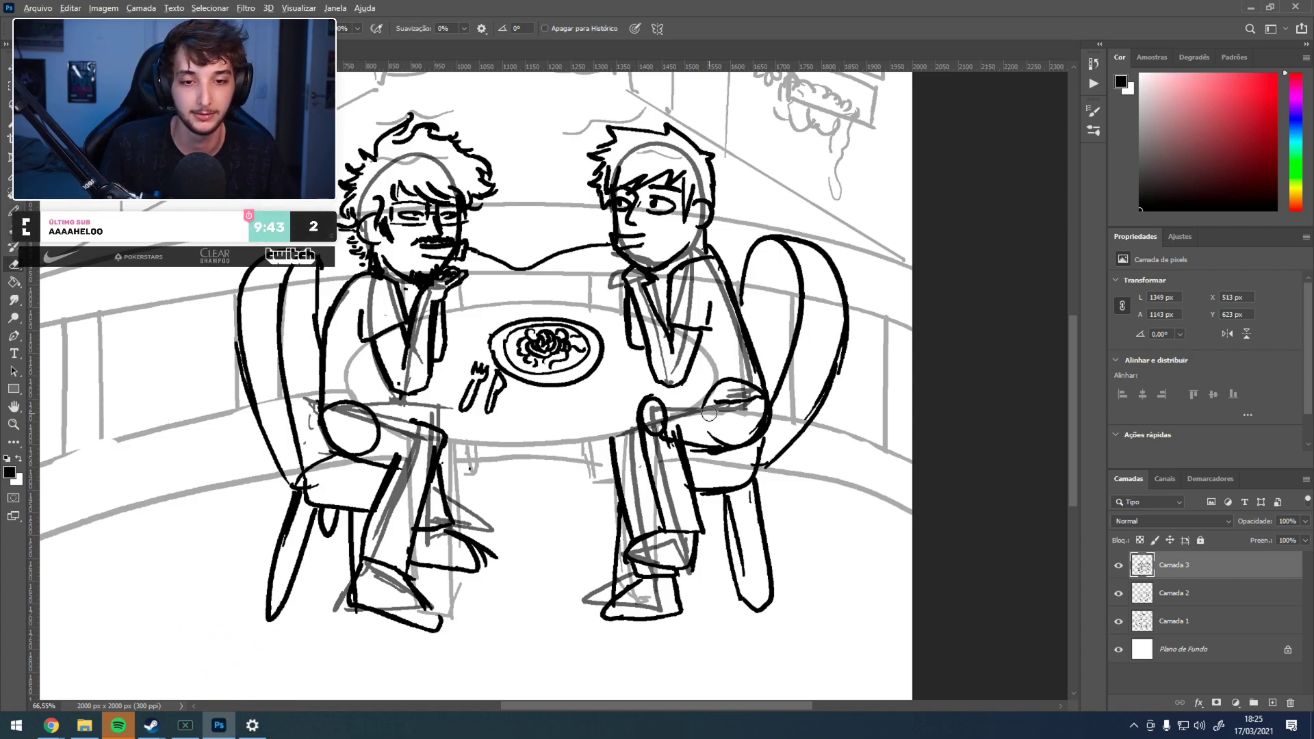
scroll(712, 416, up, 2)
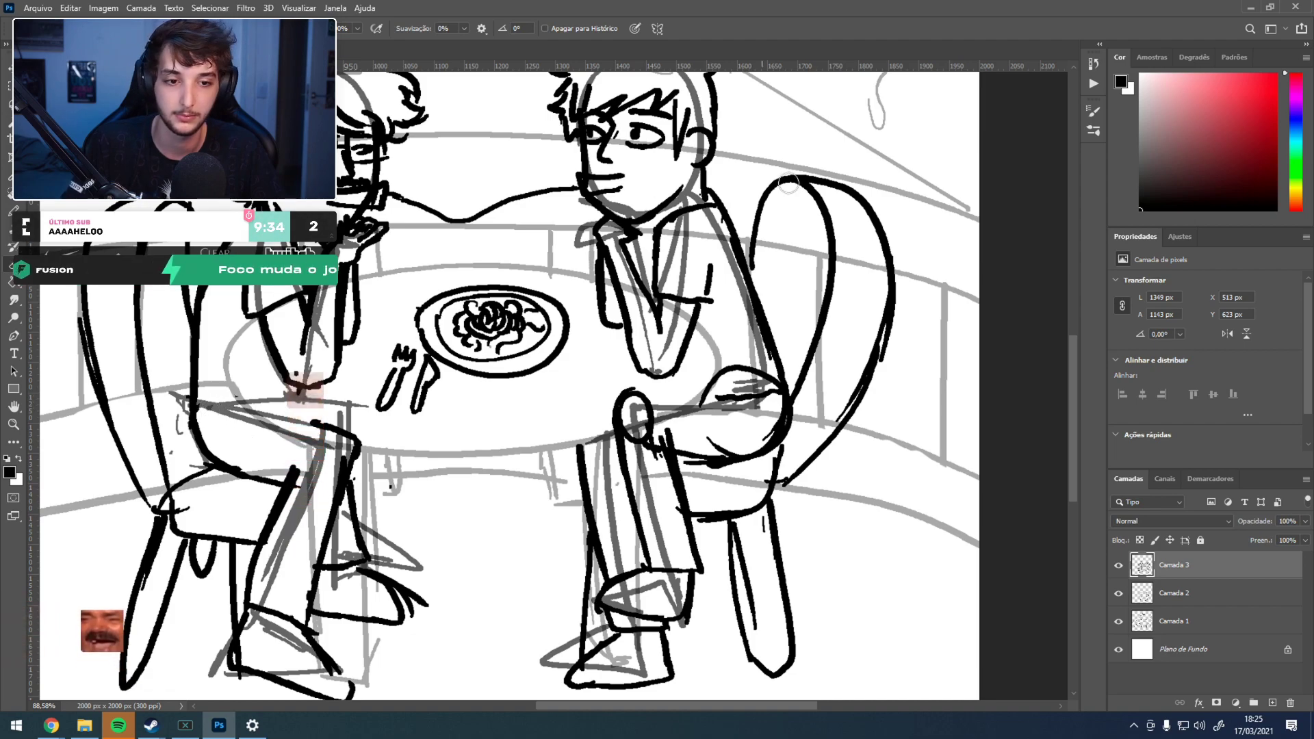
drag(649, 426, 638, 430)
mouse_move(702, 402)
mouse_down()
mouse_move(720, 378)
mouse_move(753, 374)
mouse_up()
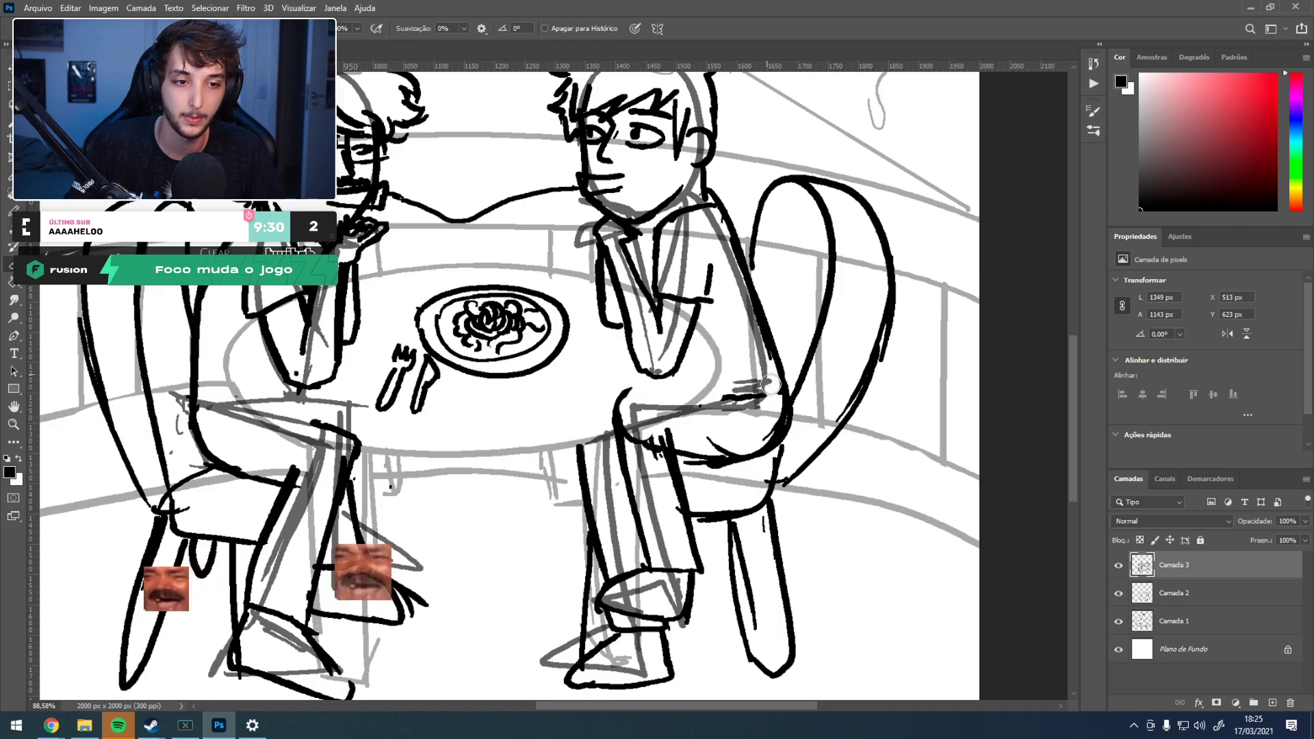
- Set the opacity of the figure sketch layer Camada 2 to 0%
mouse_move(537, 236)
mouse_down()
mouse_move(619, 304)
mouse_move(672, 426)
mouse_up()
mouse_move(654, 185)
mouse_down()
mouse_move(616, 315)
mouse_move(782, 333)
mouse_move(778, 315)
mouse_up()
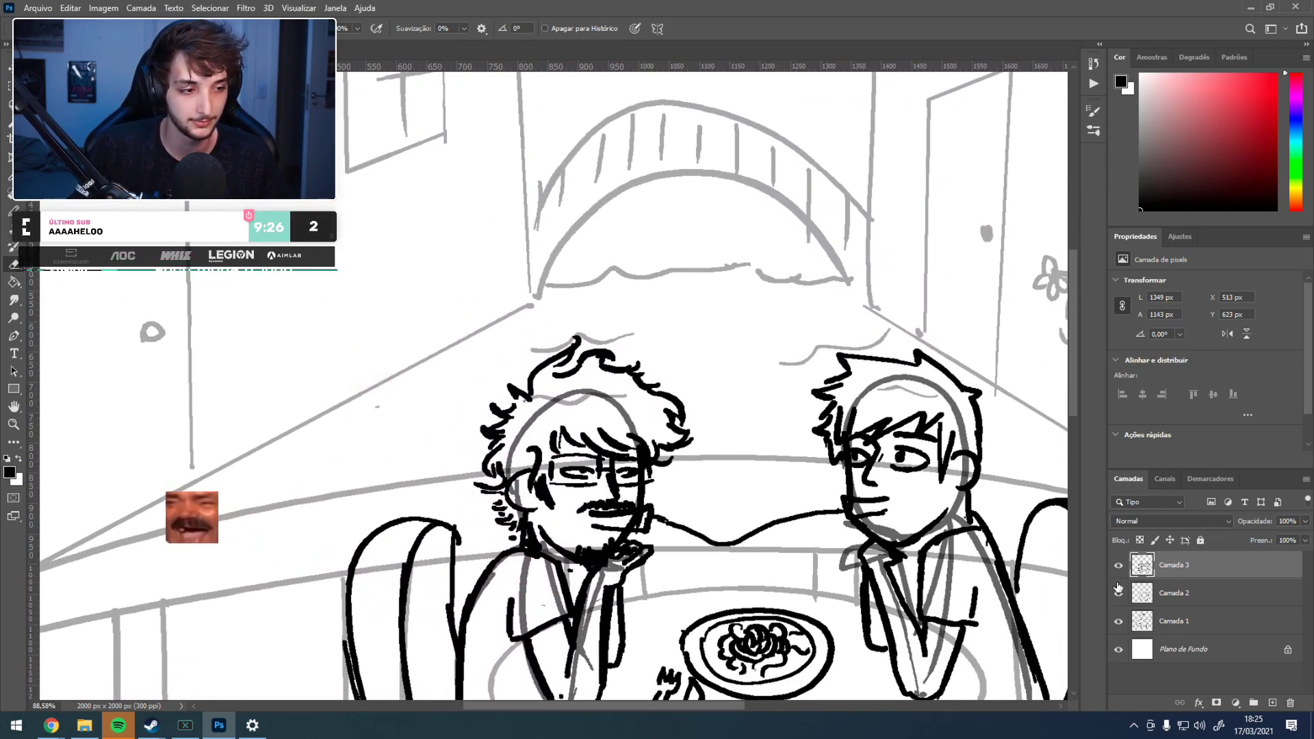
click(1225, 593)
click(1305, 521)
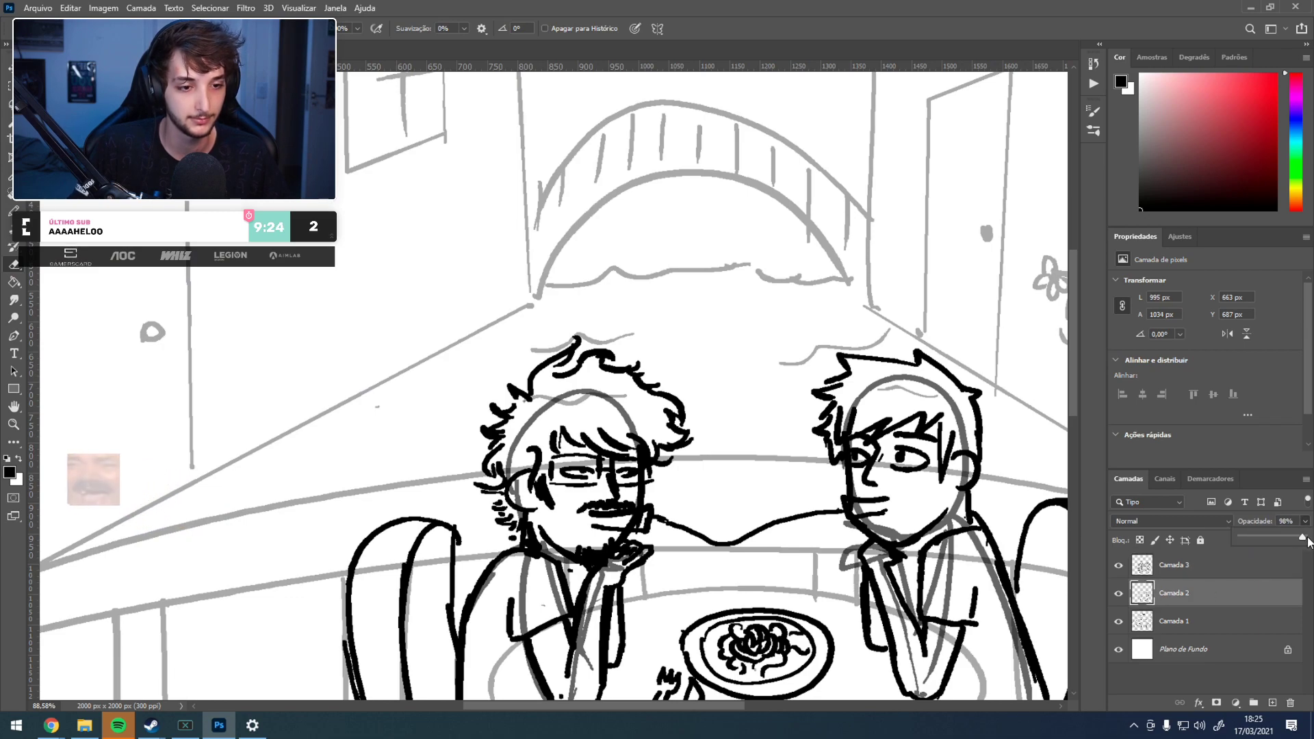
drag(1277, 537, 1304, 537)
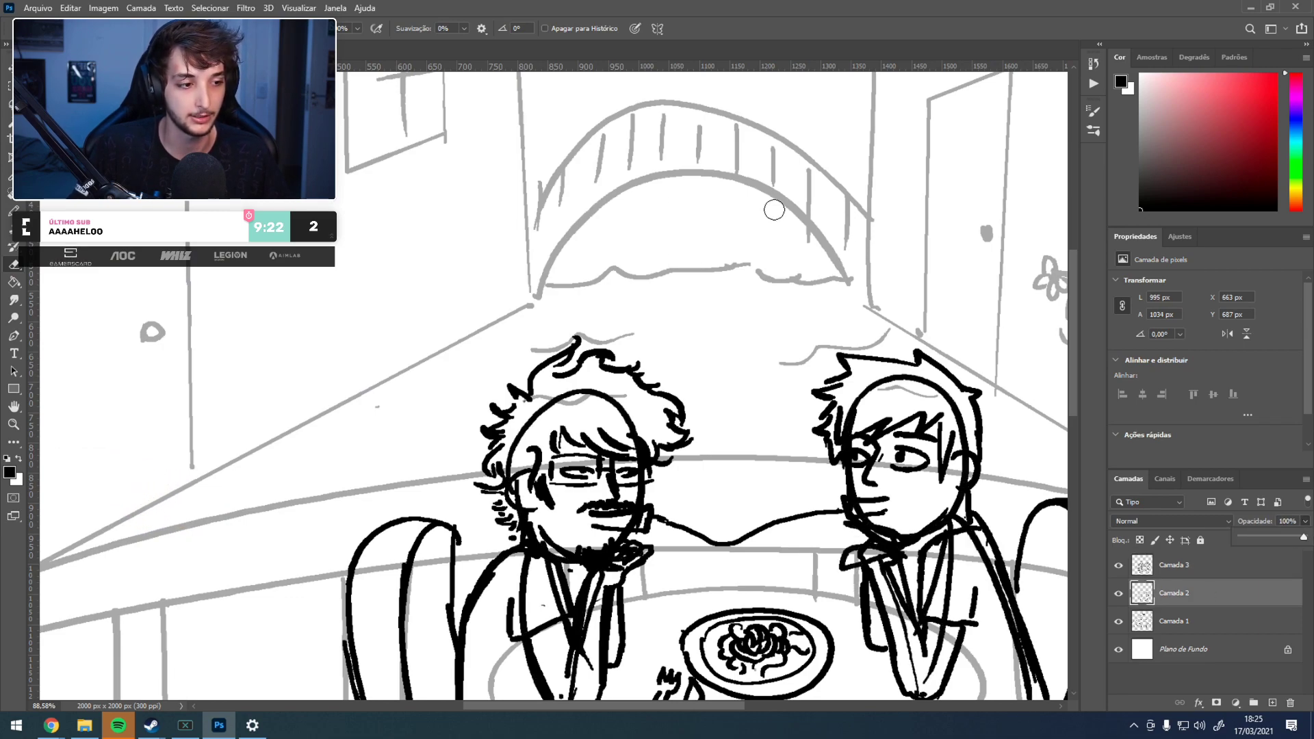
drag(1243, 534, 1198, 548)
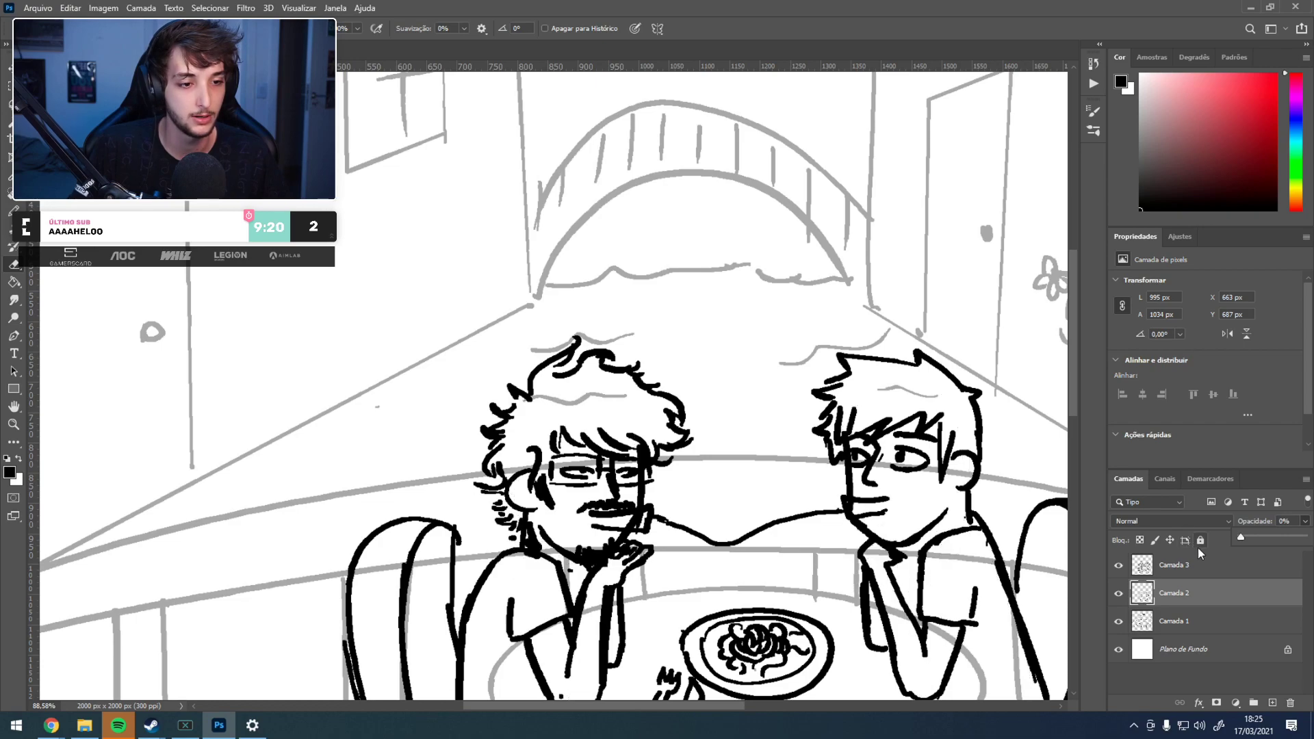
- Set the opacity of the background layer Camada 1 to 100%
click(1206, 630)
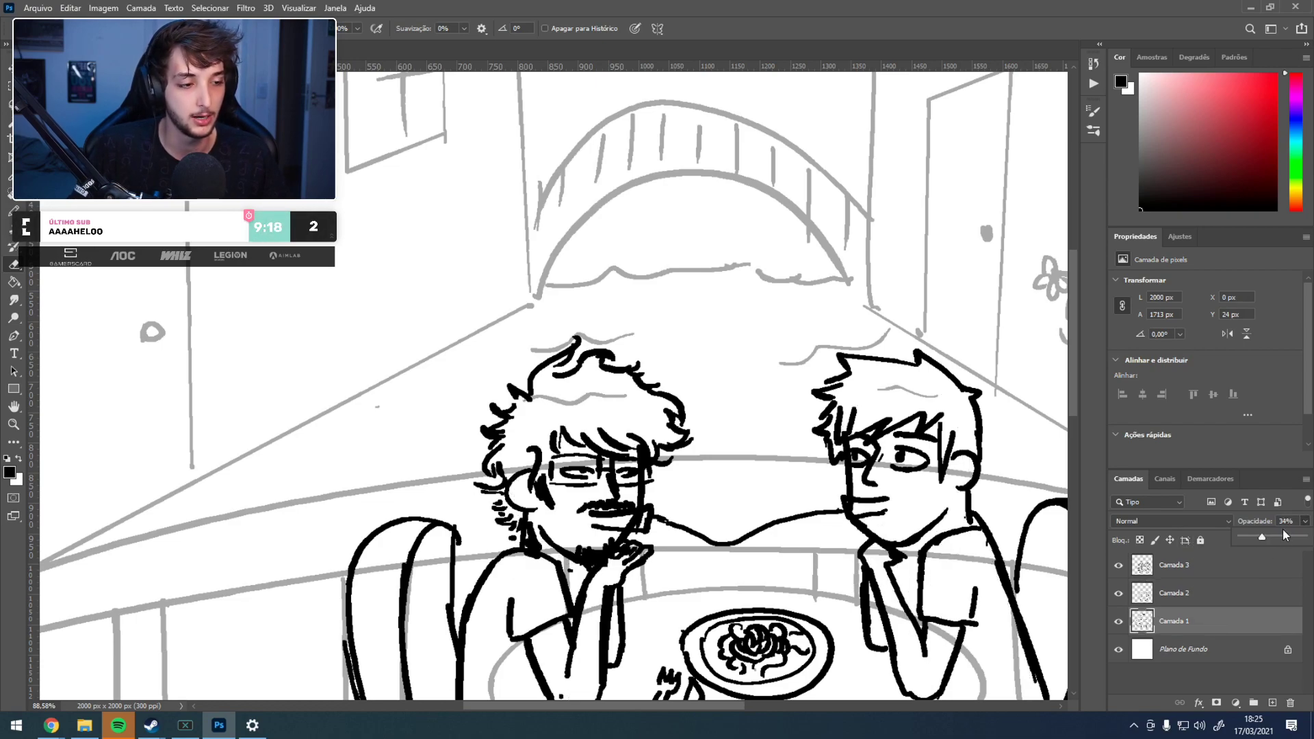
drag(1286, 536, 1304, 537)
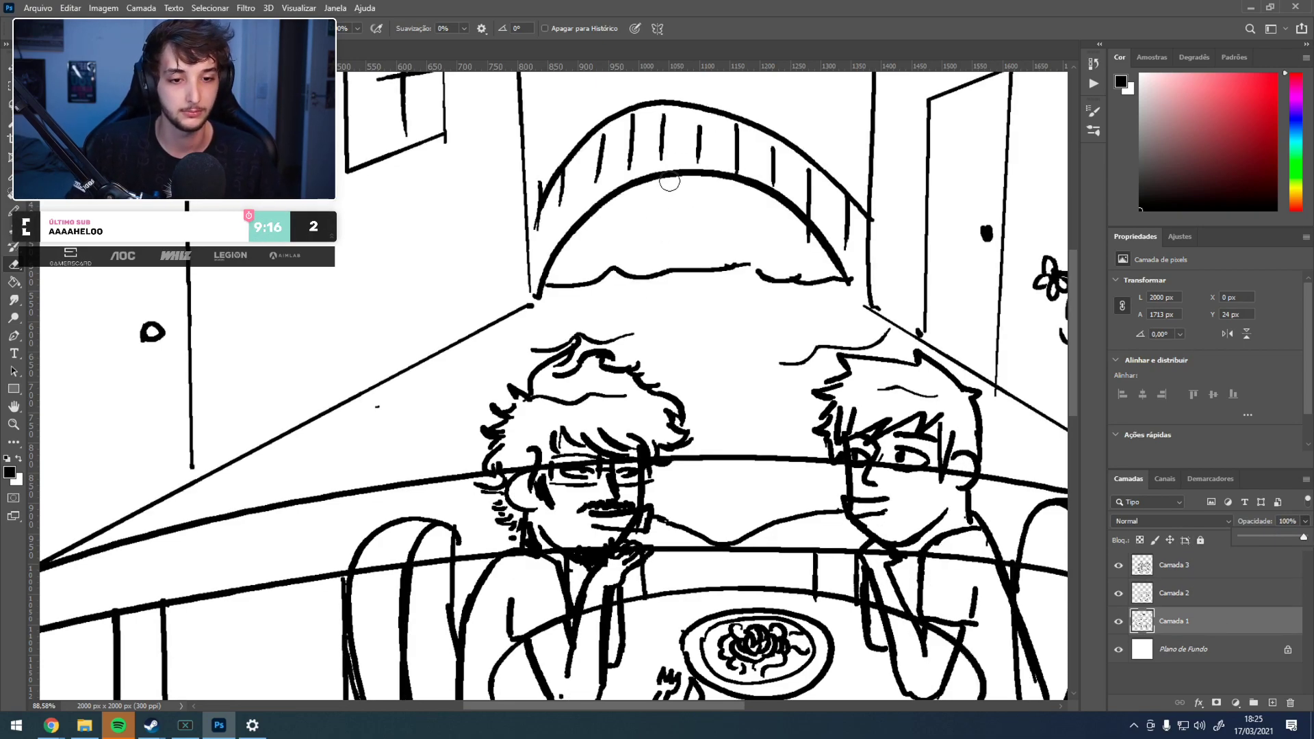
scroll(500, 533, up, 9)
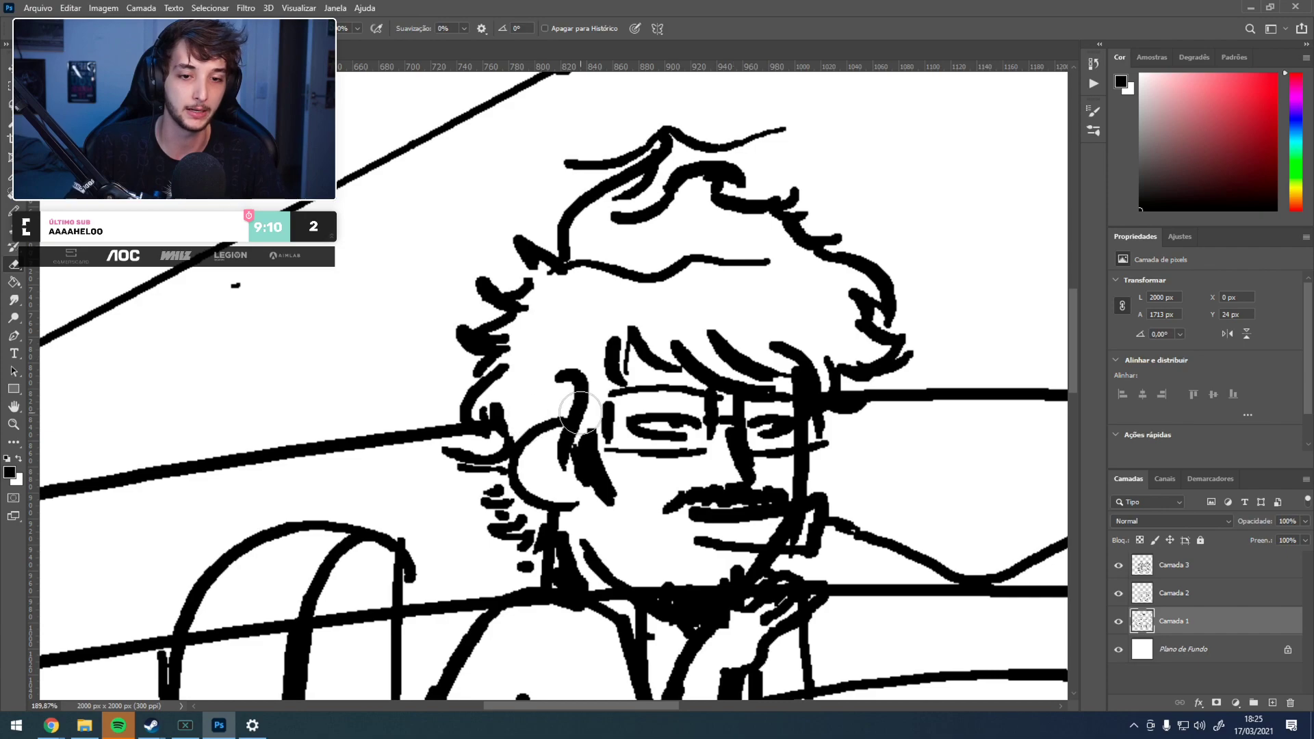
- Erase the background railing and floor lines crossing the left figure's body and chair on Camada 1, undoing the stray erasure under the table
scroll(572, 406, down, 2)
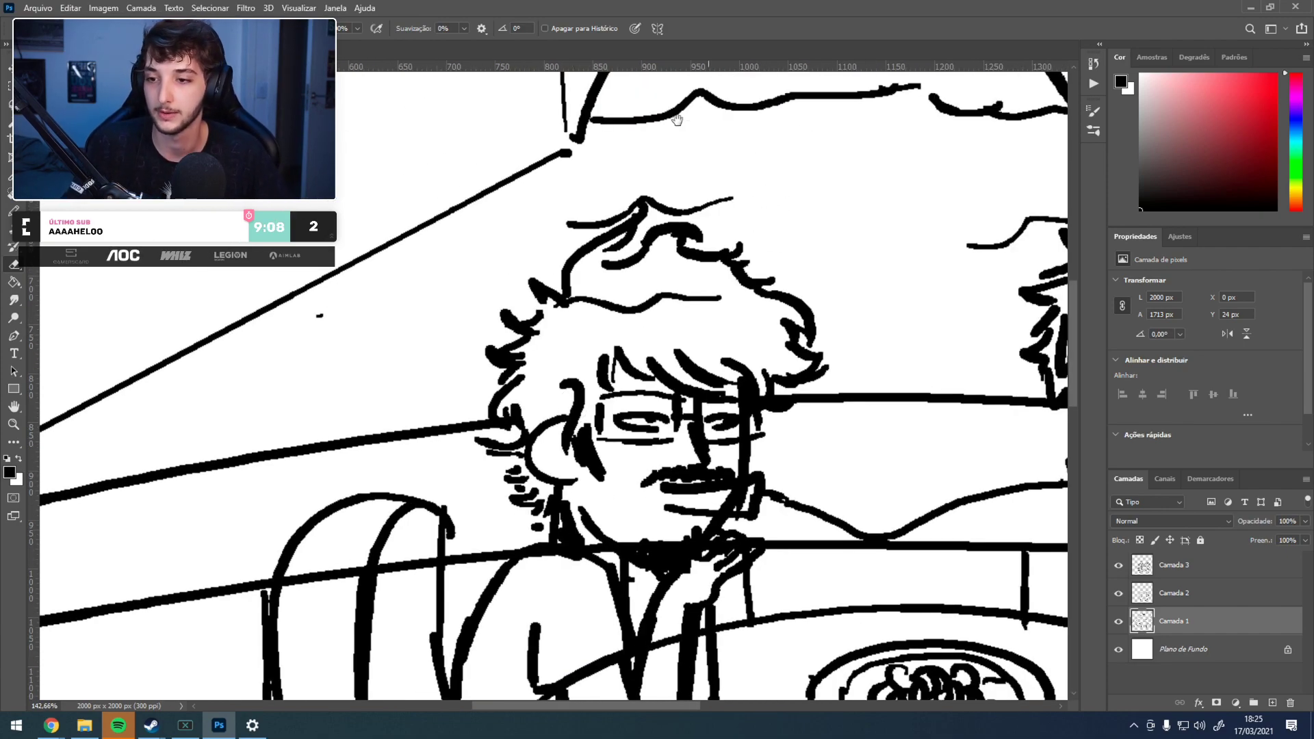
drag(790, 245, 800, 110)
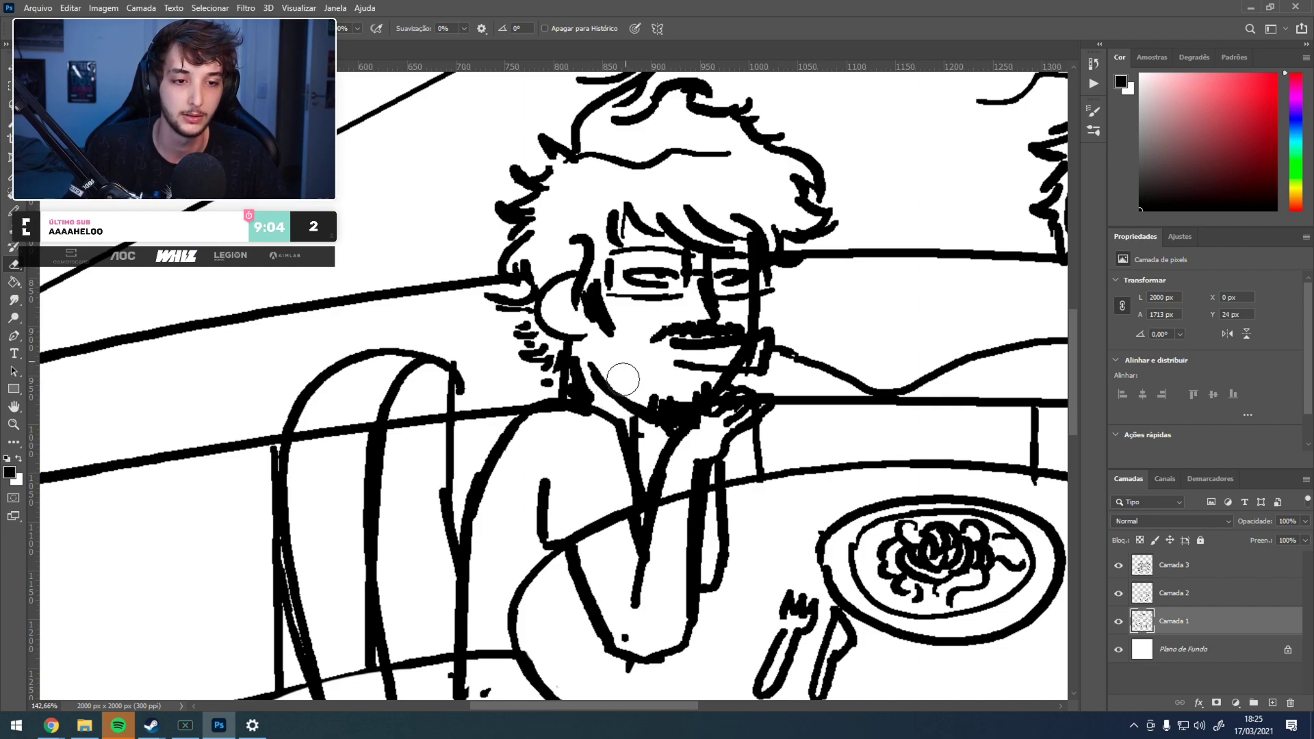
drag(607, 346, 658, 179)
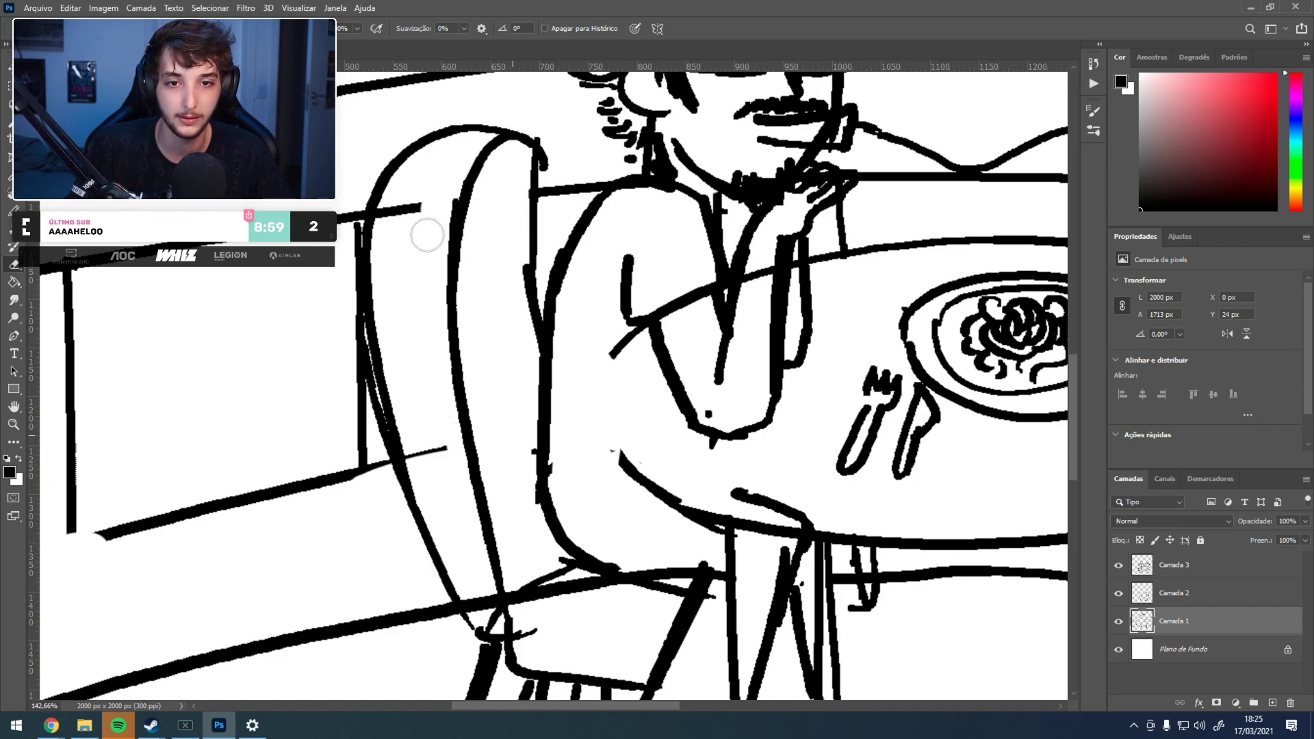
mouse_move(486, 567)
mouse_down()
mouse_move(513, 621)
mouse_move(547, 568)
mouse_move(647, 610)
mouse_up()
drag(569, 624, 607, 400)
mouse_move(681, 347)
mouse_down()
mouse_move(773, 362)
mouse_move(763, 318)
mouse_move(747, 327)
mouse_up()
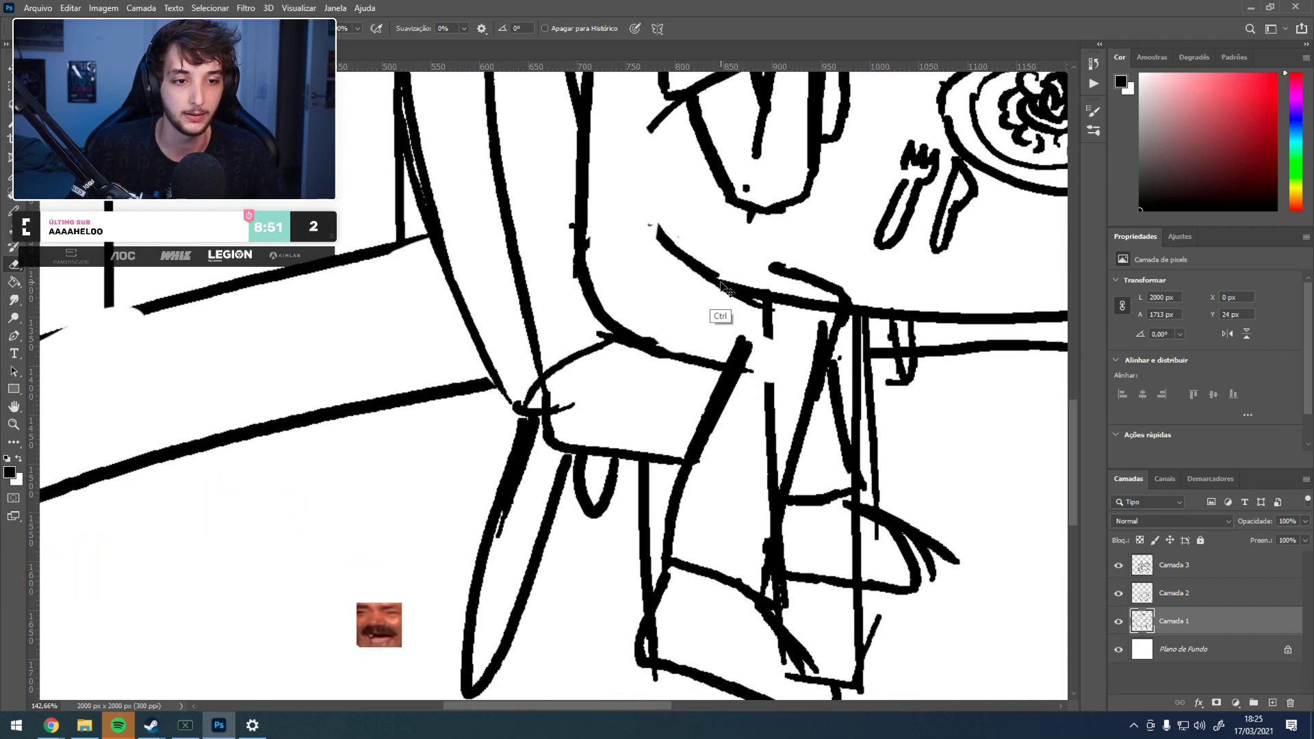
key(ctrl+z)
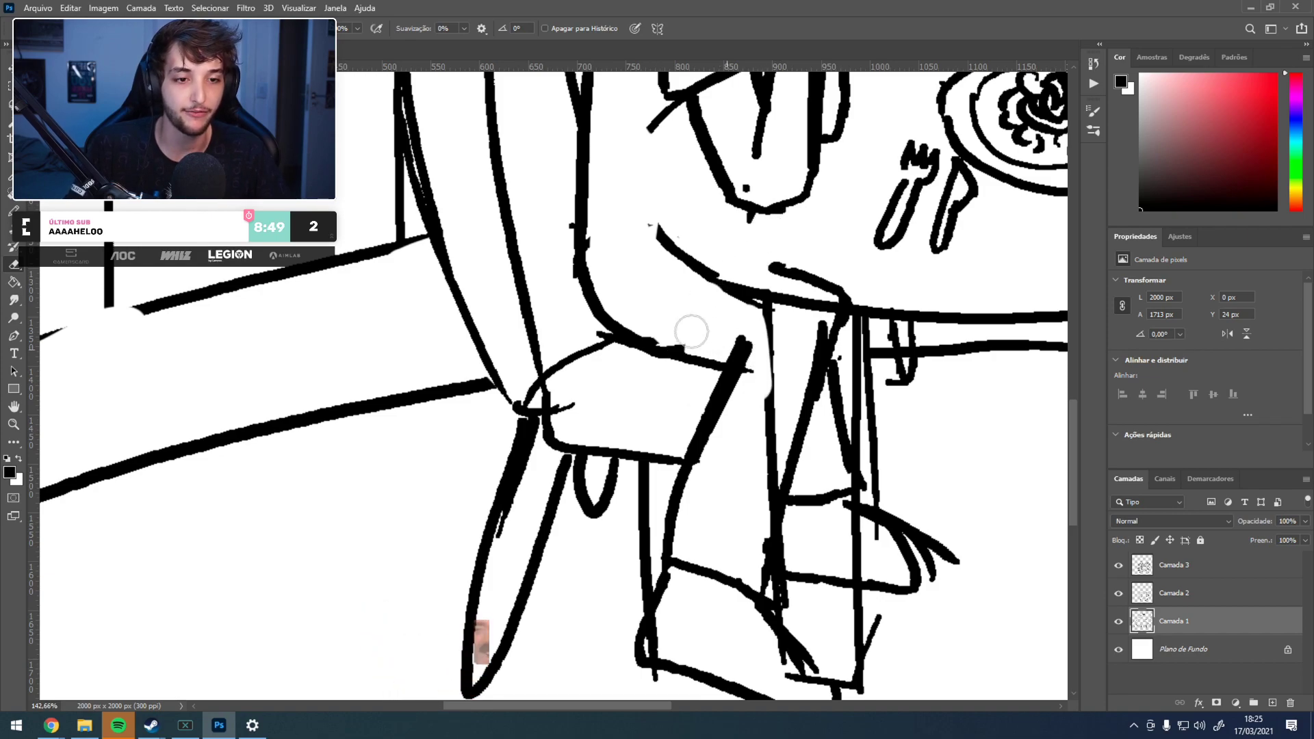
- Erase the railing, post and table-edge lines that cross the right figure's torso, lap and chair backrest
mouse_move(773, 371)
mouse_down()
mouse_move(684, 267)
mouse_move(648, 280)
mouse_move(554, 379)
mouse_move(527, 387)
mouse_move(548, 385)
mouse_up()
drag(709, 405, 505, 369)
mouse_move(700, 355)
mouse_down()
mouse_move(619, 443)
mouse_move(679, 456)
mouse_move(602, 548)
mouse_up()
drag(692, 294, 555, 501)
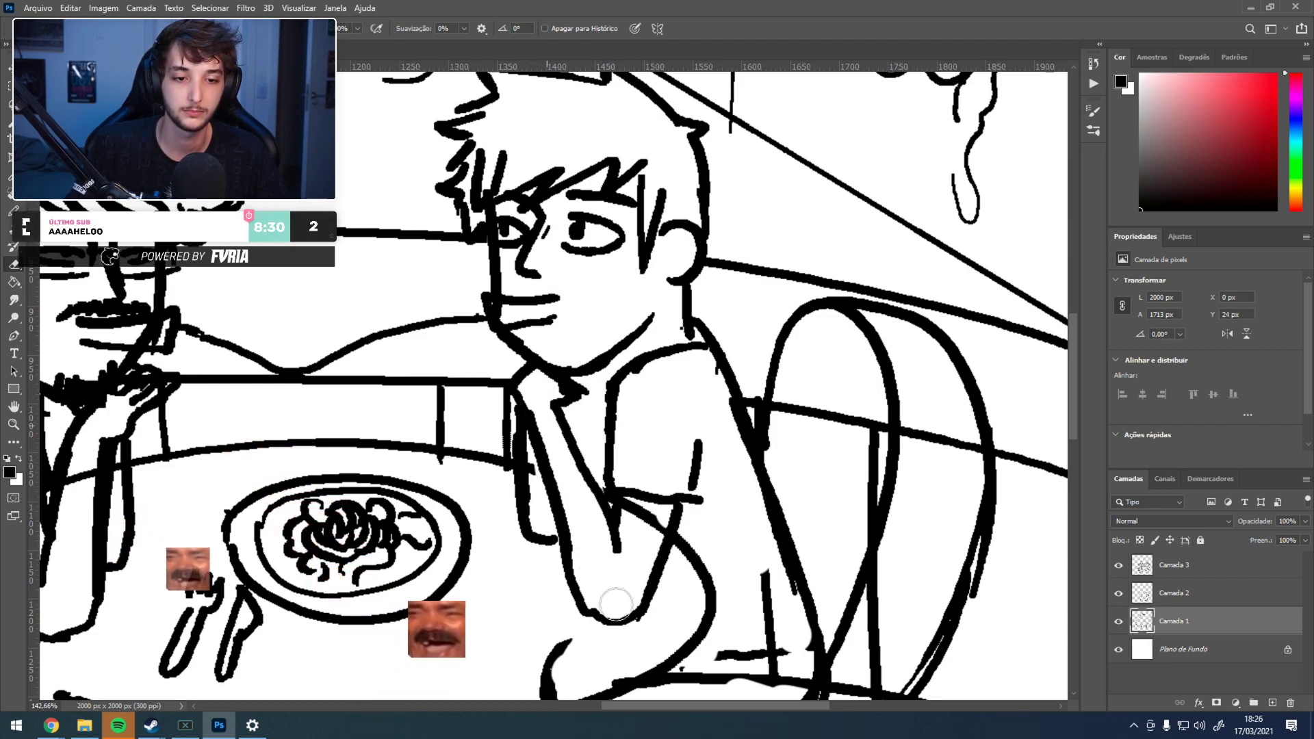
mouse_move(717, 509)
mouse_down()
mouse_move(707, 356)
mouse_move(682, 273)
mouse_up()
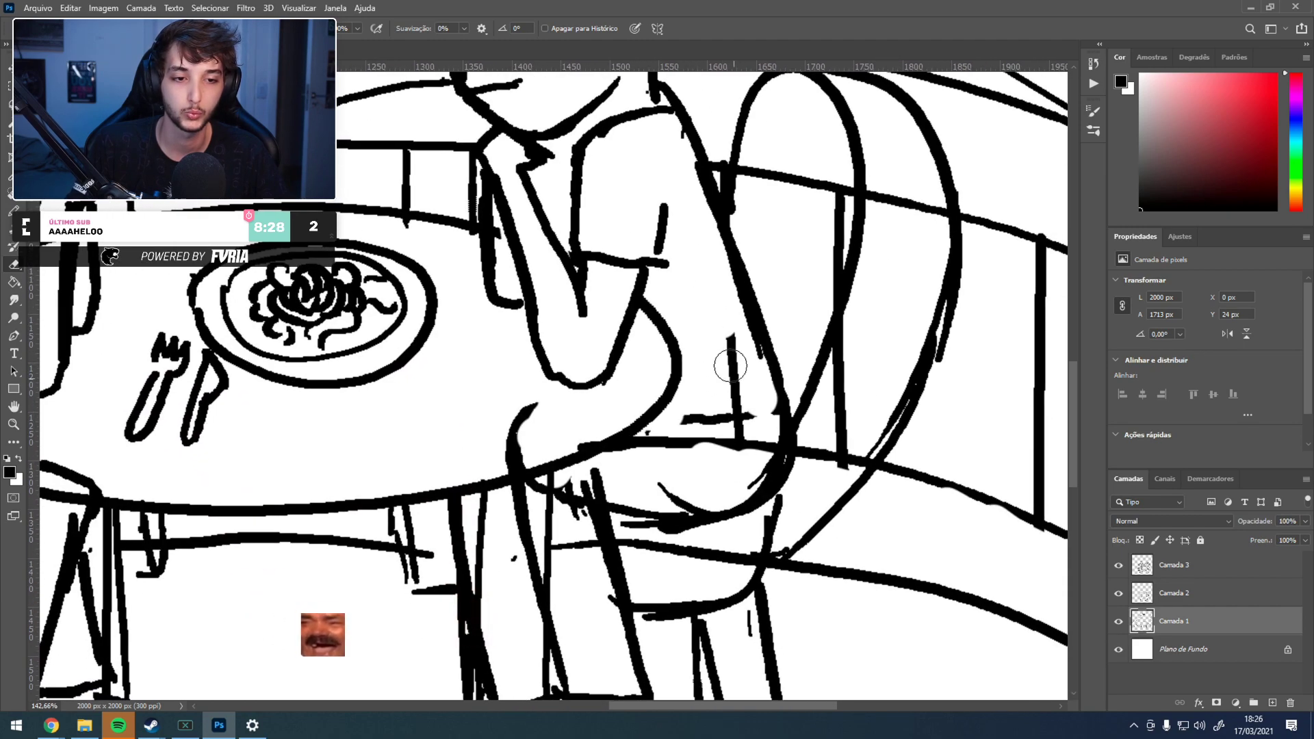
drag(734, 378, 725, 407)
drag(839, 206, 839, 336)
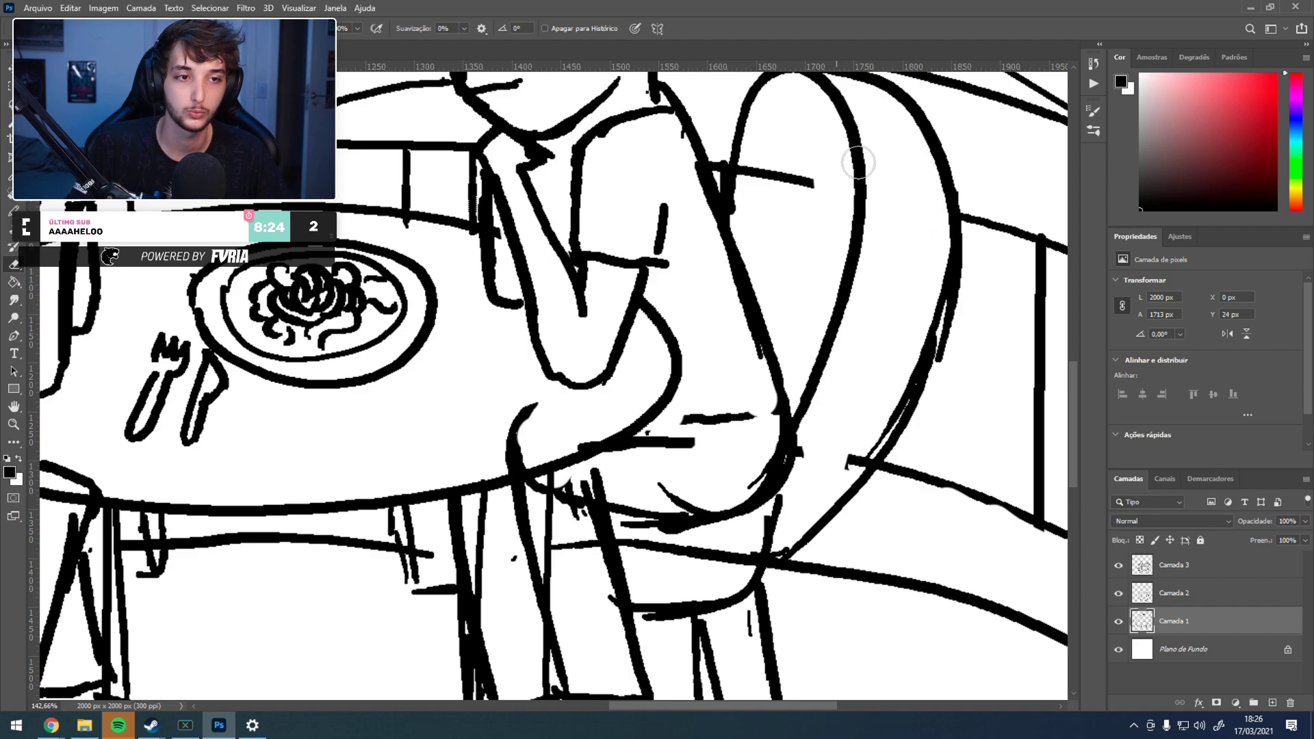
drag(779, 167, 748, 175)
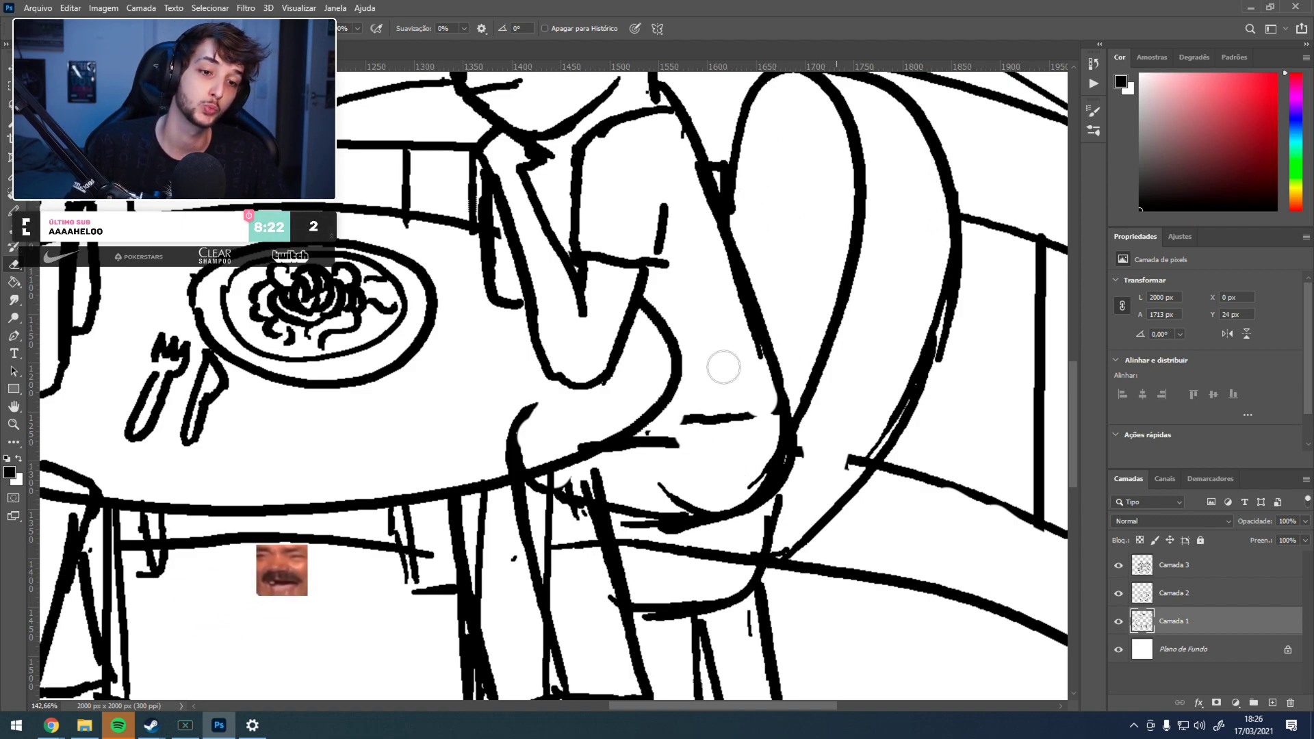
drag(688, 404, 568, 455)
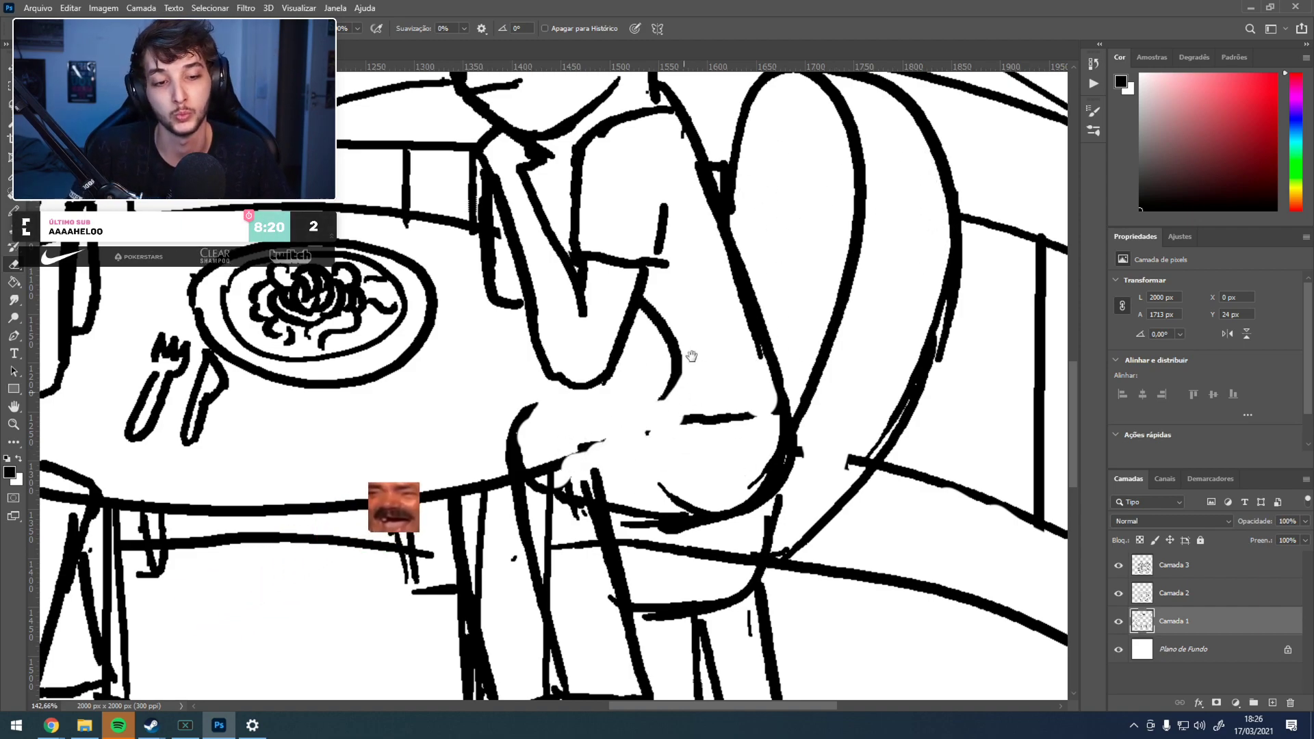
drag(683, 391, 757, 283)
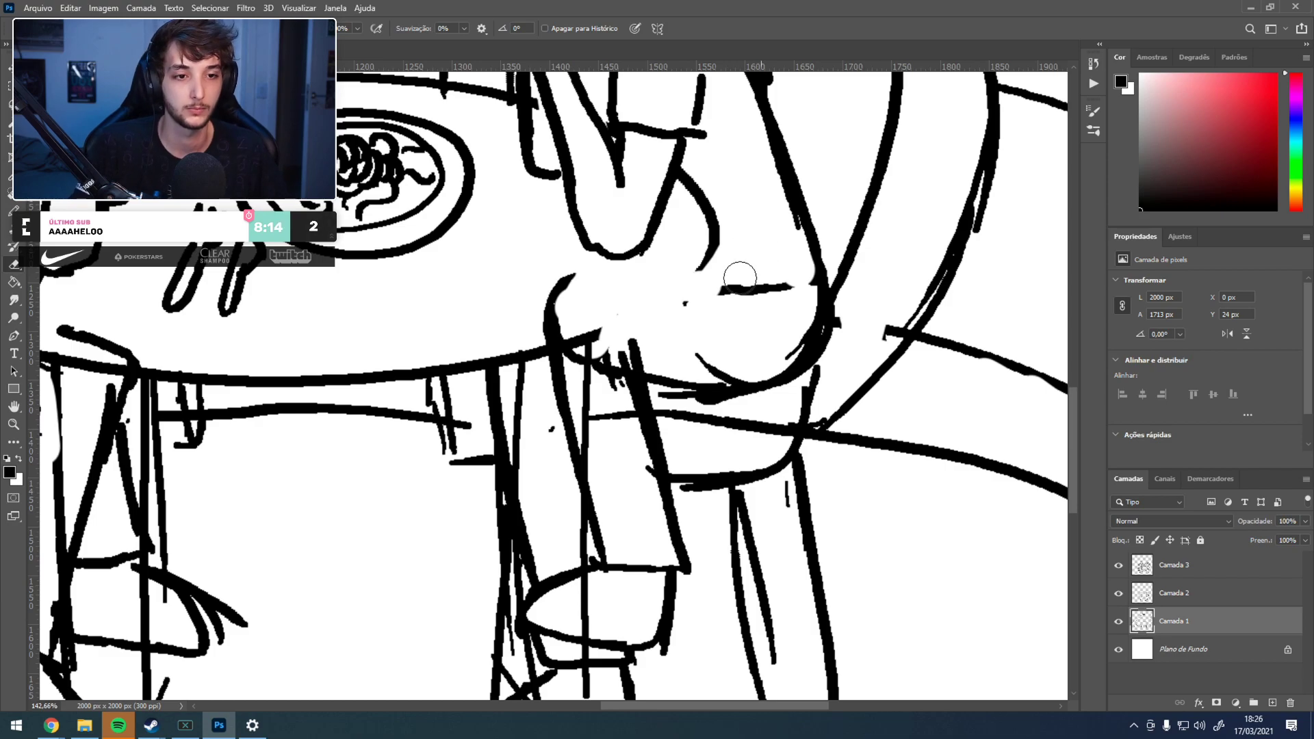
- Erase the balcony base line that runs across the right figure's chair seat
key(ctrl+0)
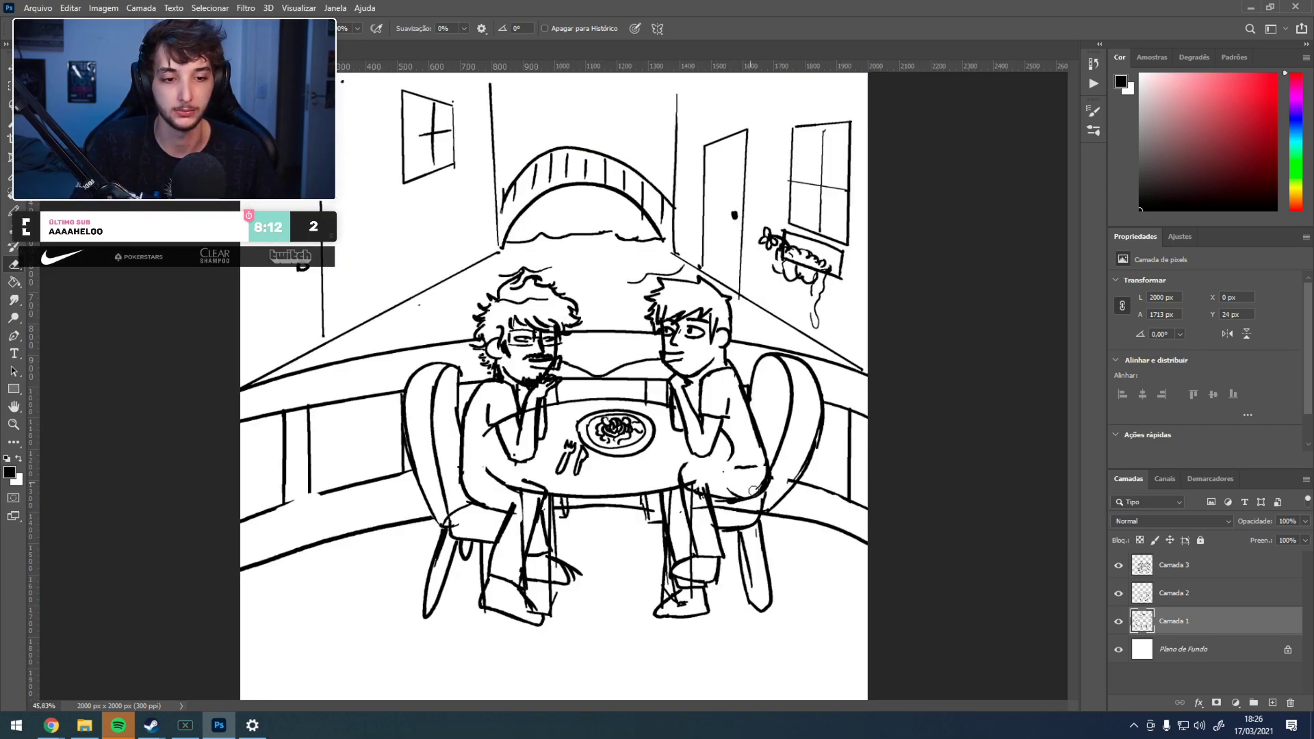
scroll(726, 541, up, 5)
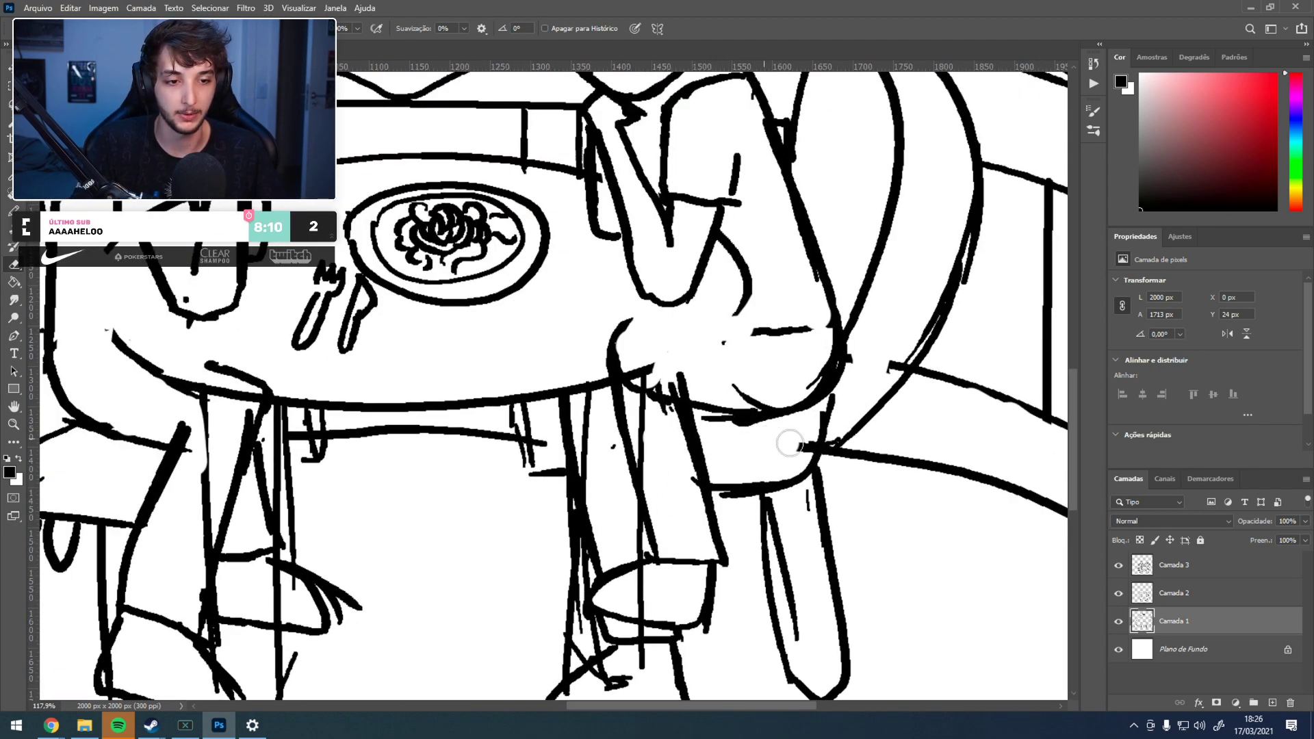
scroll(806, 365, down, 5)
scroll(651, 338, up, 2)
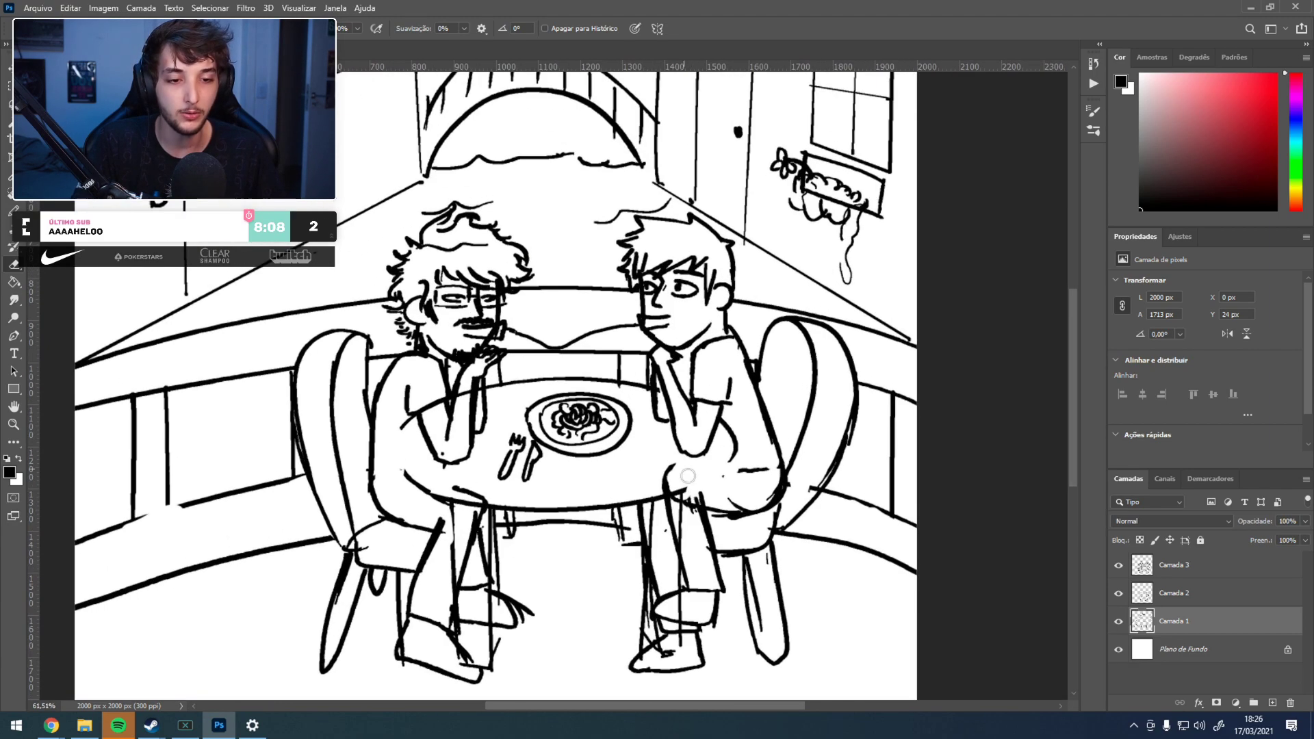
scroll(767, 536, up, 1)
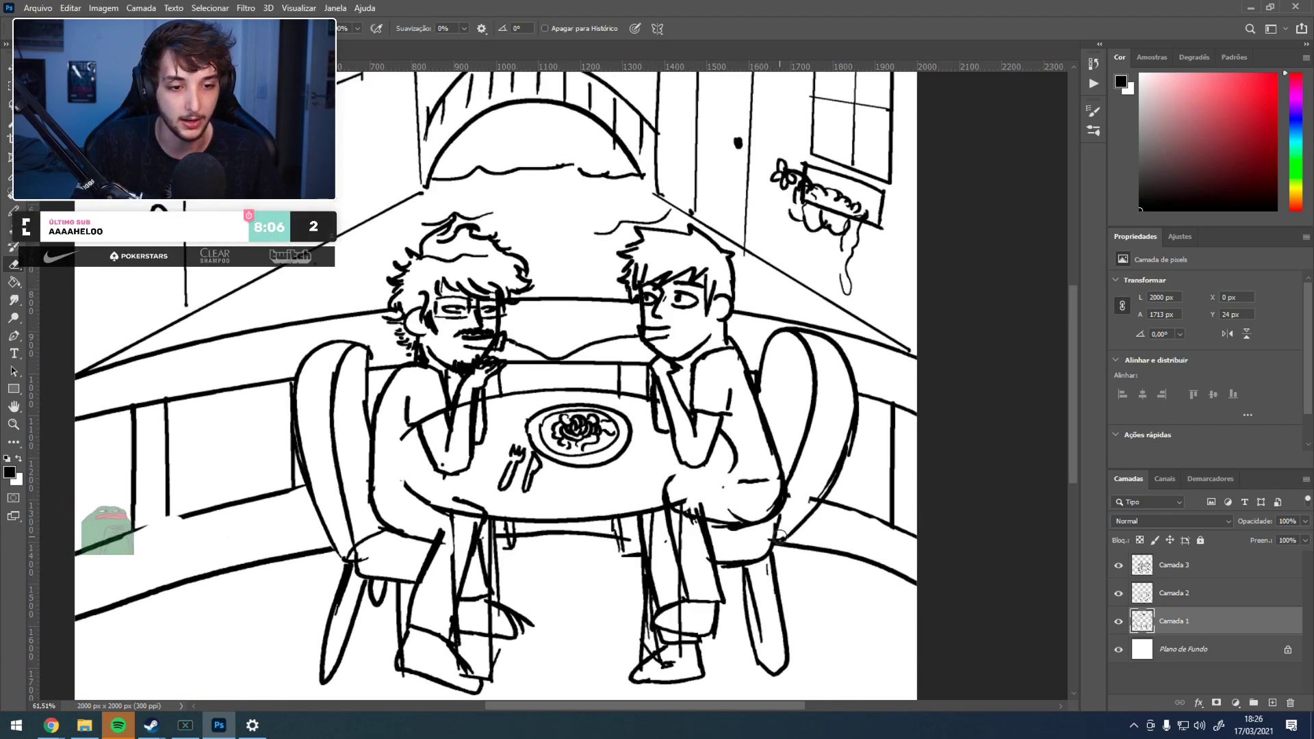
scroll(771, 545, up, 3)
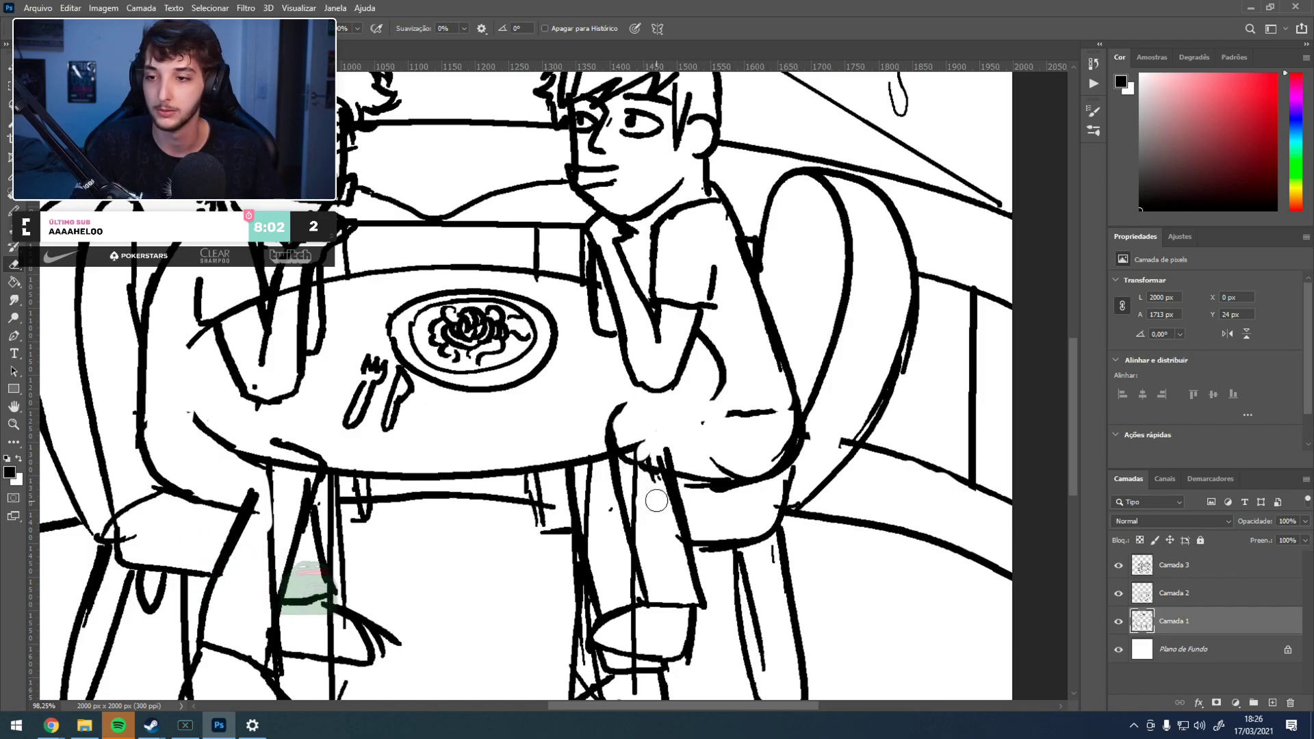
scroll(657, 502, down, 4)
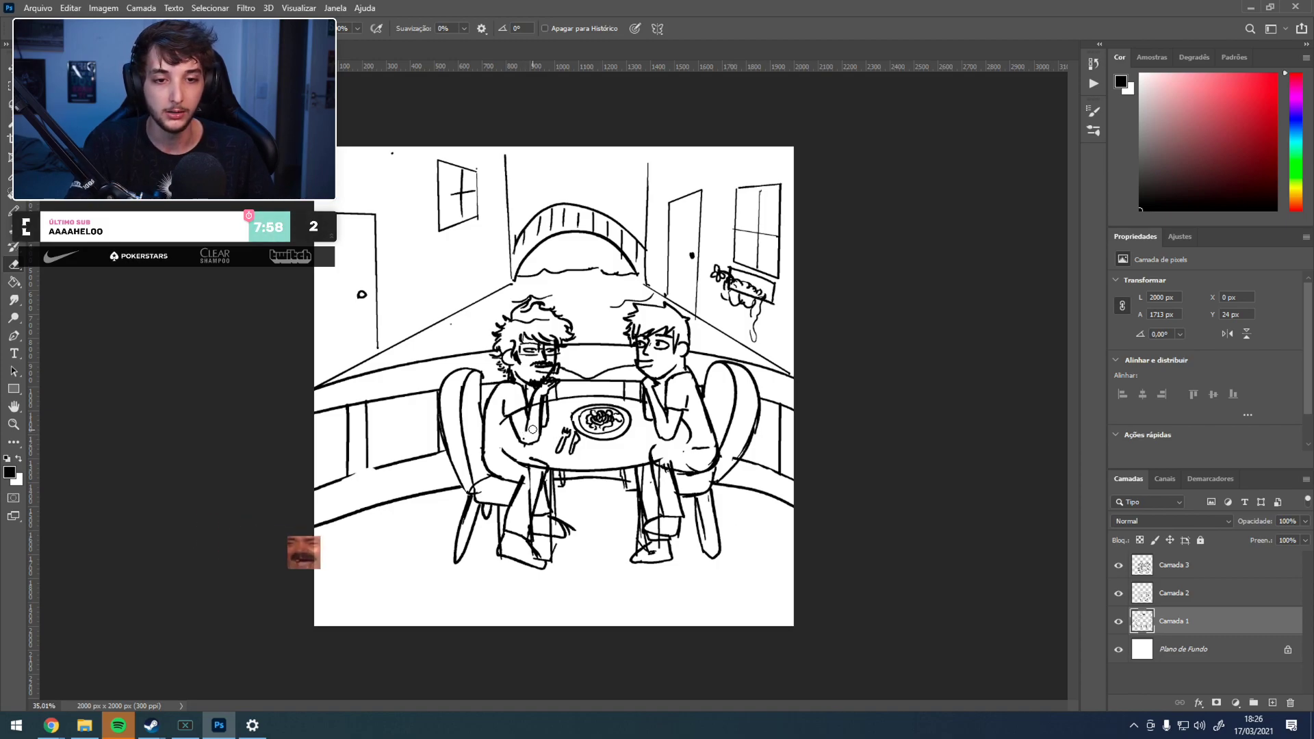
scroll(621, 513, up, 4)
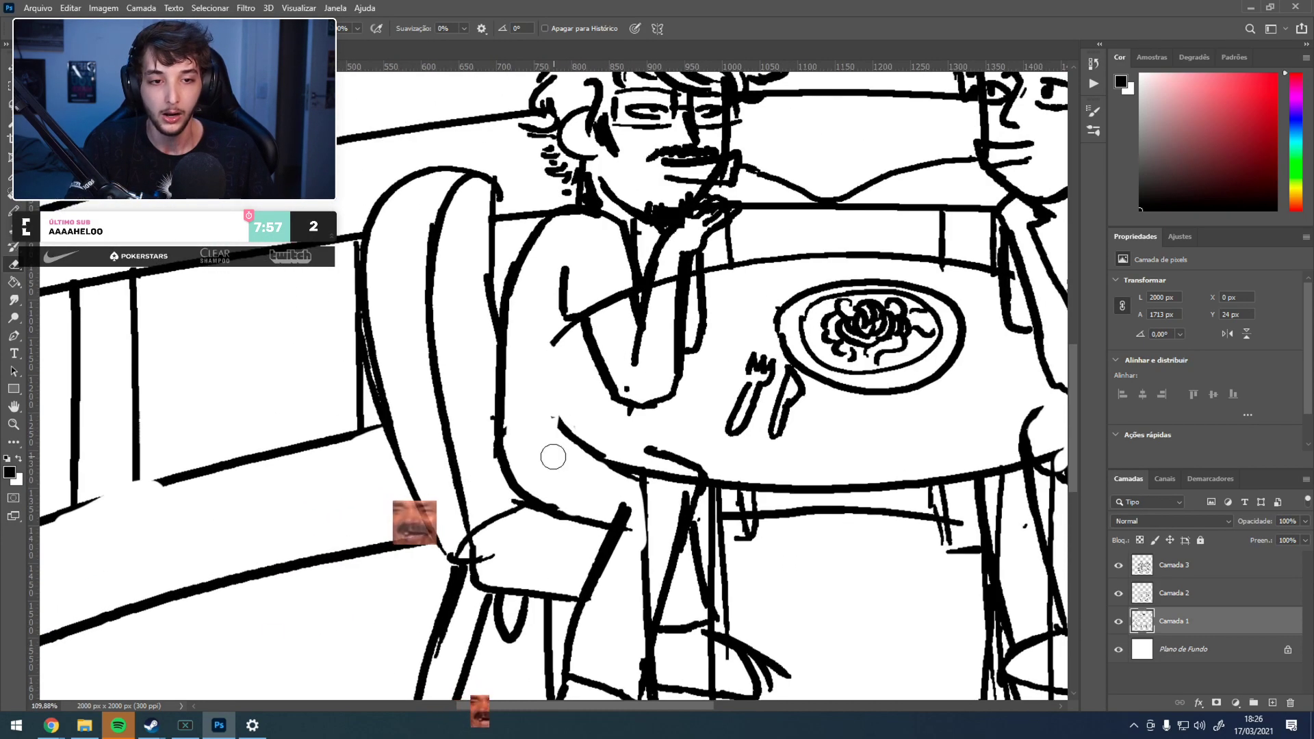
scroll(499, 429, down, 1)
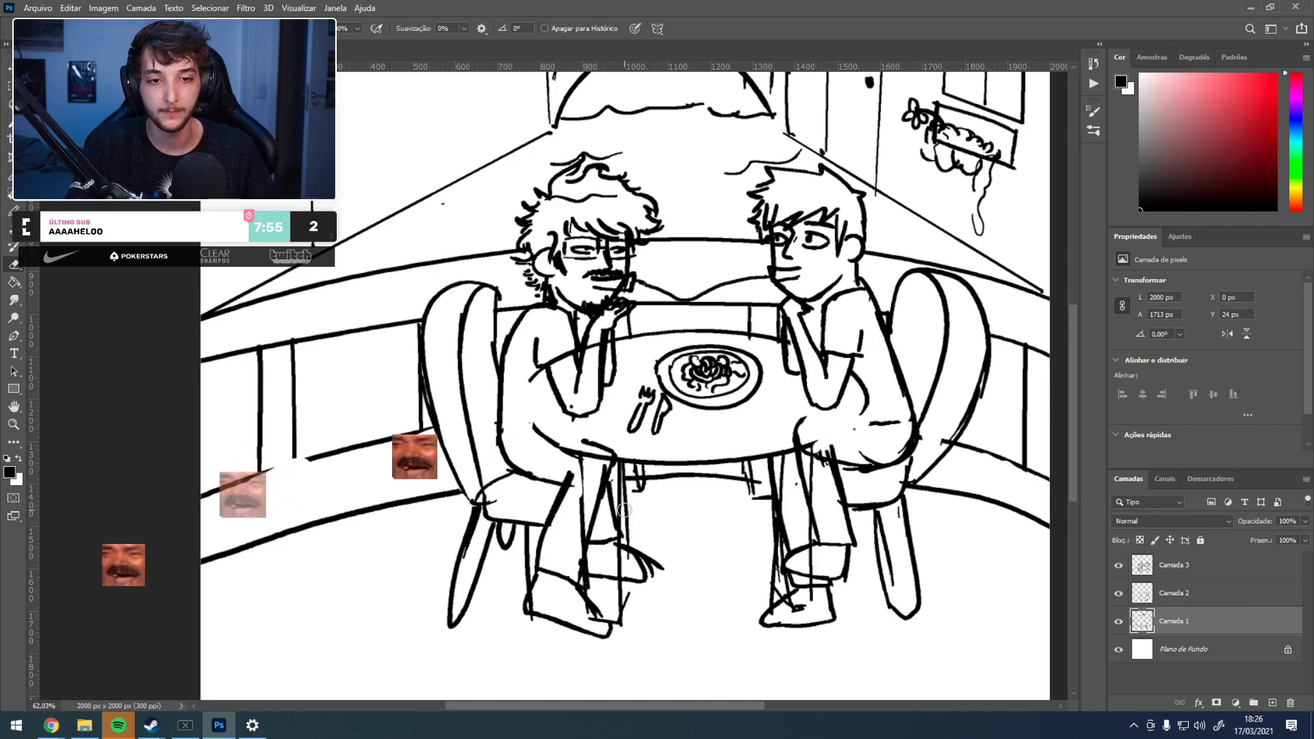
scroll(434, 383, down, 1)
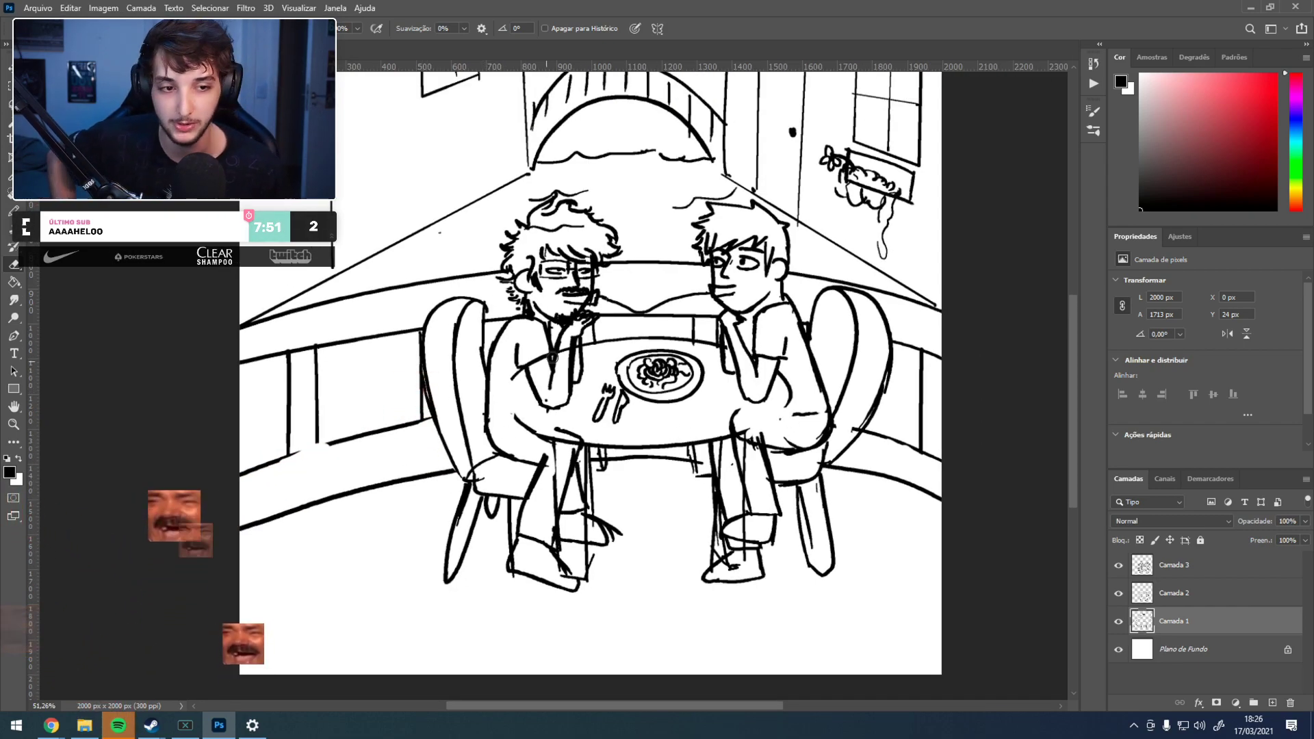
scroll(621, 388, down, 3)
scroll(602, 439, up, 4)
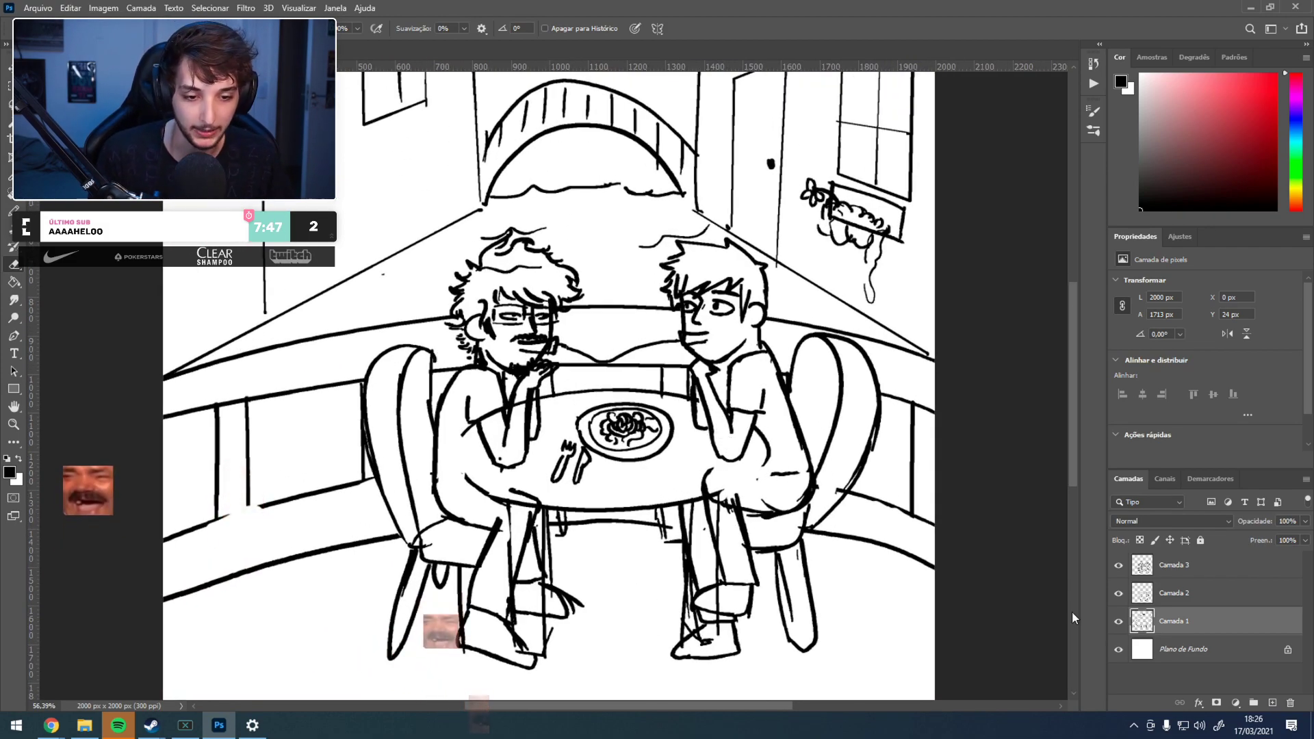
- Add a new layer above Camada 1 and shade both figures' backs and the right chair's seat and leg in light gray
click(1272, 703)
click(1137, 106)
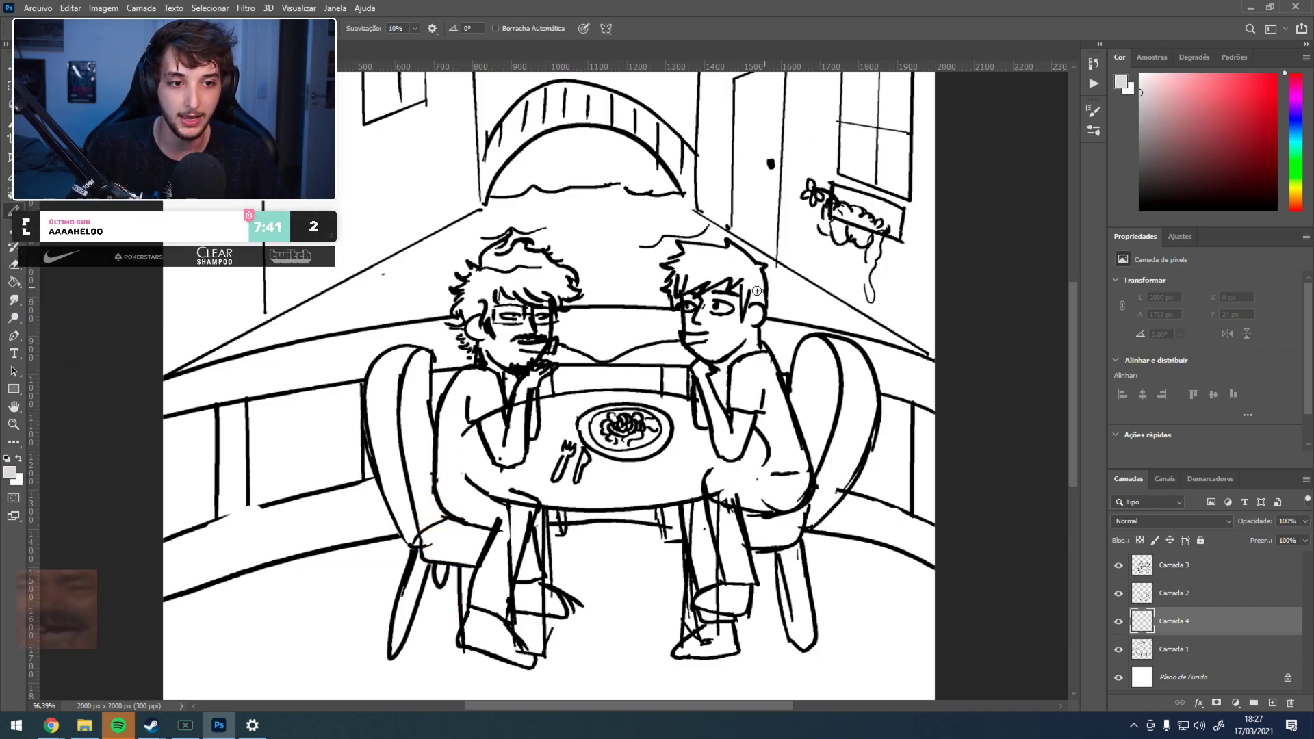
mouse_move(740, 250)
mouse_down()
mouse_move(749, 343)
mouse_move(761, 291)
mouse_move(757, 341)
mouse_move(754, 264)
mouse_move(739, 356)
mouse_move(755, 341)
mouse_move(735, 361)
mouse_move(767, 365)
mouse_up()
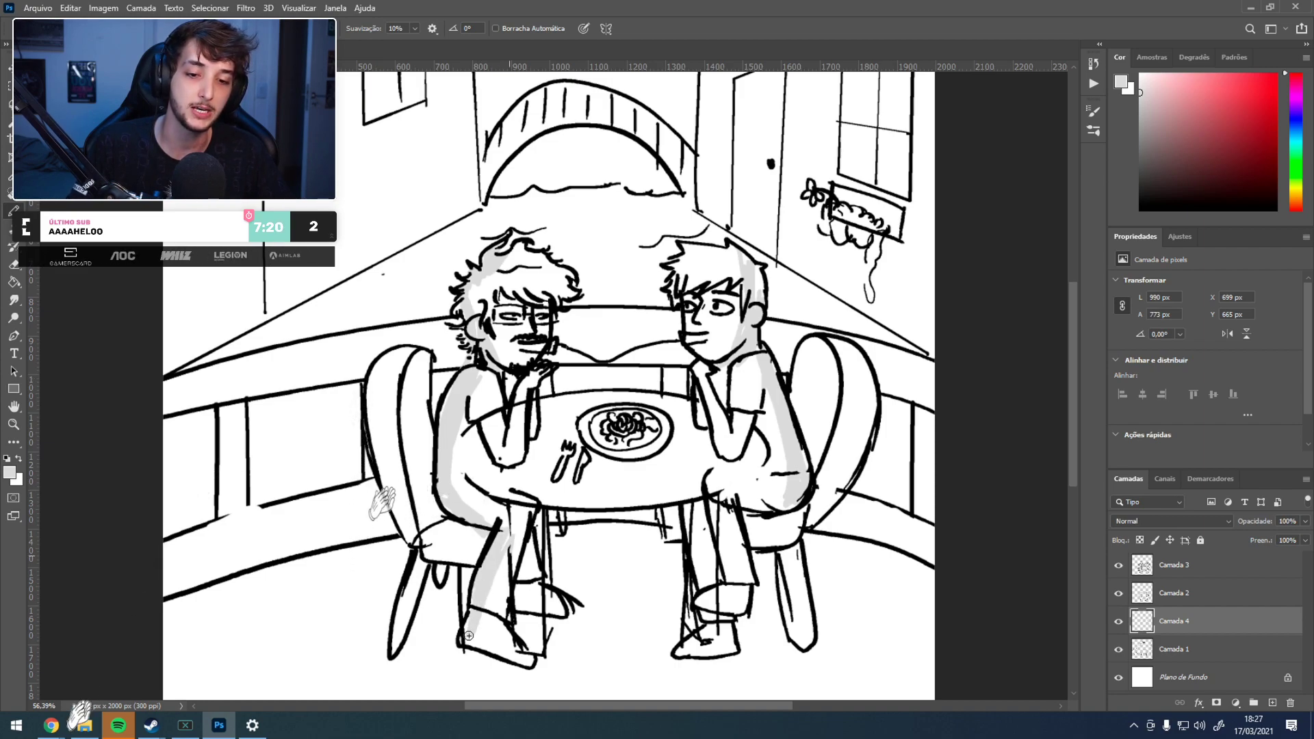
drag(468, 625, 470, 635)
drag(794, 496, 803, 511)
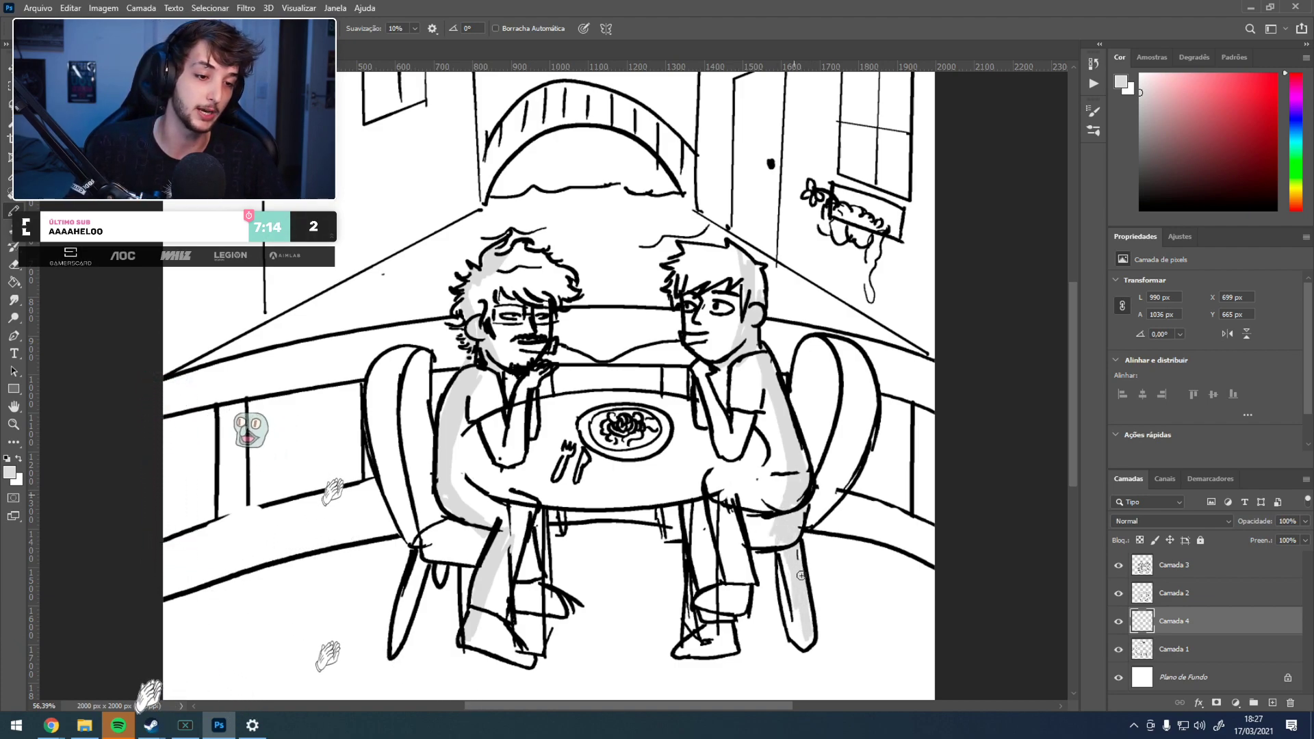
- Fill the outer sides of both chair backrests with light gray shading
drag(833, 344, 824, 479)
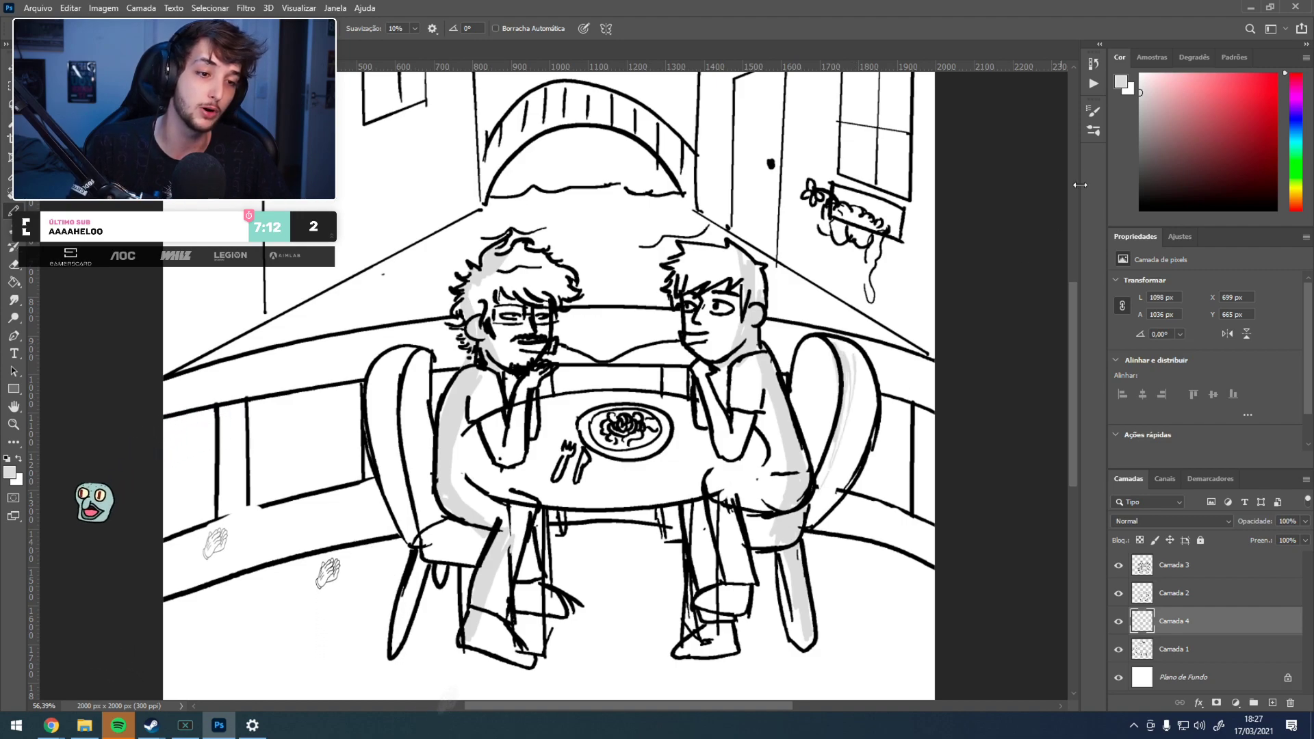
drag(849, 378, 838, 479)
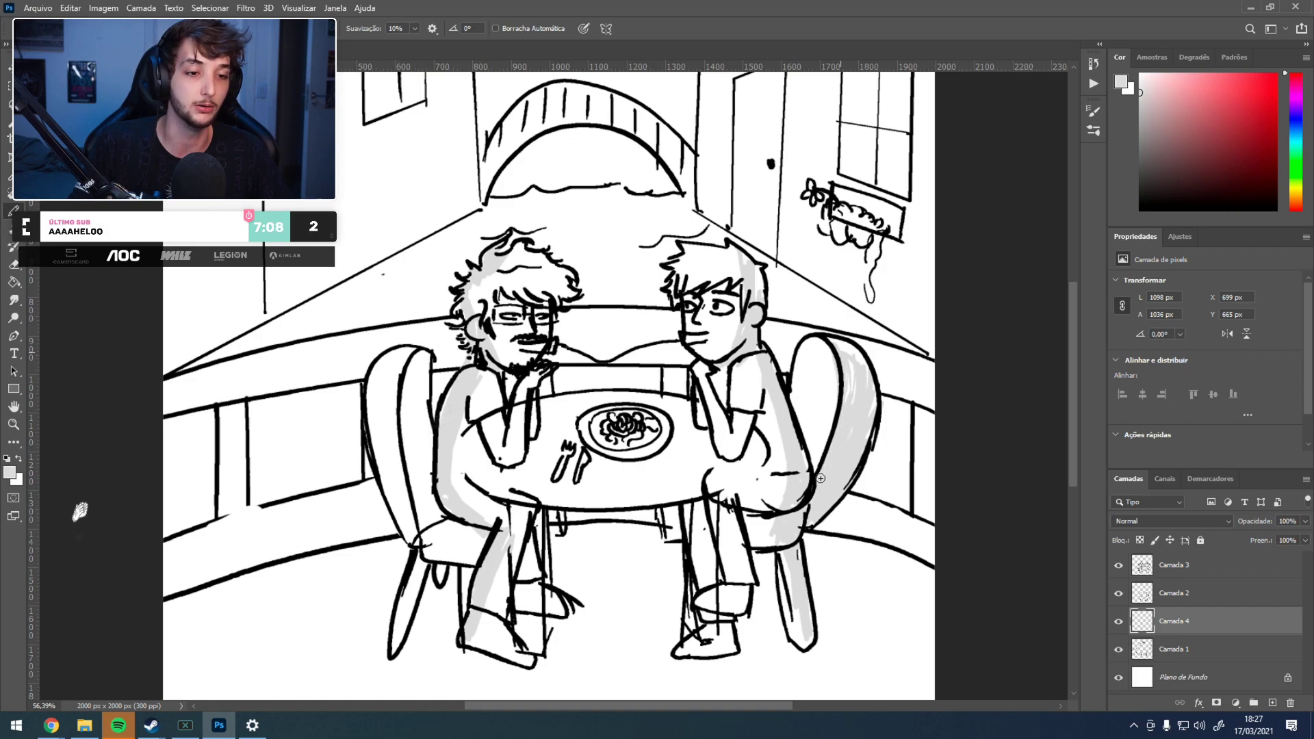
drag(850, 418, 857, 371)
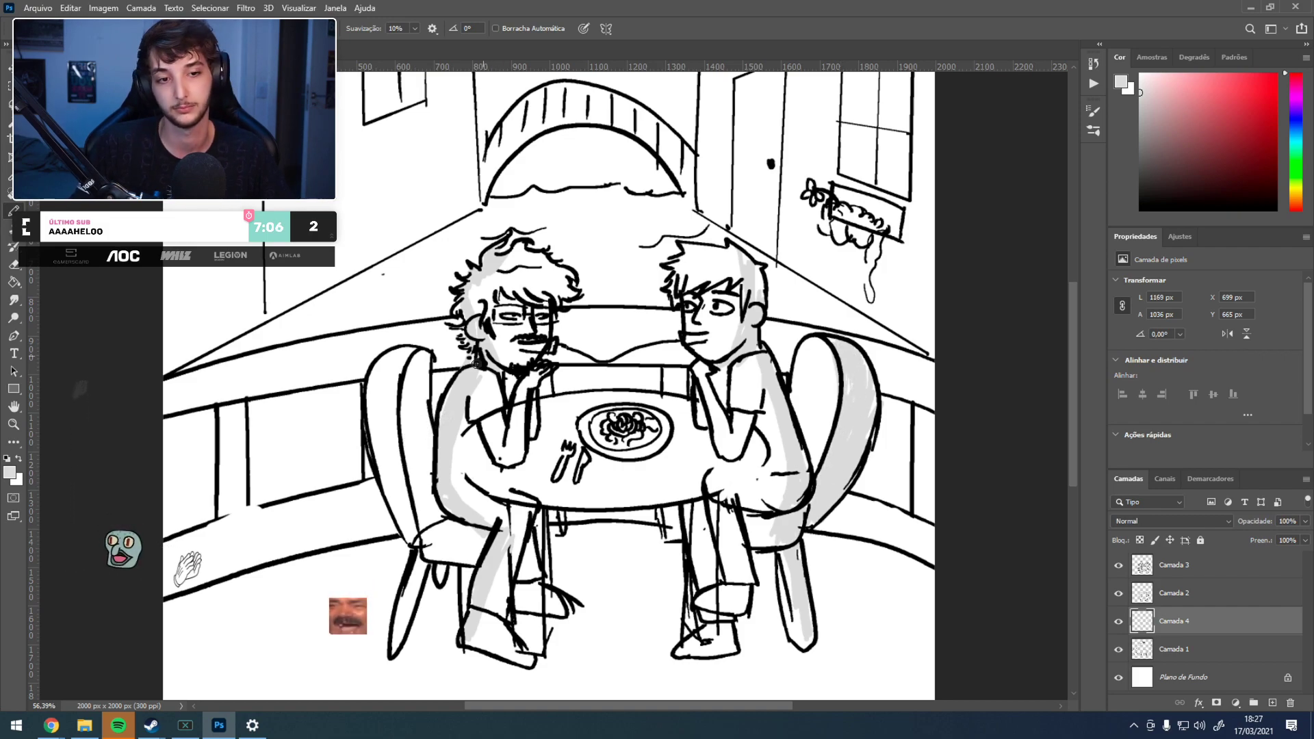
mouse_move(398, 368)
mouse_down()
mouse_move(403, 494)
mouse_move(375, 397)
mouse_move(367, 433)
mouse_move(386, 369)
mouse_up()
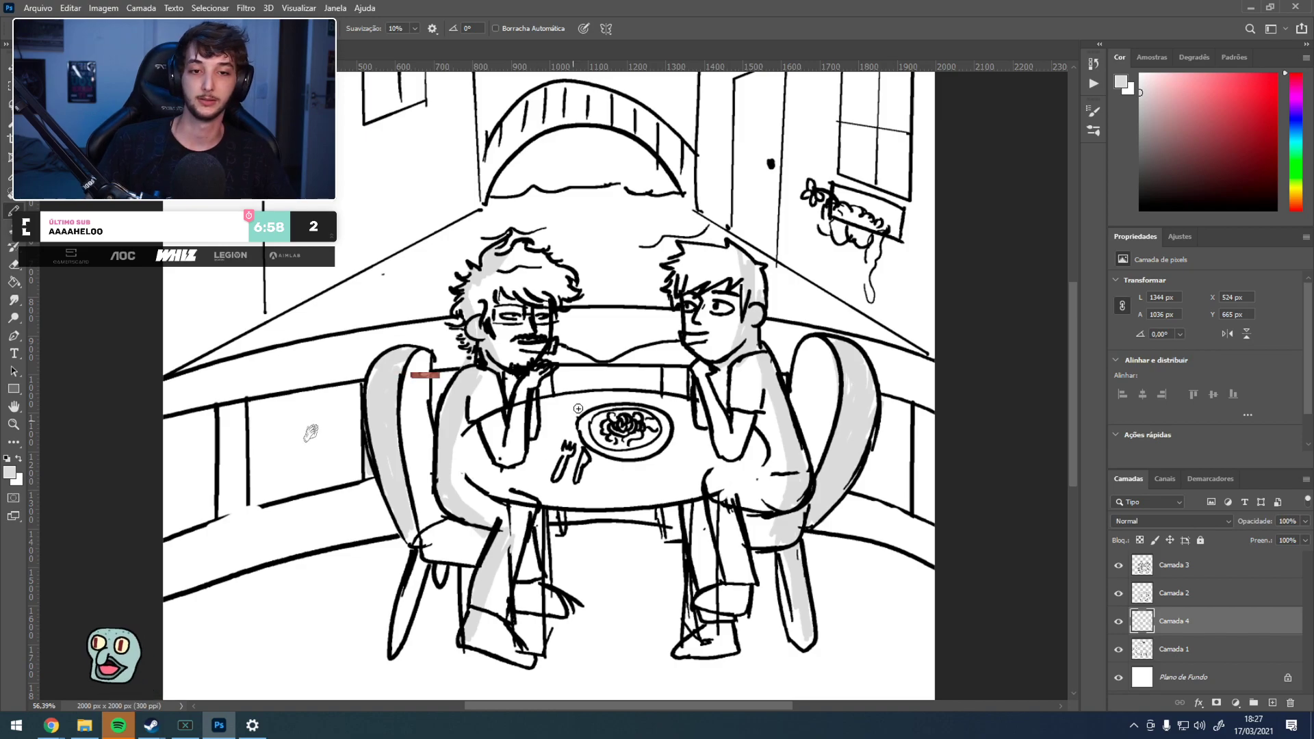
- Select layer Camada 3 and erase the jaw line overlapping the left figure's fingers beside the mouth
scroll(534, 385, up, 5)
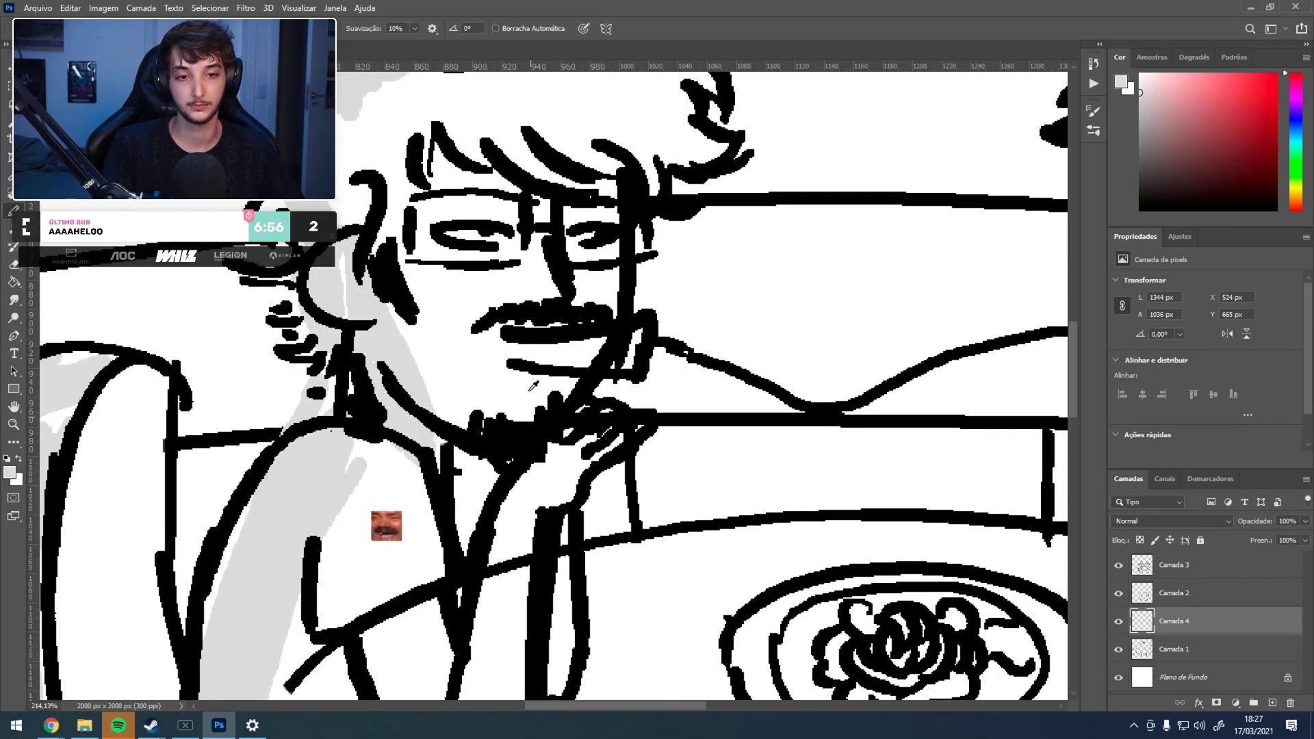
scroll(534, 385, up, 2)
click(1179, 577)
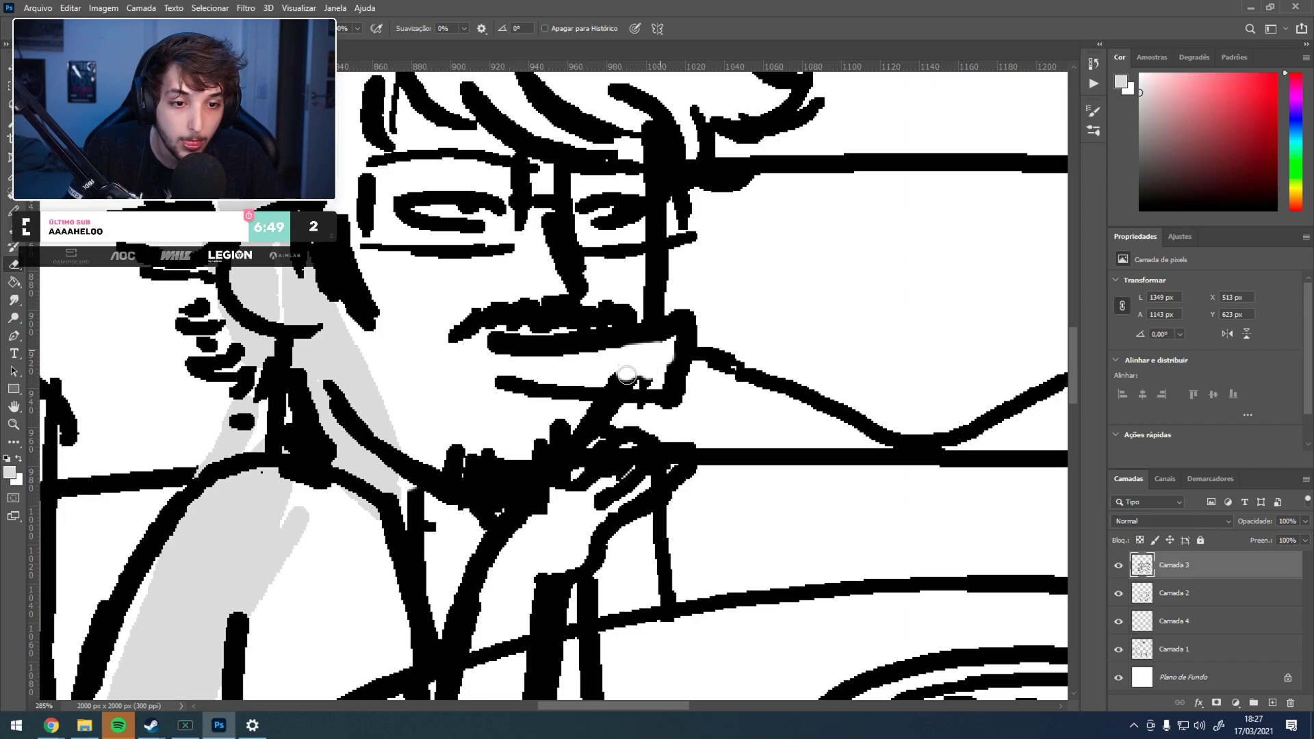
mouse_move(765, 269)
mouse_down()
mouse_move(790, 287)
mouse_move(594, 296)
mouse_up()
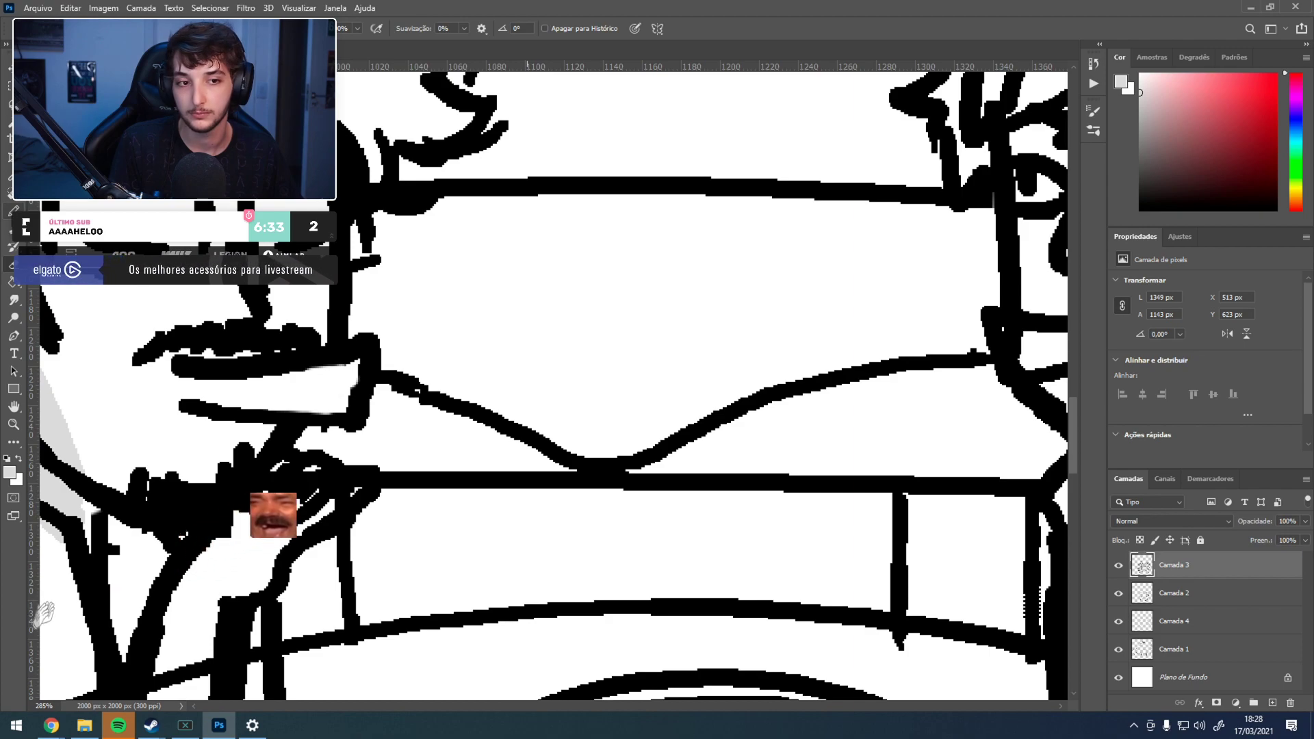
click(222, 726)
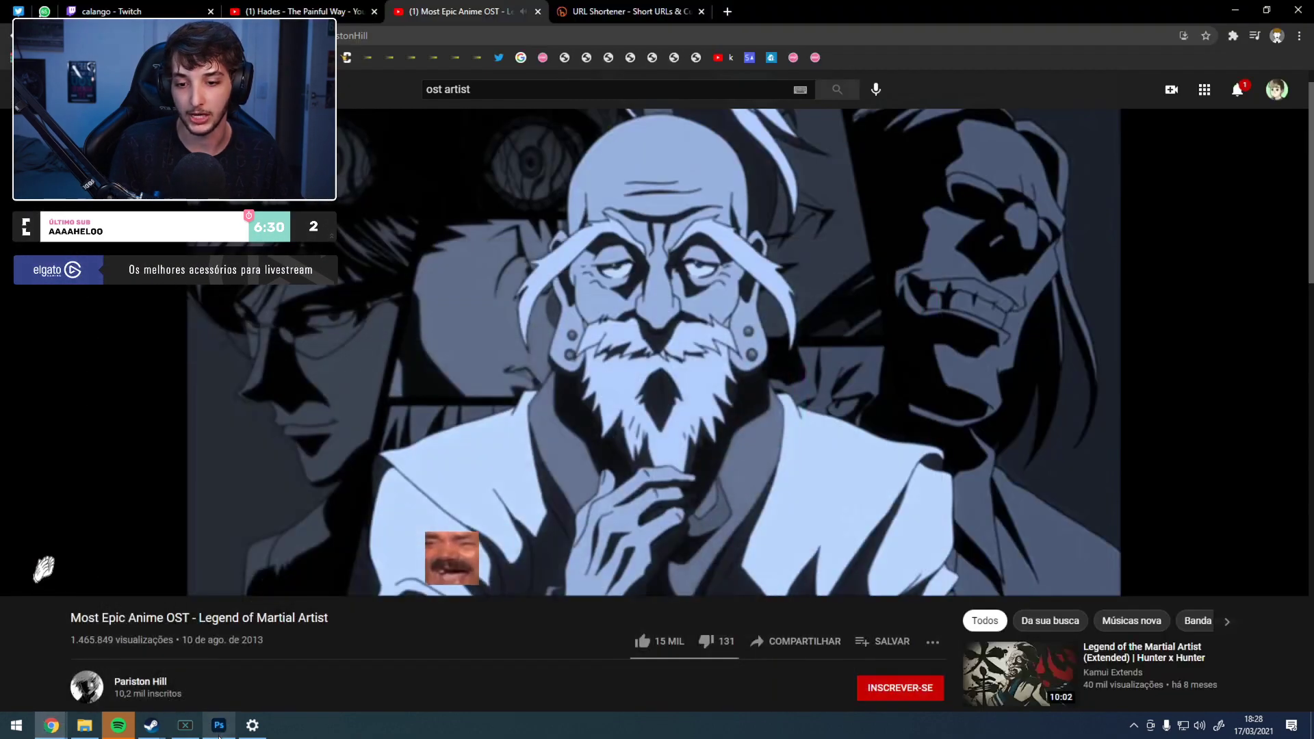
click(222, 726)
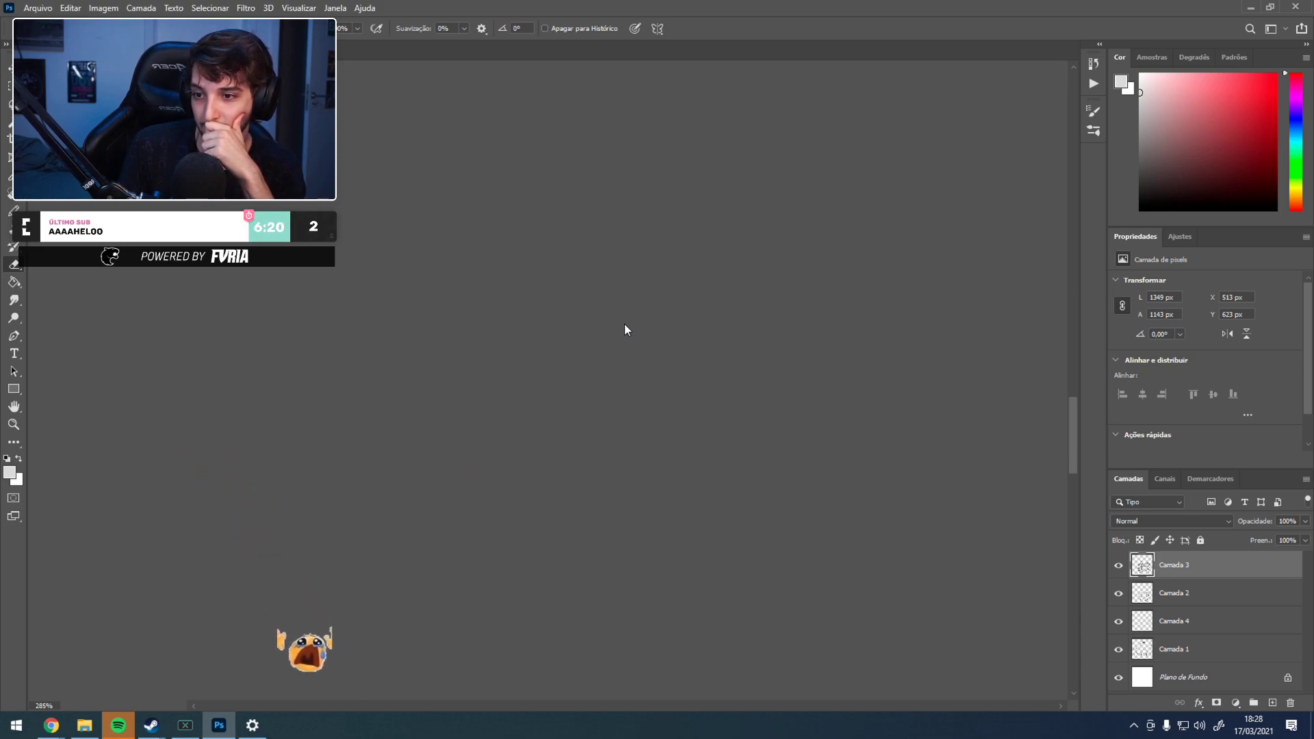
key(alt+Tab)
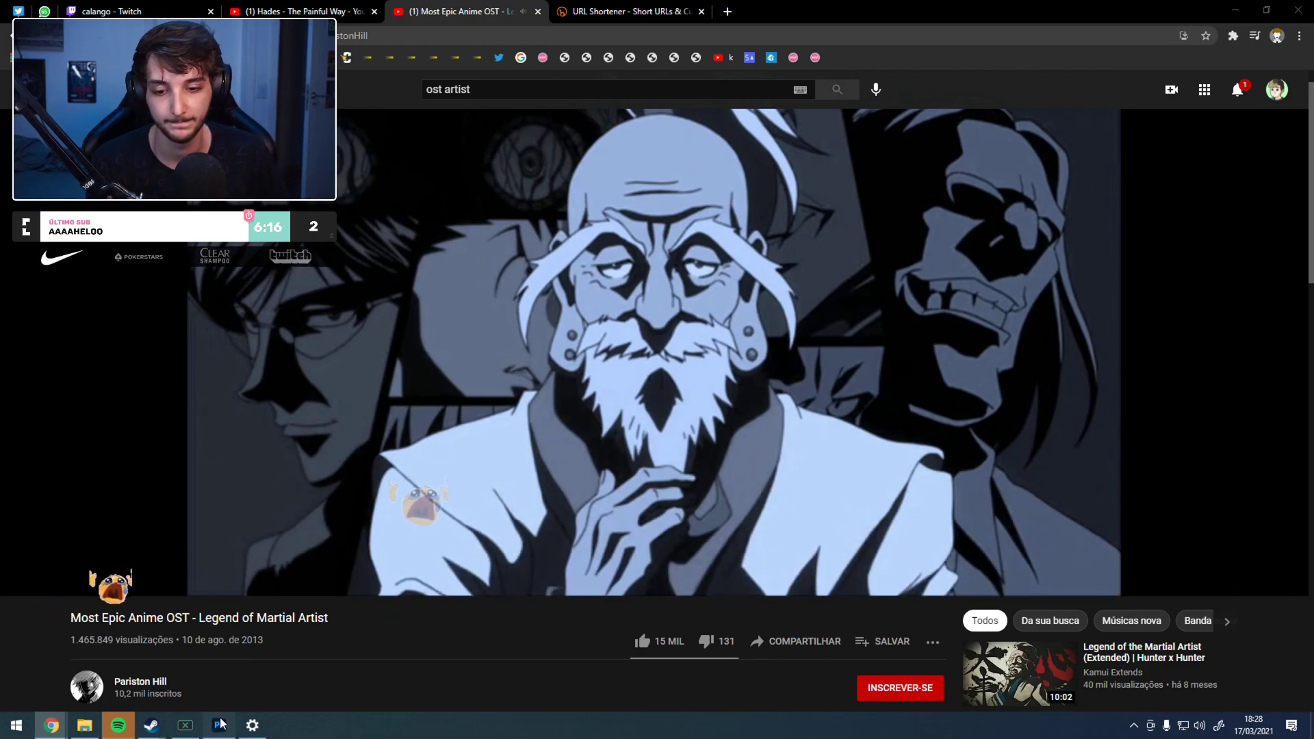
key(alt+Tab)
click(38, 7)
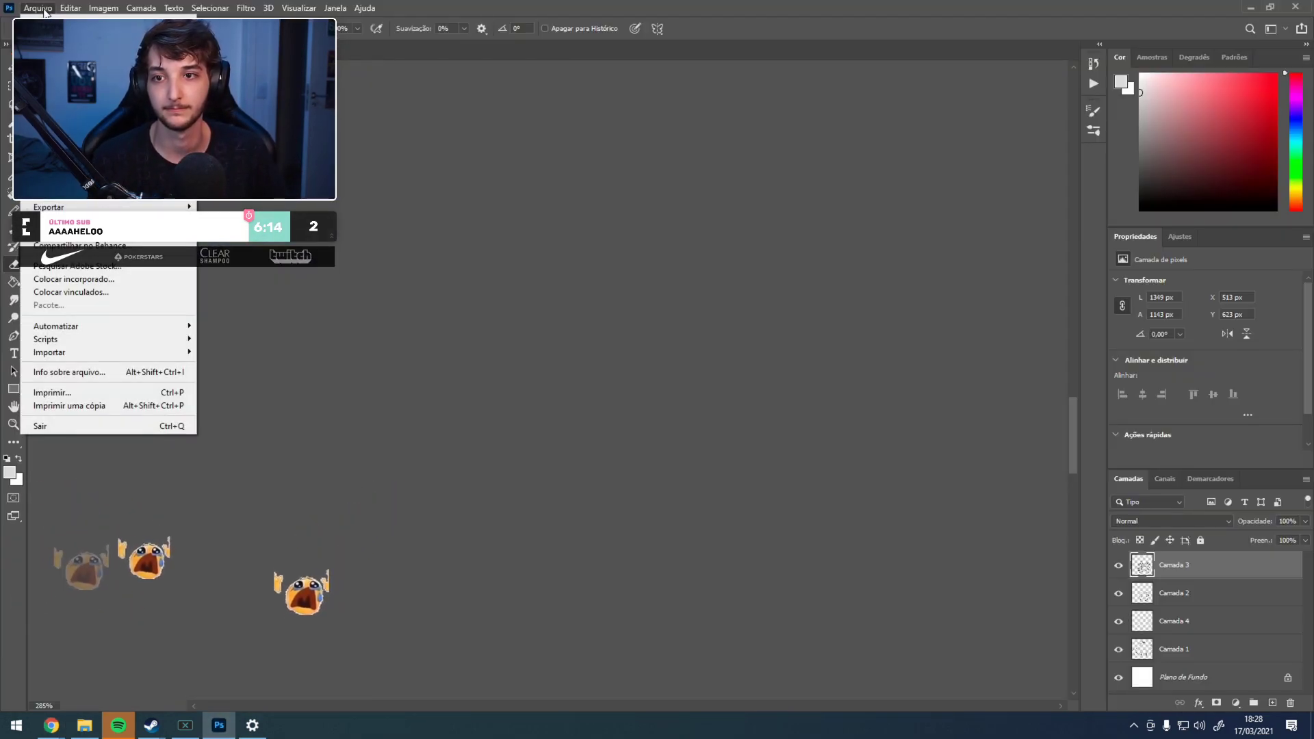
click(68, 174)
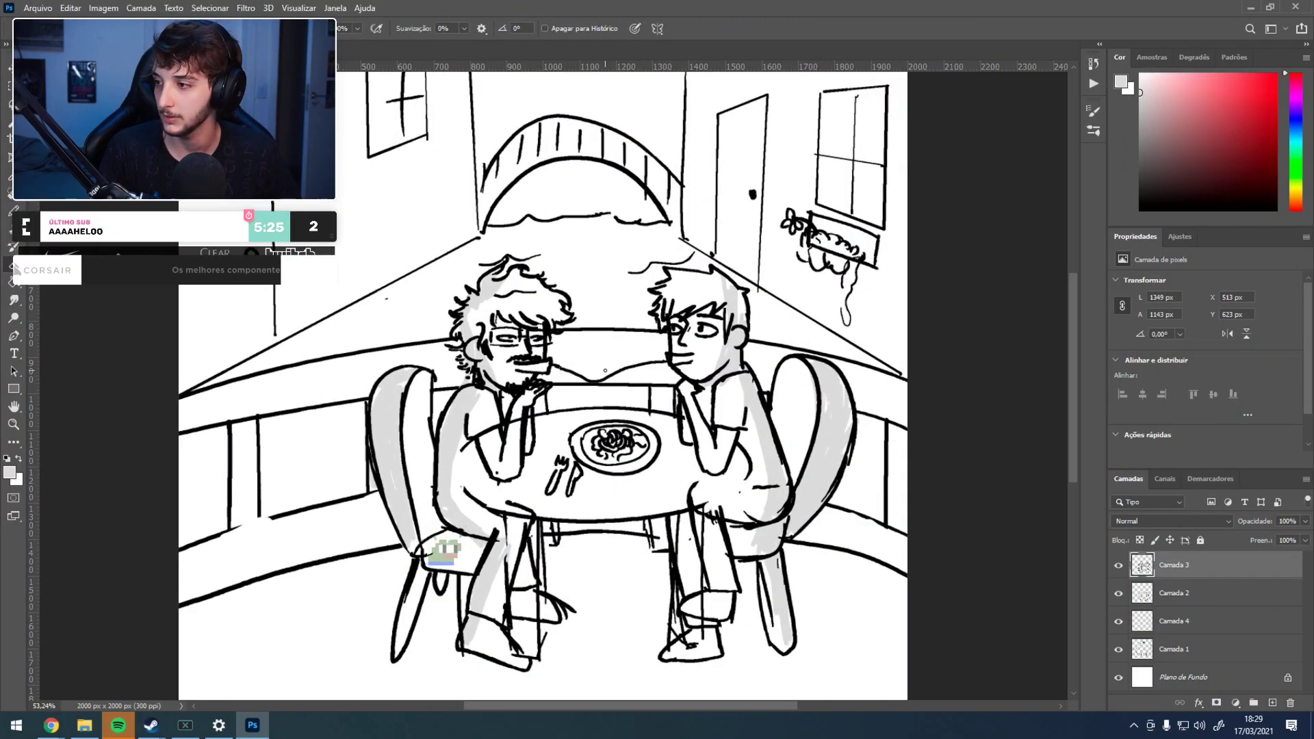
- Erase the excess face line between the lips at the corner of the right figure's mouth
scroll(605, 371, down, 3)
scroll(605, 370, up, 4)
scroll(605, 370, down, 5)
scroll(605, 370, up, 4)
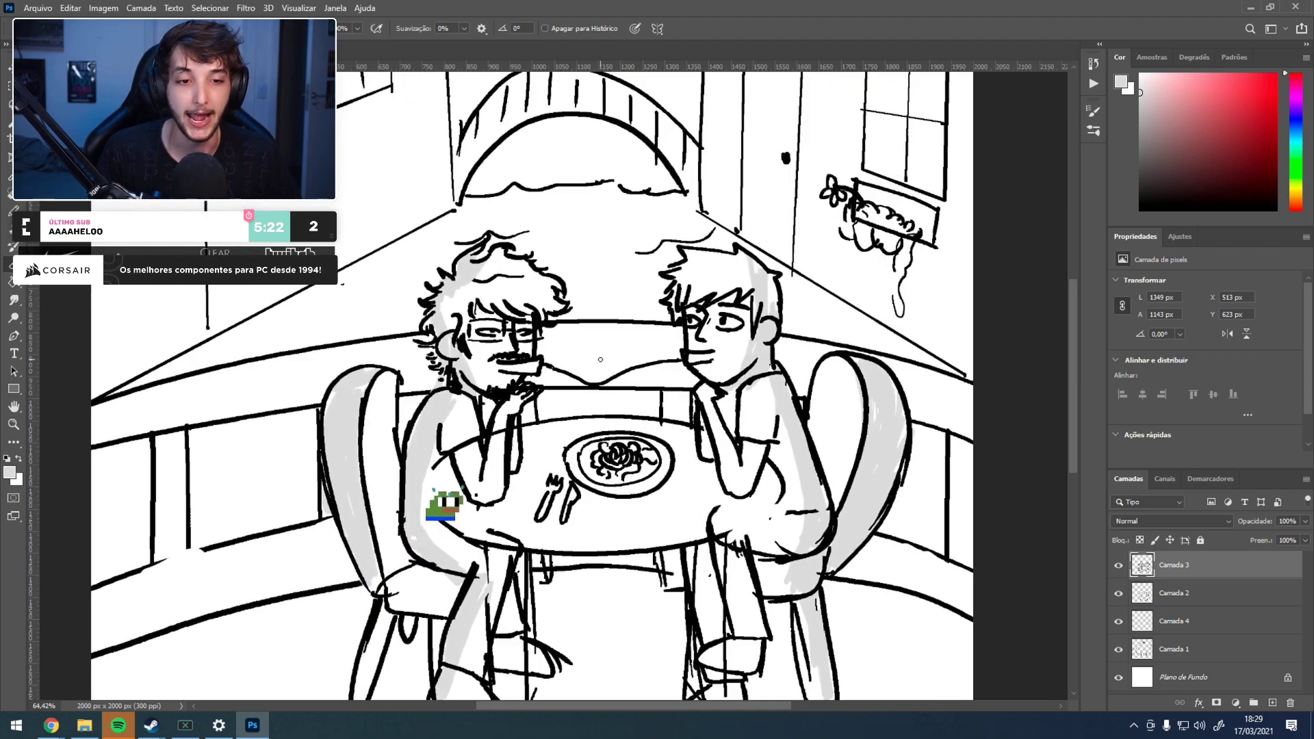
scroll(709, 405, up, 7)
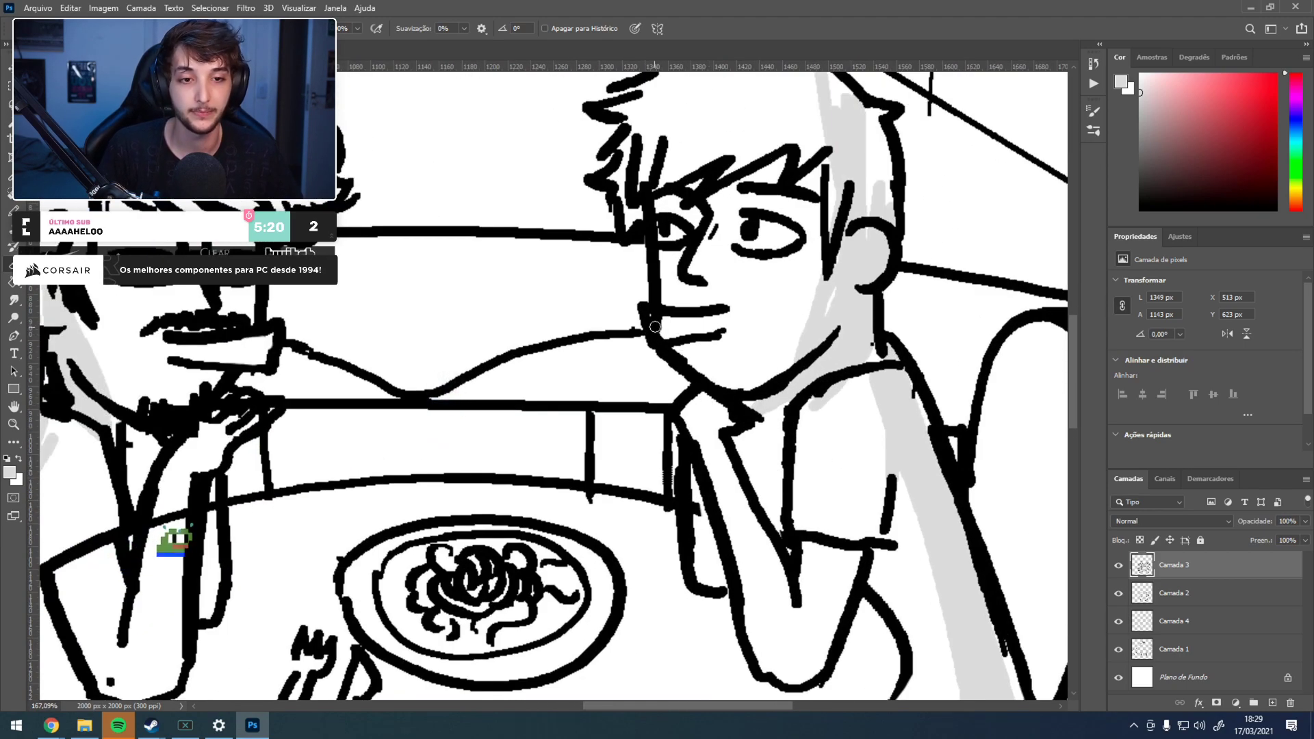
scroll(655, 328, up, 7)
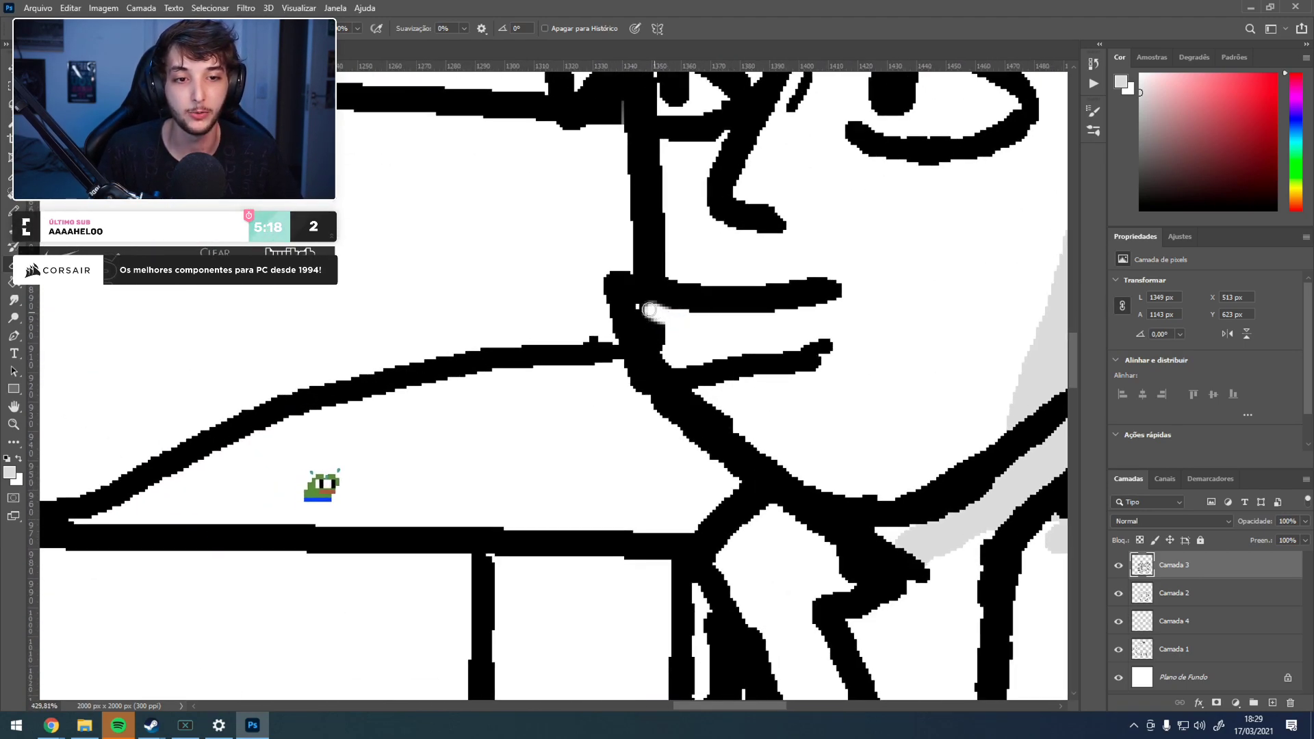
drag(650, 330, 666, 340)
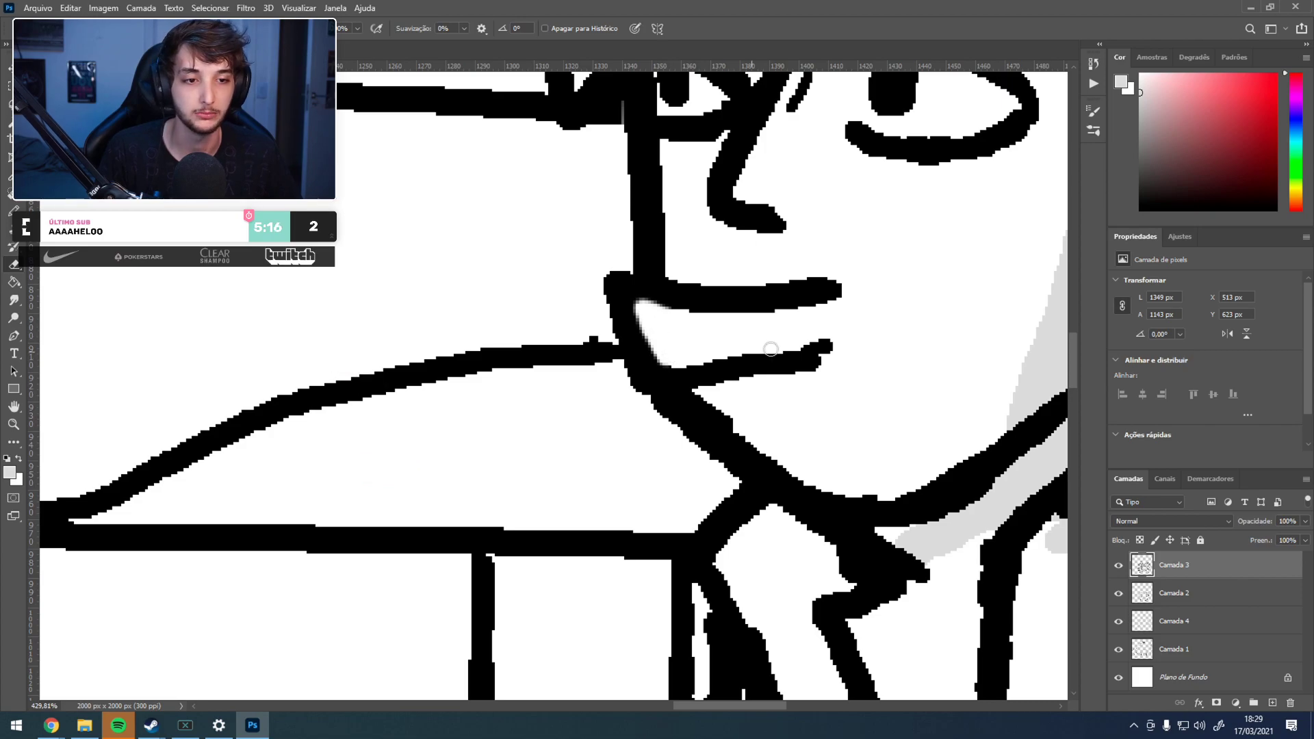
scroll(739, 353, down, 16)
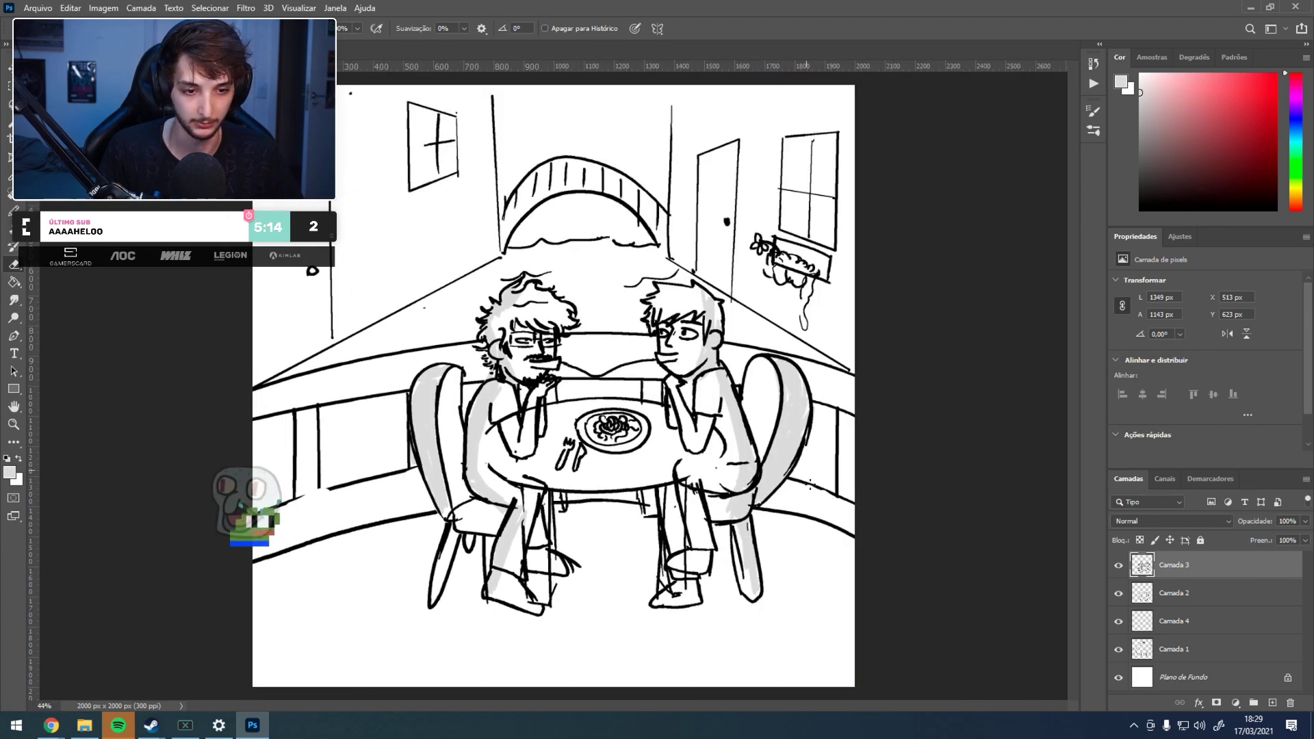
scroll(719, 499, up, 8)
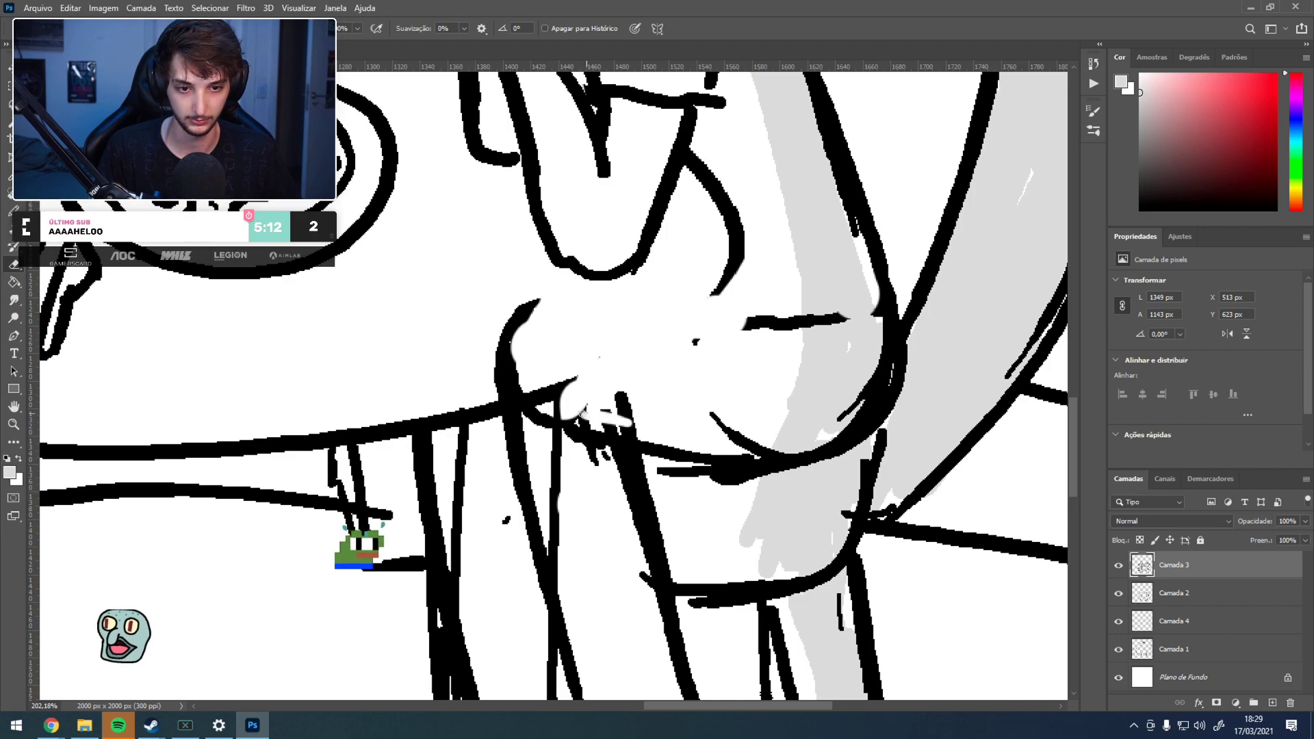
scroll(585, 413, down, 8)
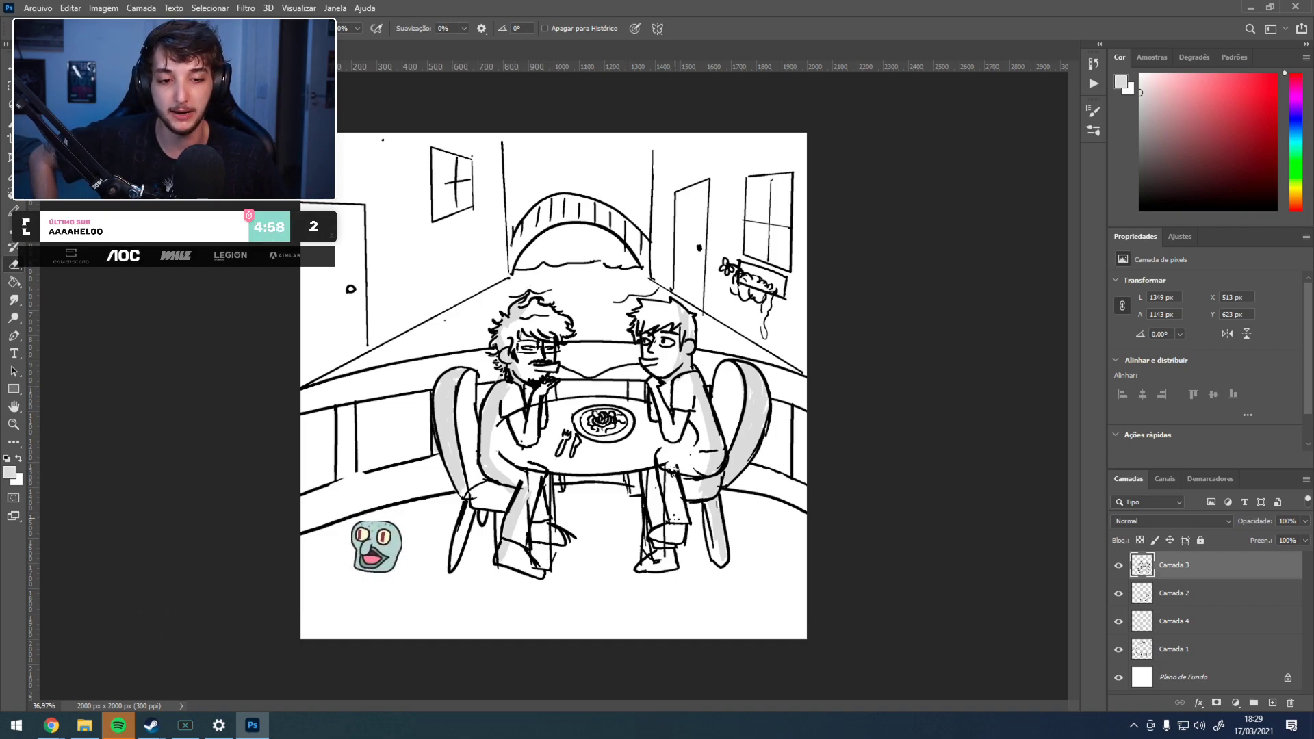
scroll(654, 479, up, 5)
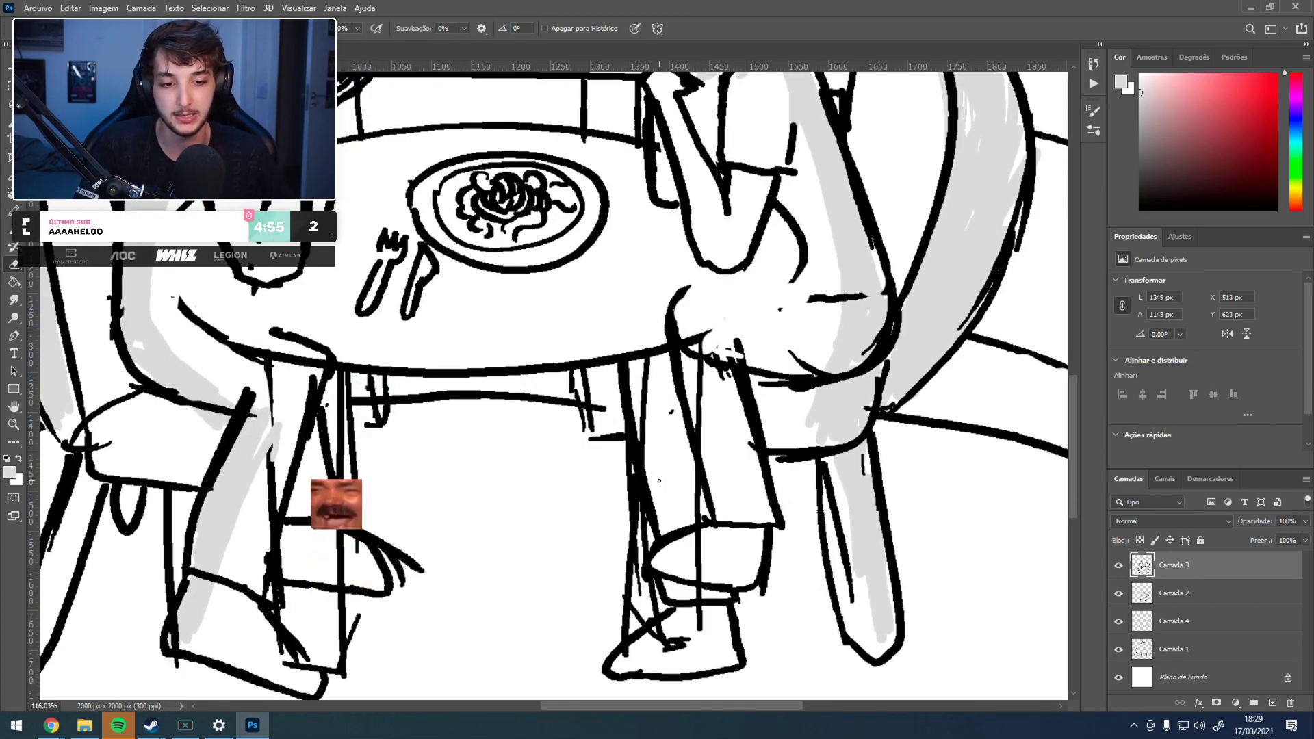
scroll(659, 481, down, 5)
scroll(645, 480, down, 2)
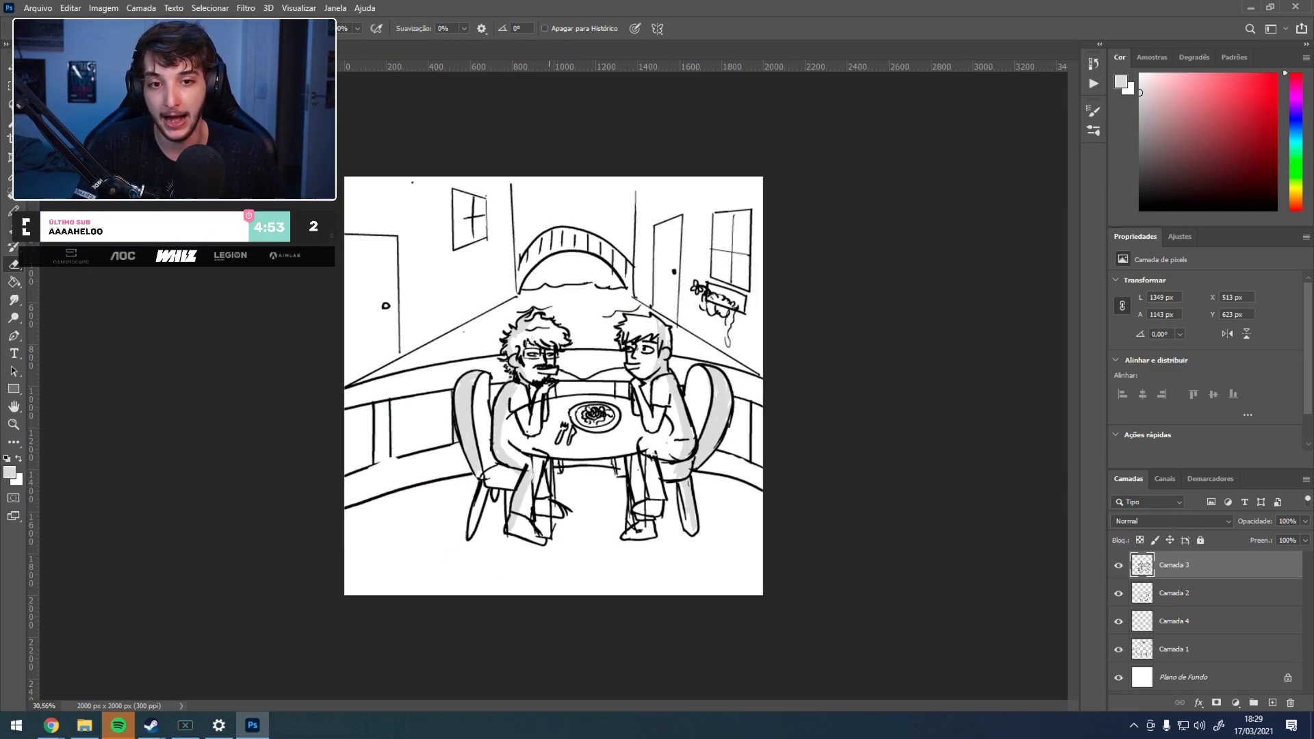
scroll(553, 385, up, 2)
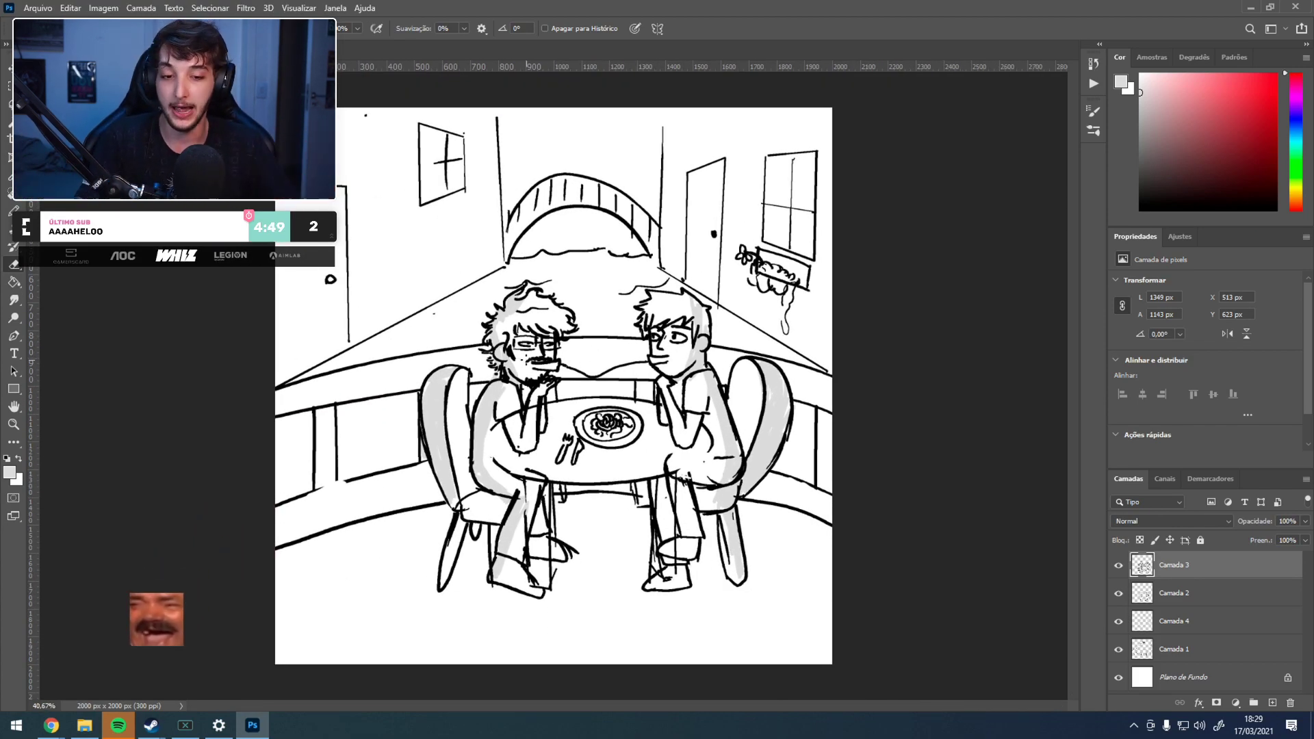
- Switch to the Pencil tool and set the foreground color to black
click(13, 210)
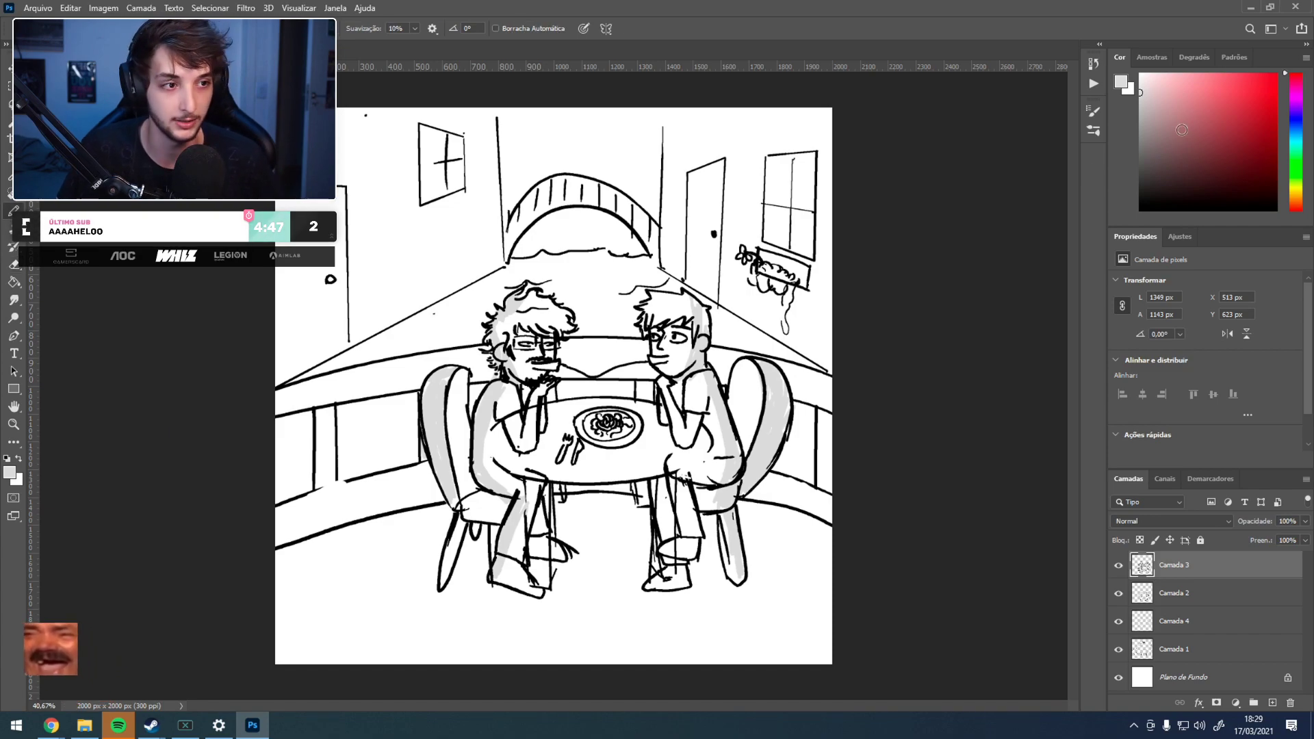
key(super)
key(super)
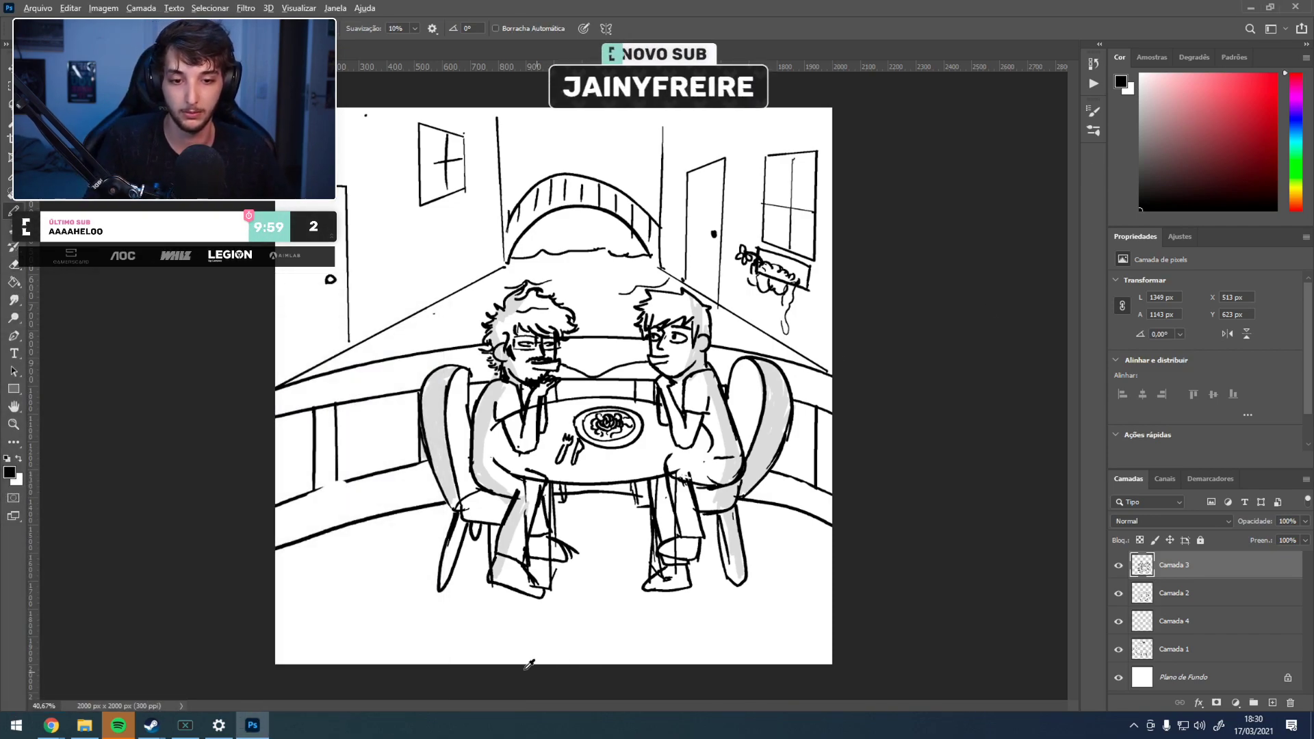